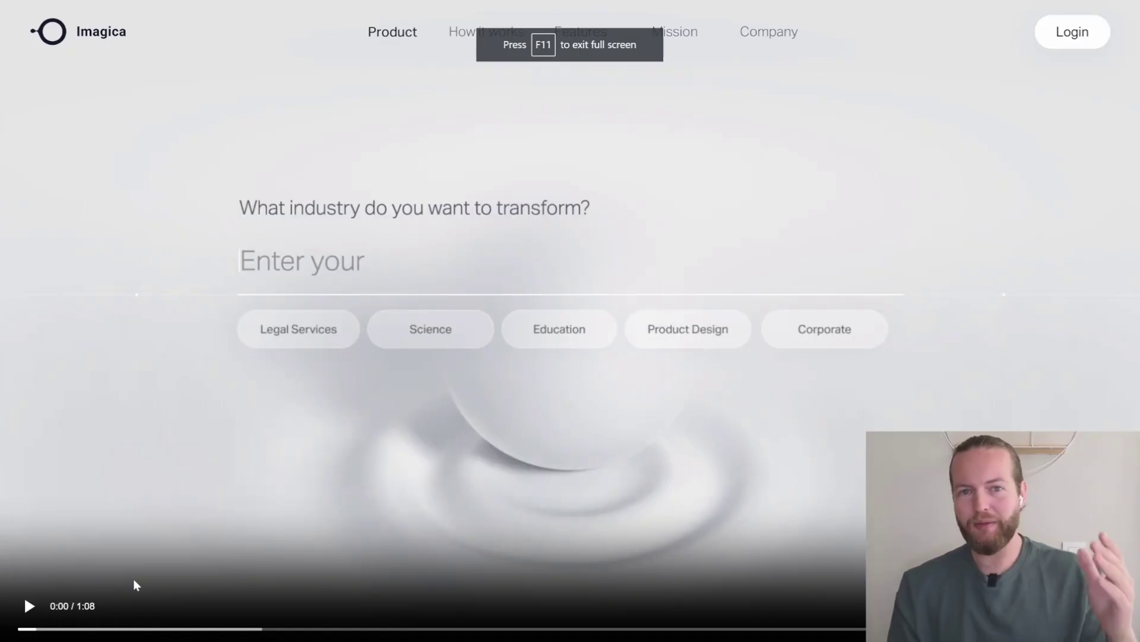
# - Play the homepage demo video, then return to the Imagica landing page
pyautogui.click(28, 605)
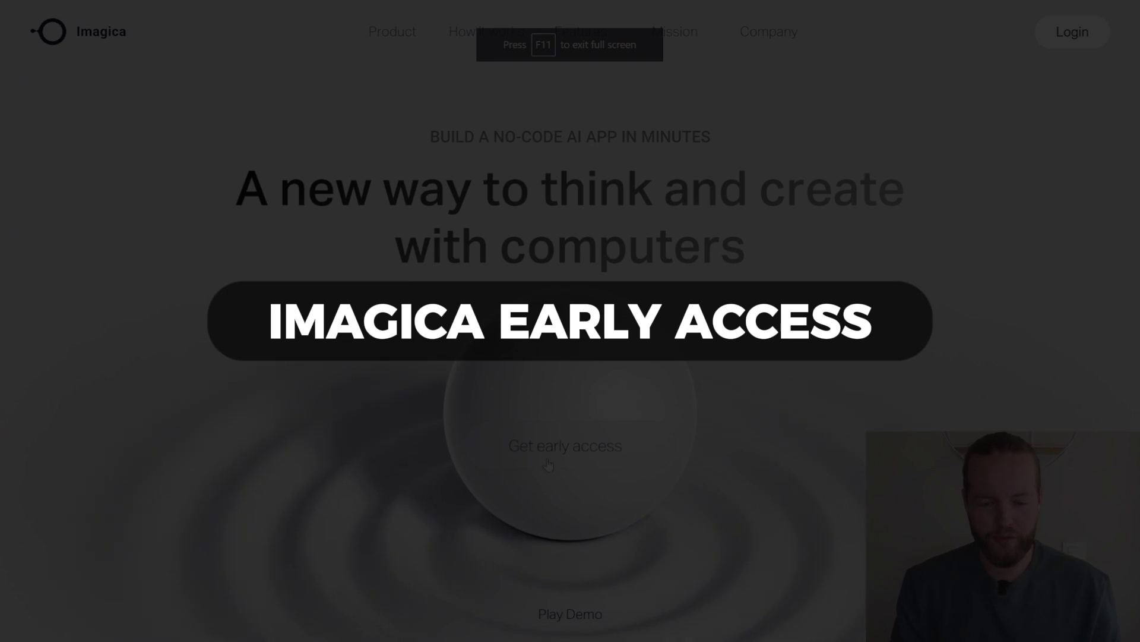
# - Request early access and open a new Untitled project with an empty text input node
pyautogui.click(547, 464)
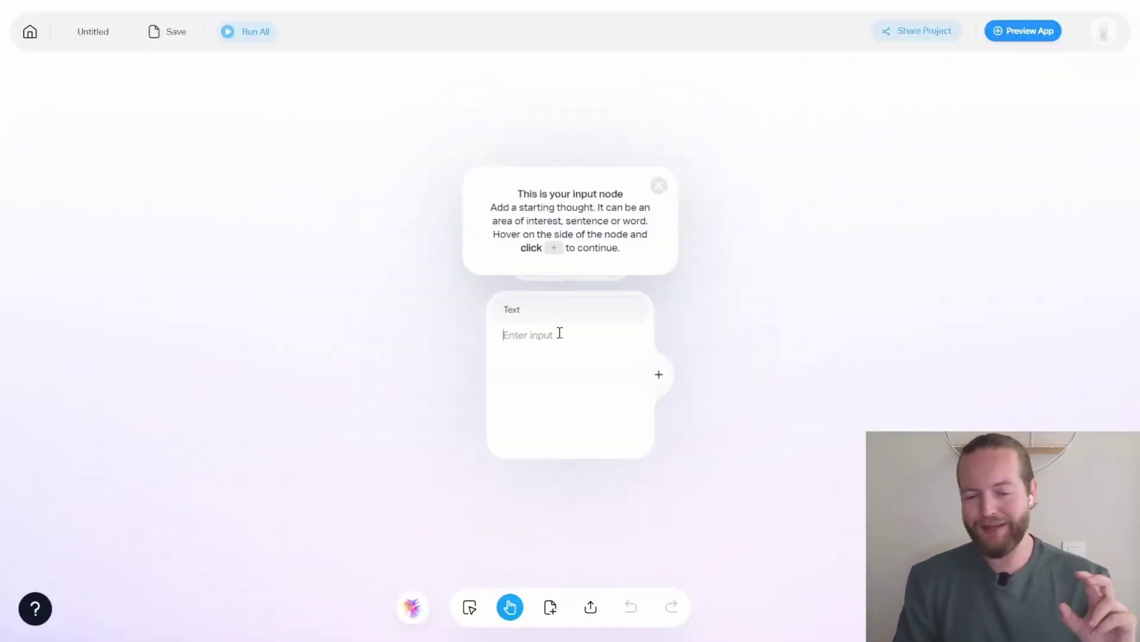
# - Enter 'Leaders throughout history' in the input node and attach a new AI output node
pyautogui.click(560, 336)
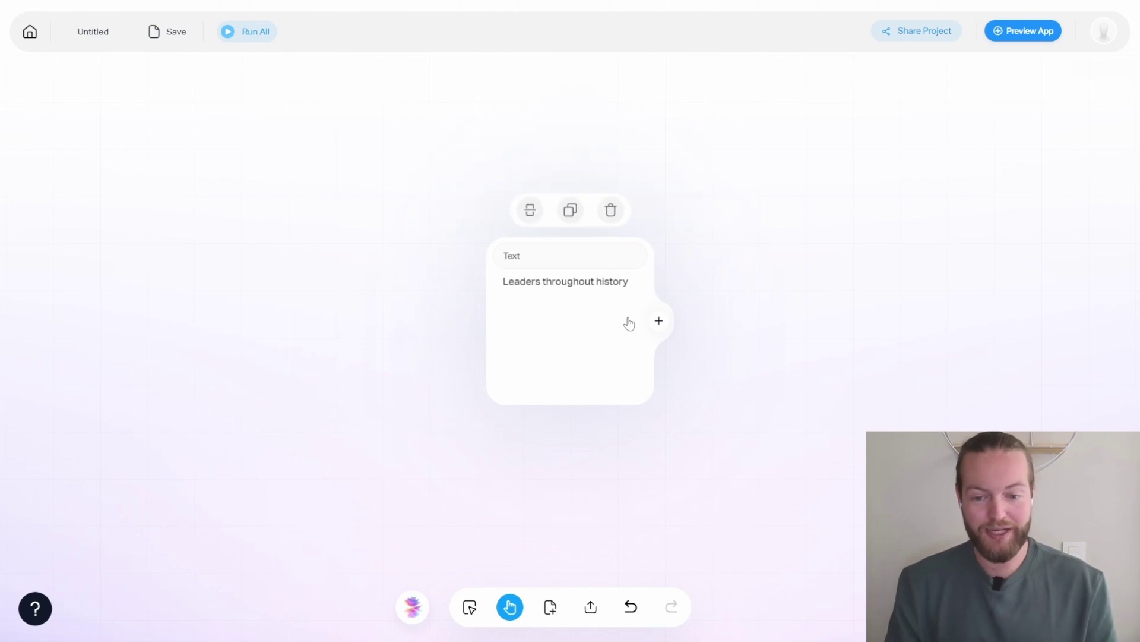
pyautogui.click(659, 321)
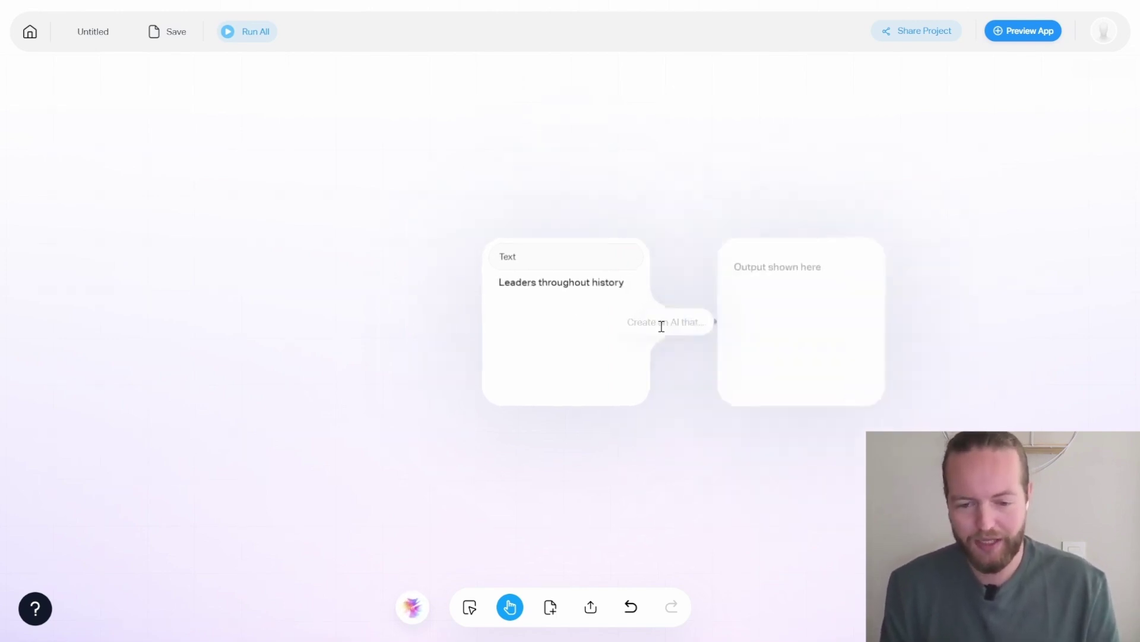
# - Prompt the AI step for 10 catchy YouTube channel names and run it to list them
pyautogui.write('/')
pyautogui.scroll(-2, 654, 442)
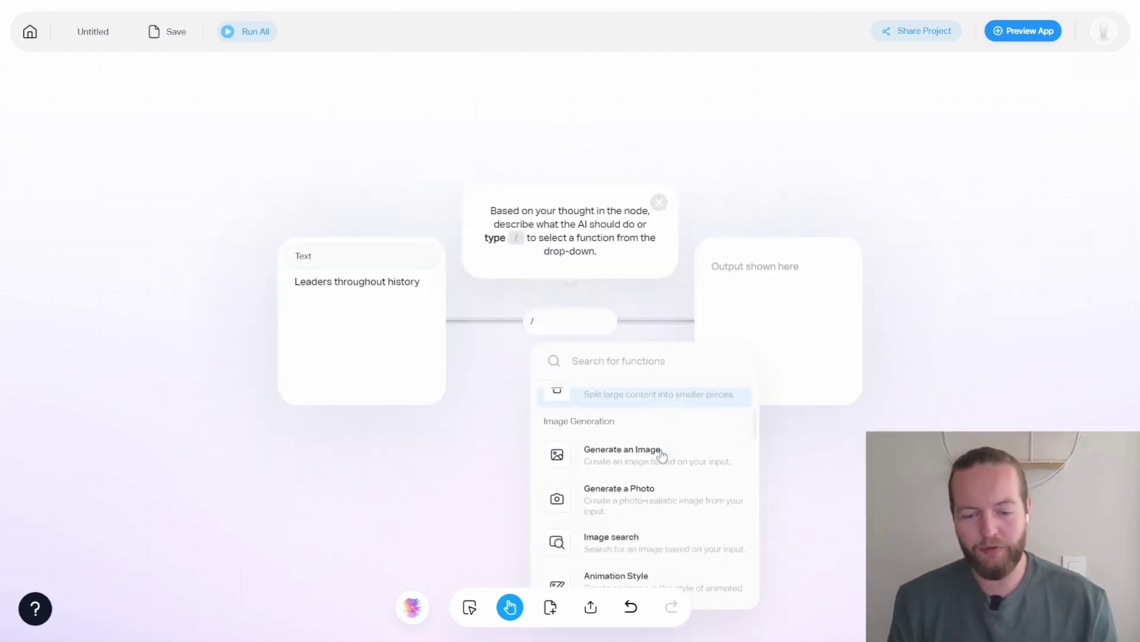
pyautogui.scroll(-3, 672, 465)
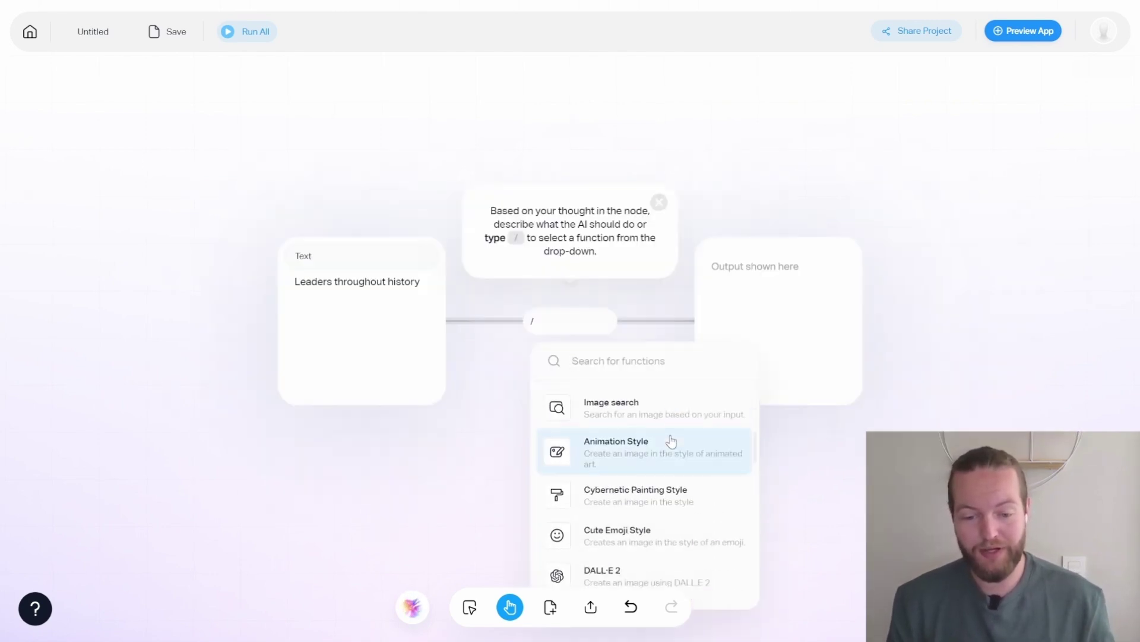
pyautogui.scroll(-5, 672, 461)
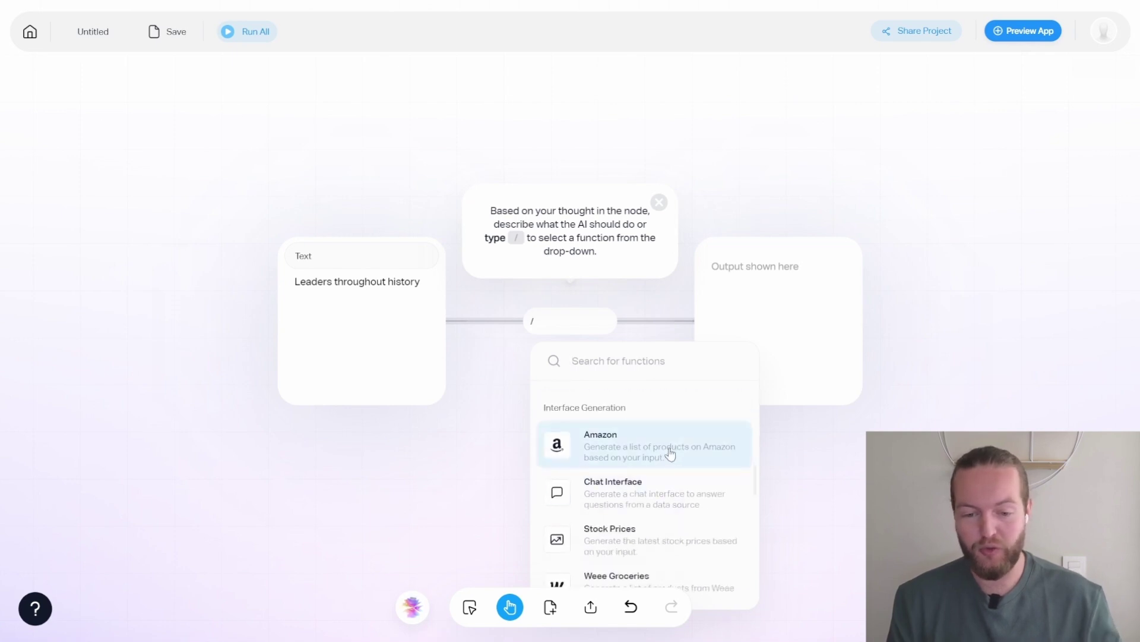
pyautogui.scroll(-1, 675, 451)
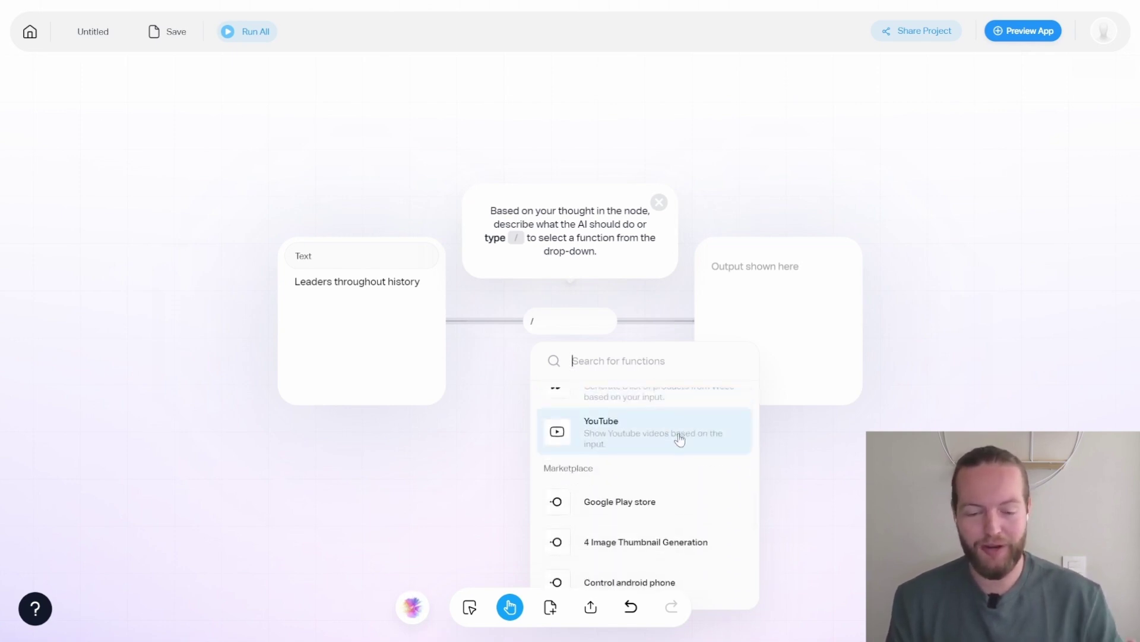
pyautogui.scroll(-4, 679, 446)
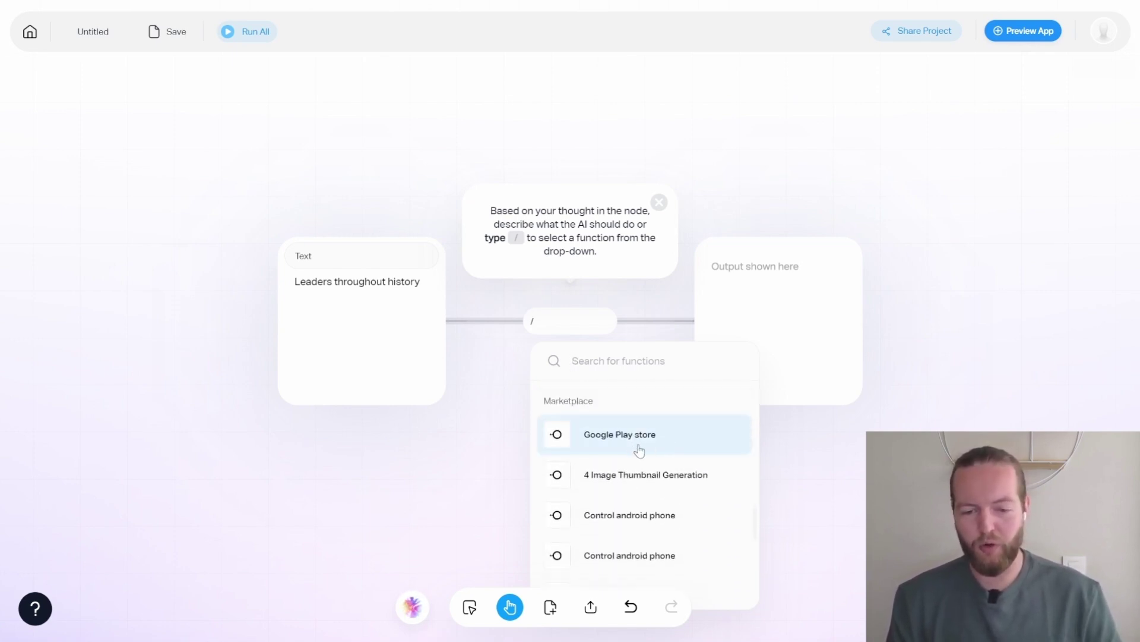
pyautogui.scroll(-2, 684, 506)
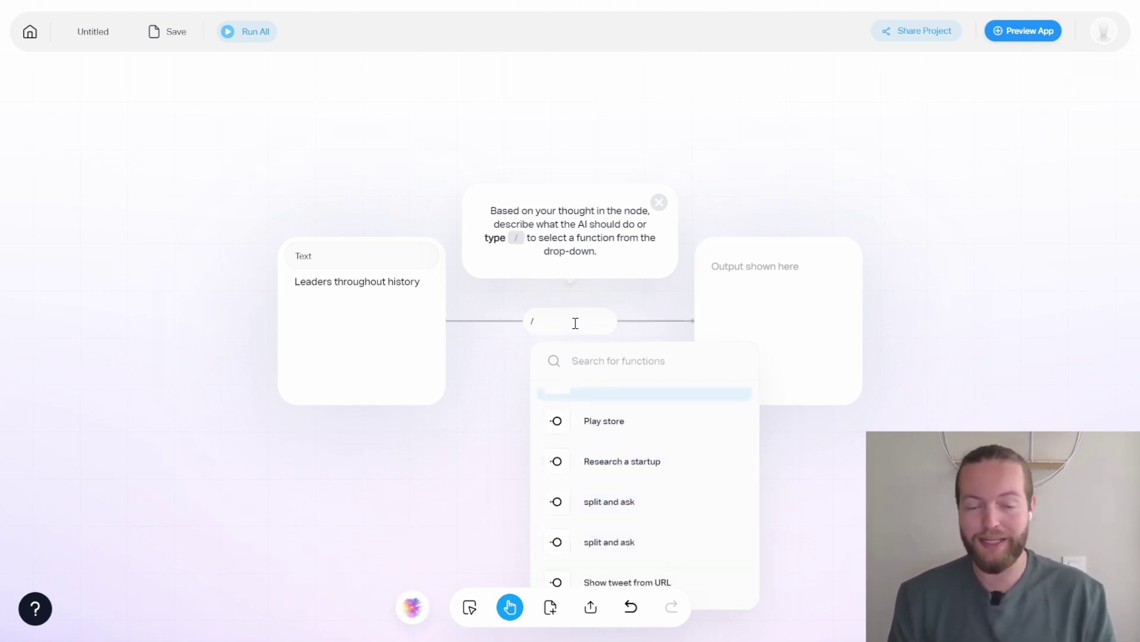
pyautogui.press('BackSpace')
pyautogui.write('create a list of 10 youtube channel names that sound catchy')
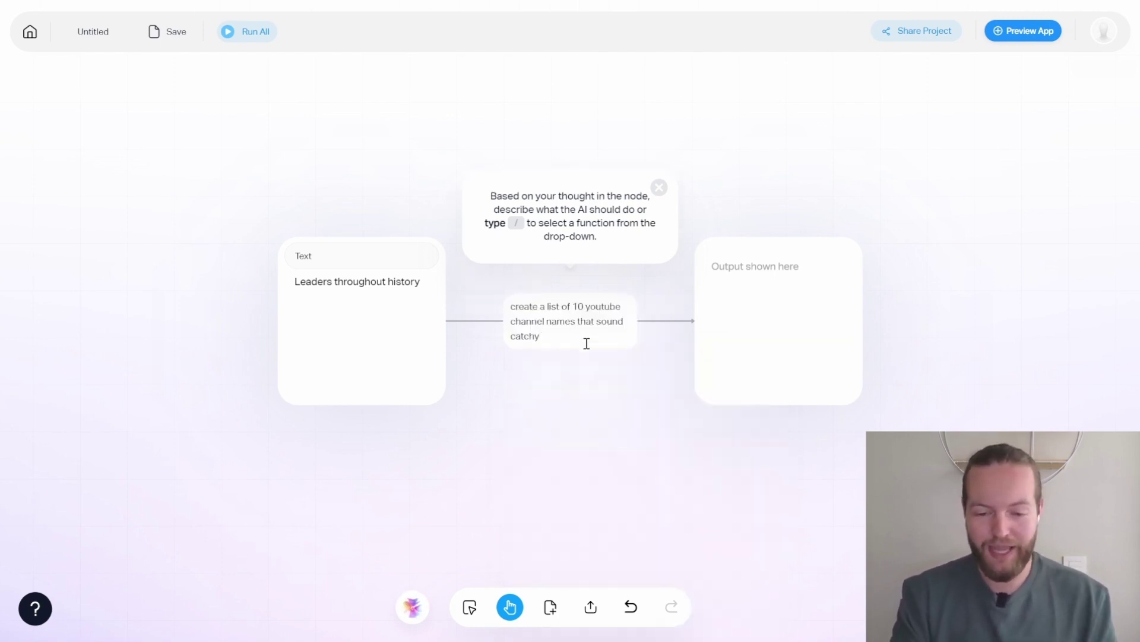
pyautogui.press('Return')
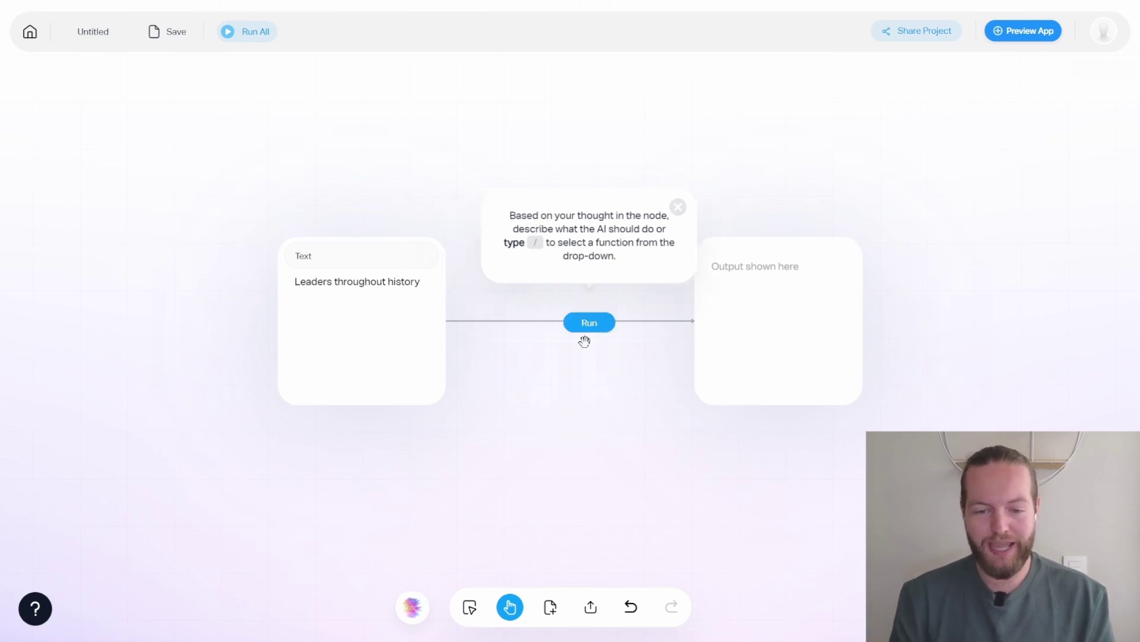
pyautogui.click(578, 332)
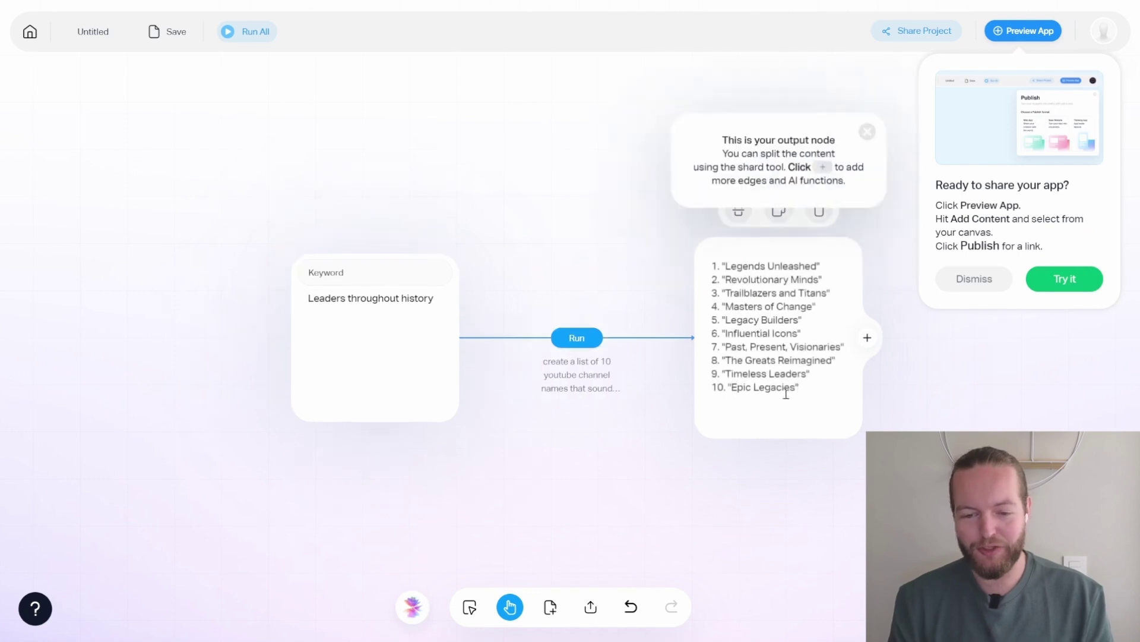
# - Chain a step that writes circular logo design descriptions for each of the ten channel names
pyautogui.click(804, 403)
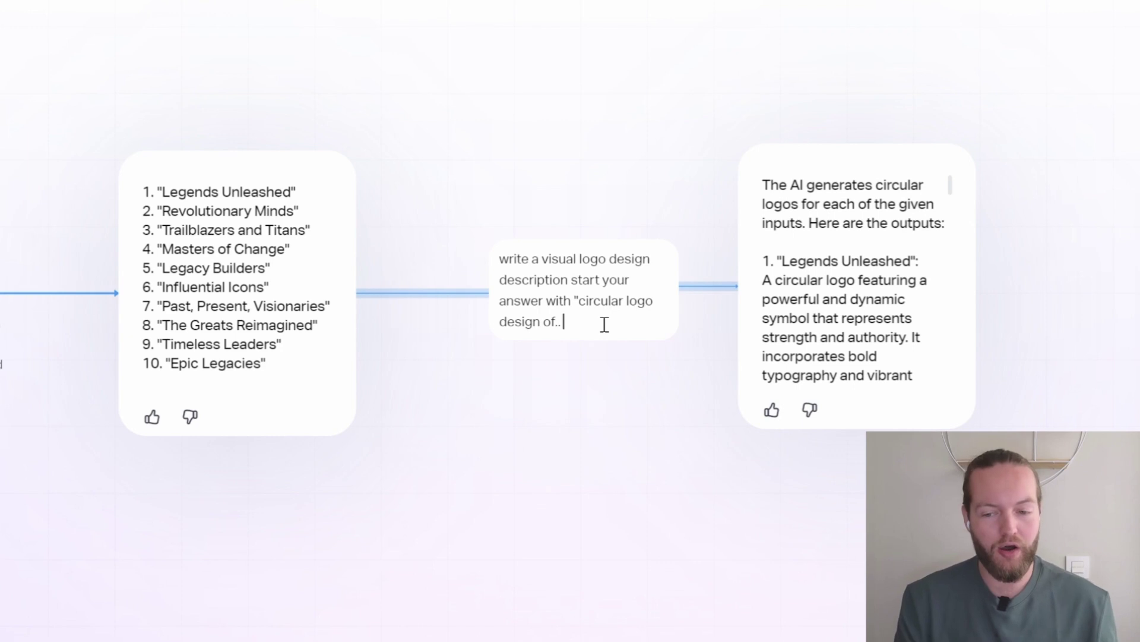
pyautogui.scroll(-2, 866, 262)
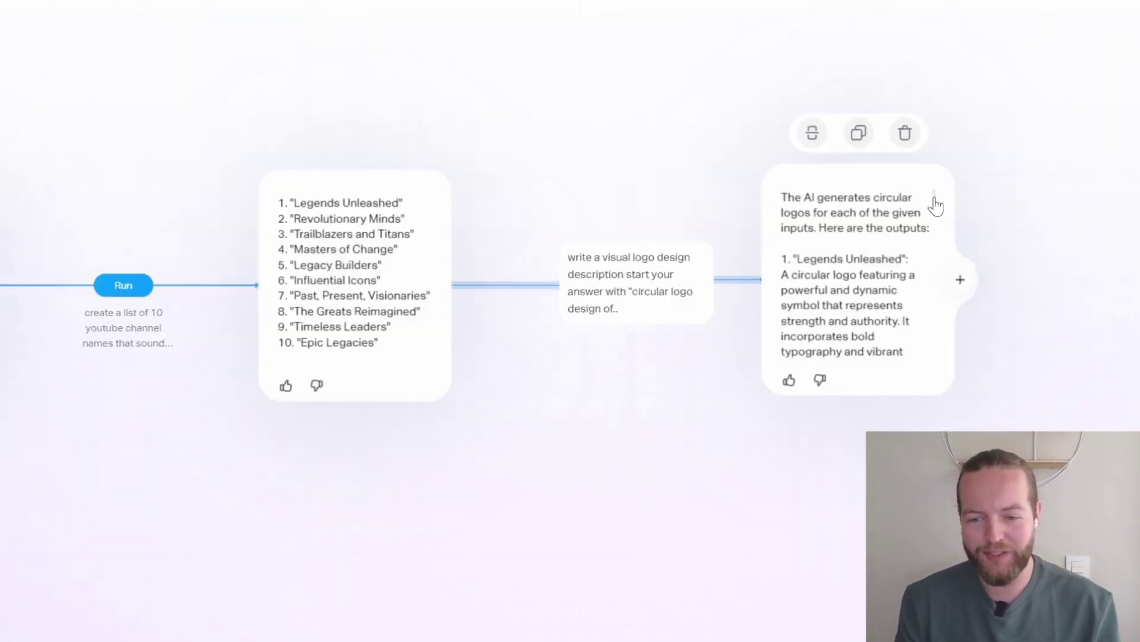
pyautogui.moveTo(935, 206)
pyautogui.mouseDown()
pyautogui.moveTo(940, 239)
pyautogui.moveTo(942, 186)
pyautogui.mouseUp()
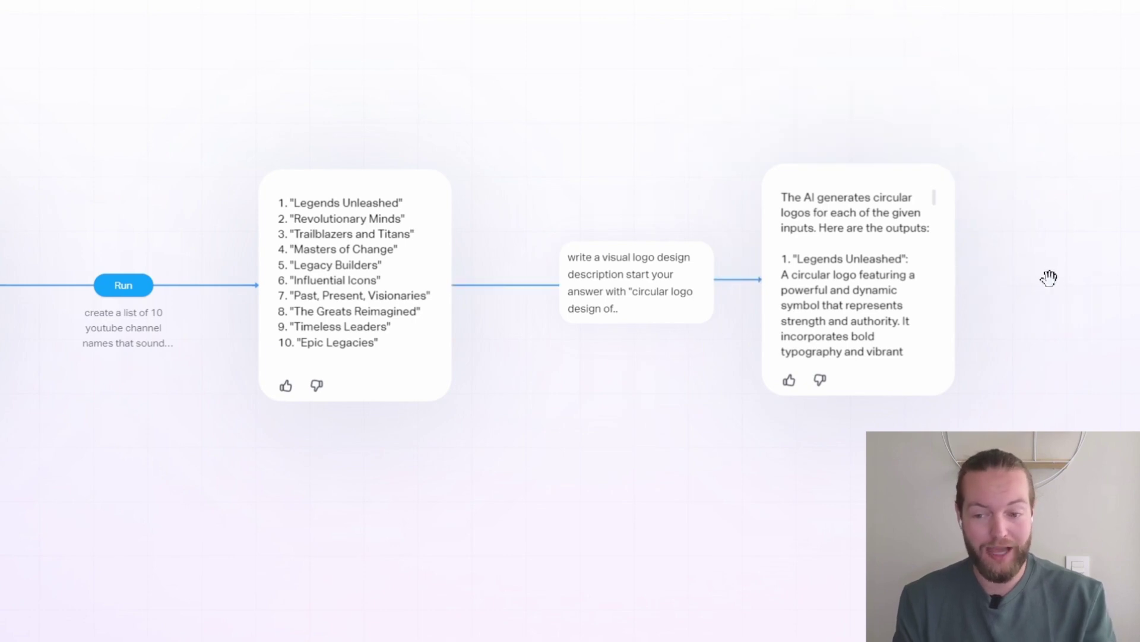
pyautogui.moveTo(1024, 283); pyautogui.dragTo(608, 275)
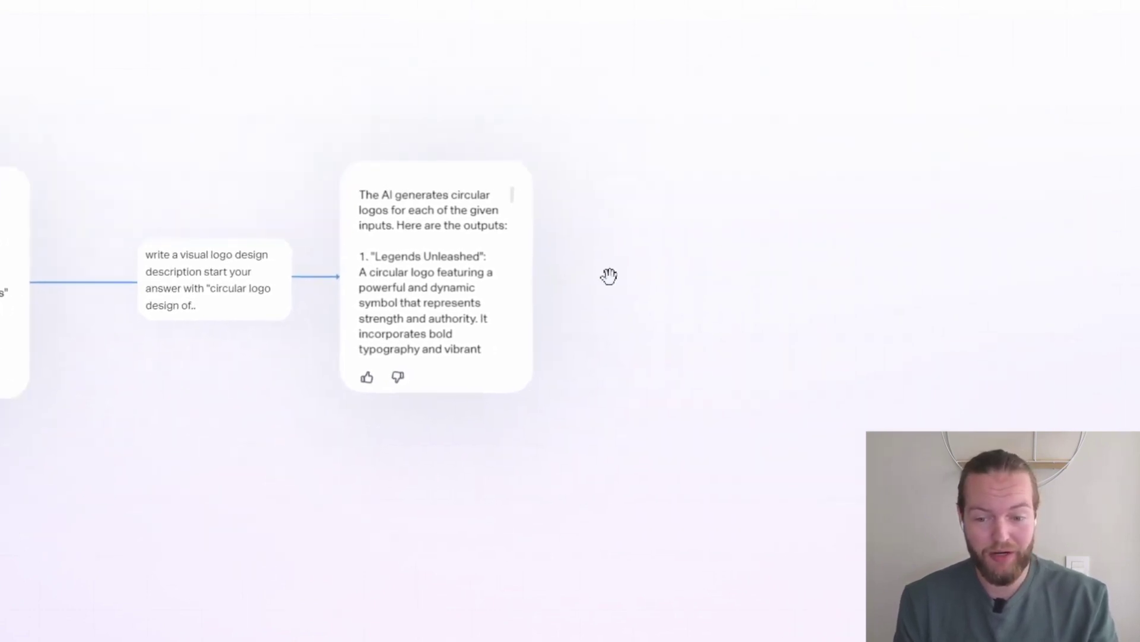
# - Branch a Generate an Image step off the logo descriptions
pyautogui.click(538, 278)
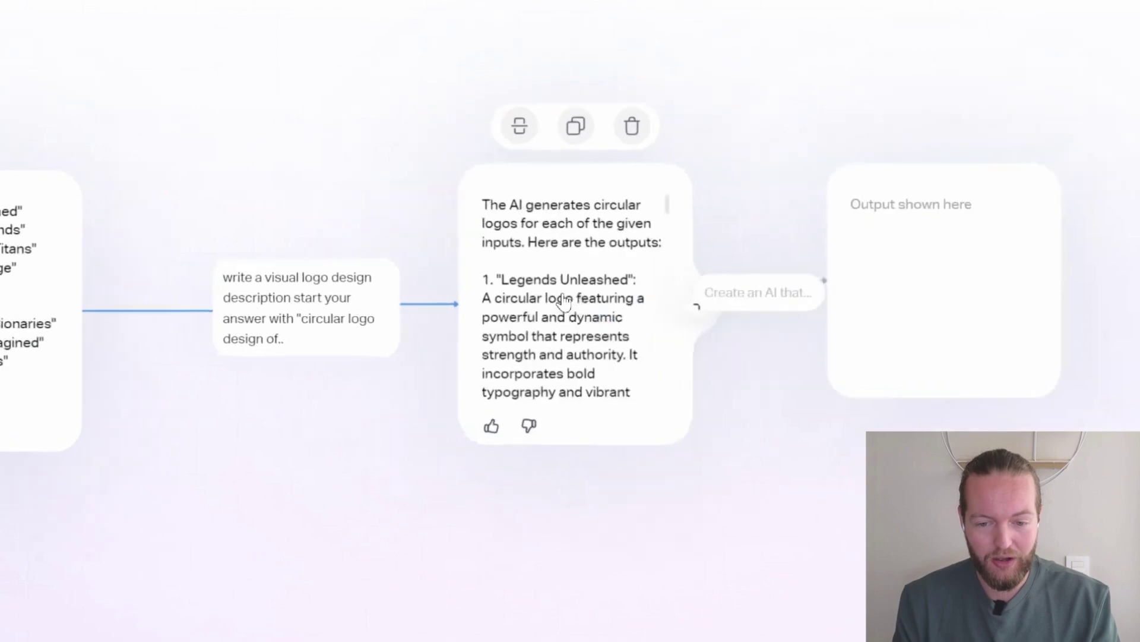
pyautogui.write('/')
pyautogui.scroll(-3, 683, 451)
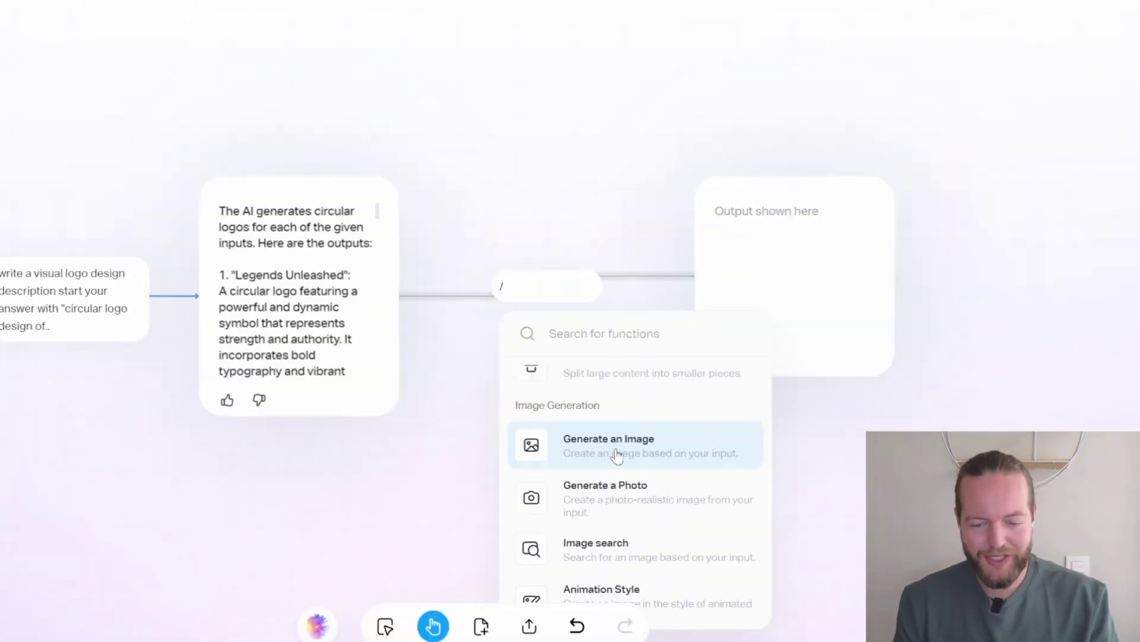
pyautogui.click(617, 455)
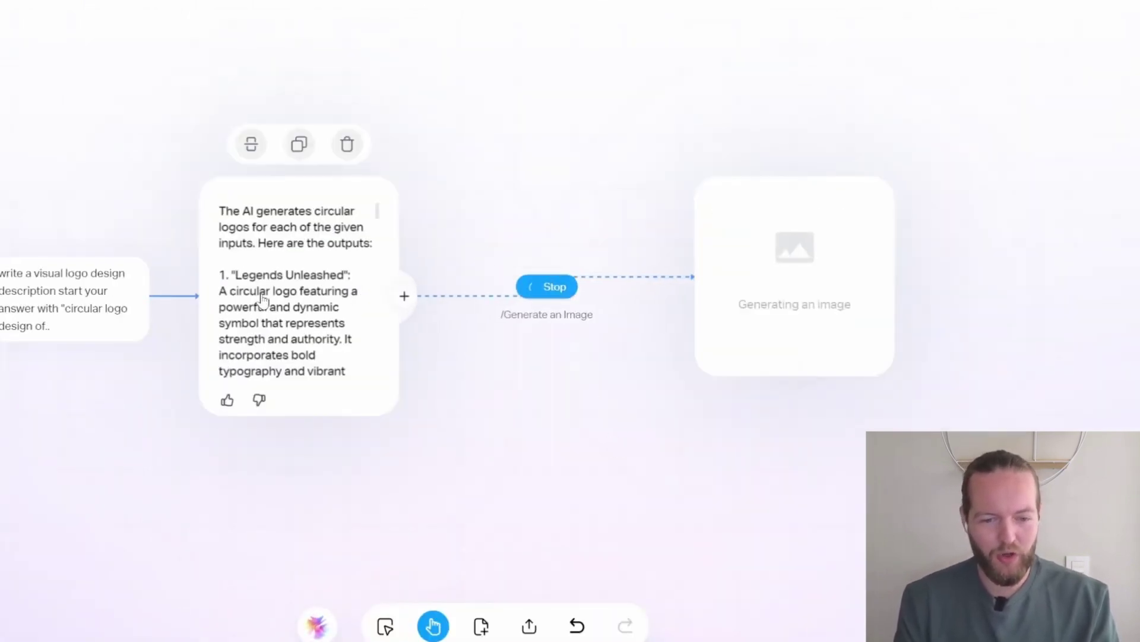
# - Add a second branch using Generate a Photo on the logo descriptions
pyautogui.moveTo(795, 279)
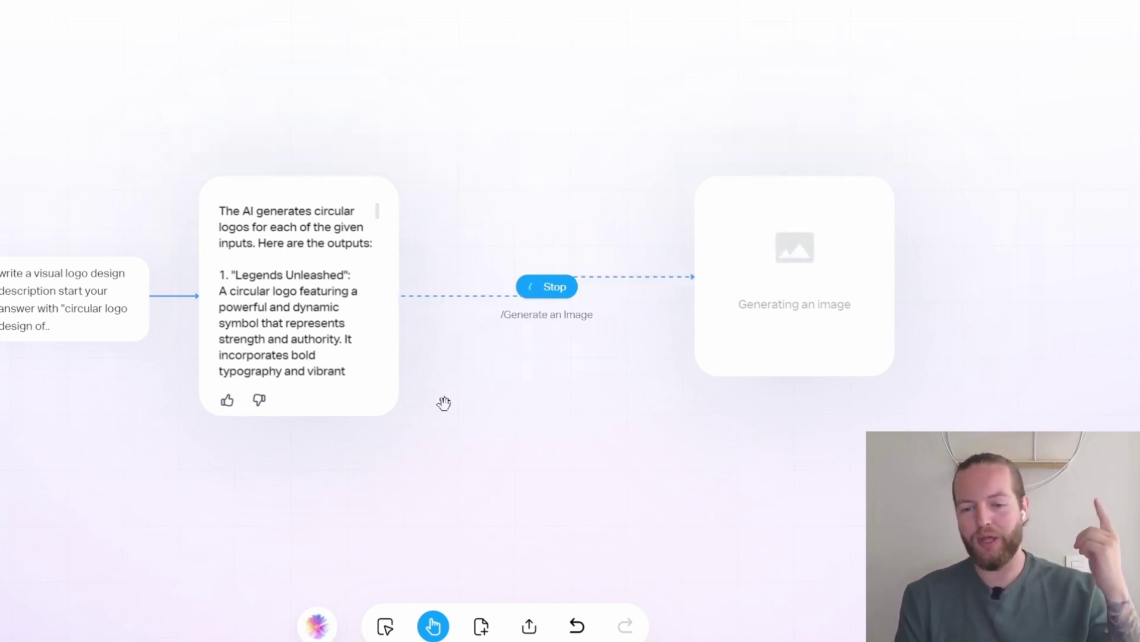
pyautogui.moveTo(402, 296)
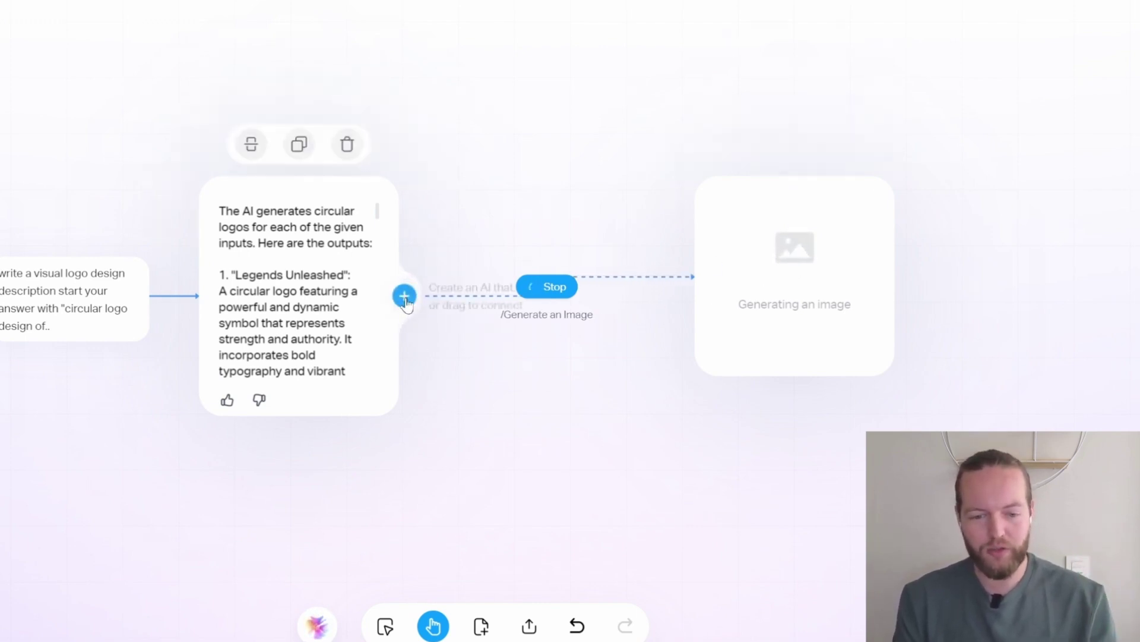
pyautogui.click(491, 376)
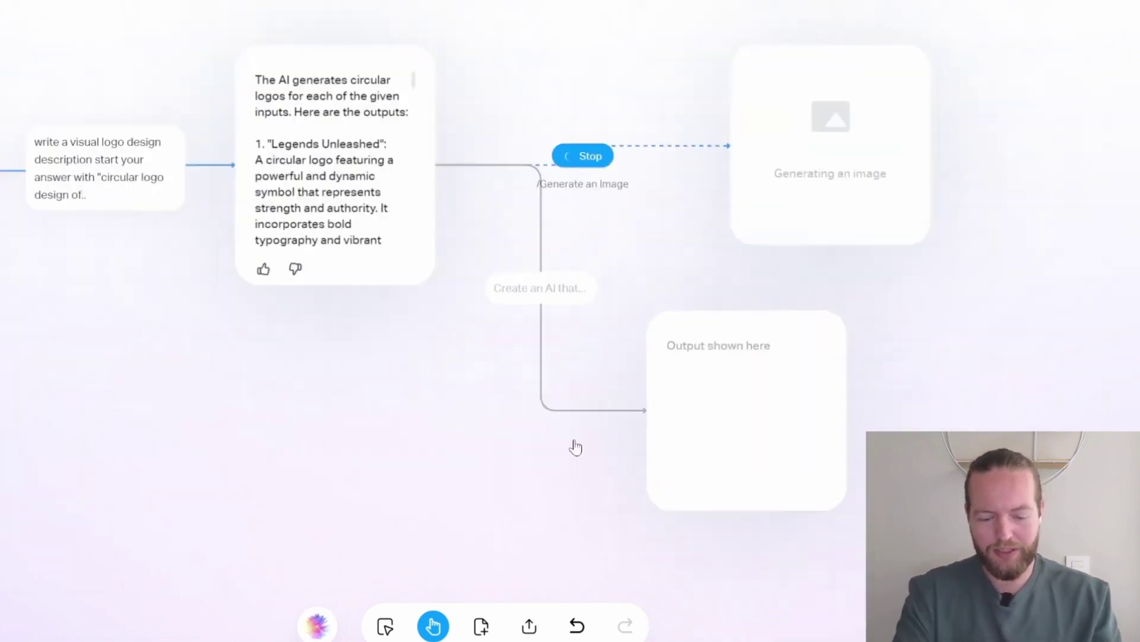
pyautogui.write('/')
pyautogui.scroll(-3, 653, 487)
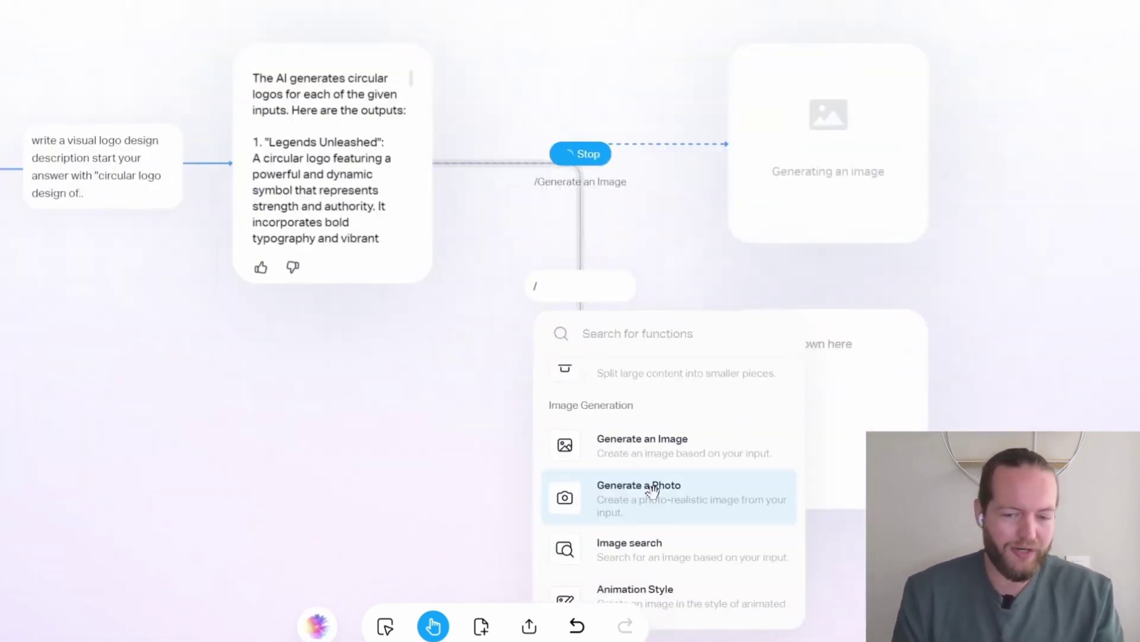
pyautogui.click(653, 491)
# - Wire a third branch using Animation Style from the logo descriptions
pyautogui.moveTo(437, 163)
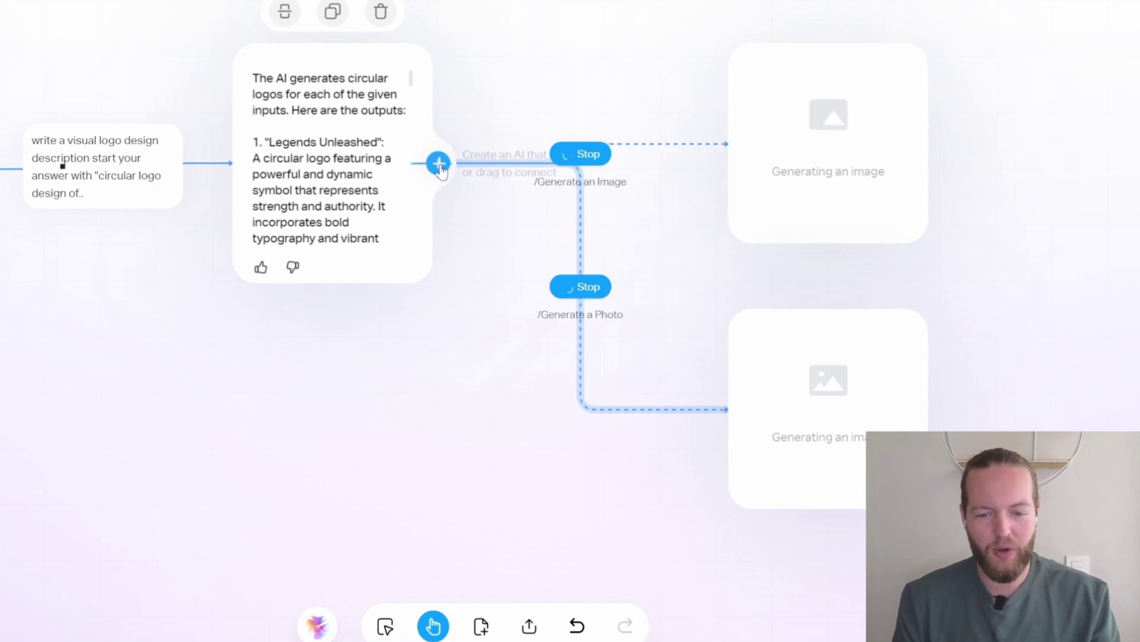
pyautogui.moveTo(439, 170); pyautogui.dragTo(660, 511)
pyautogui.write('/')
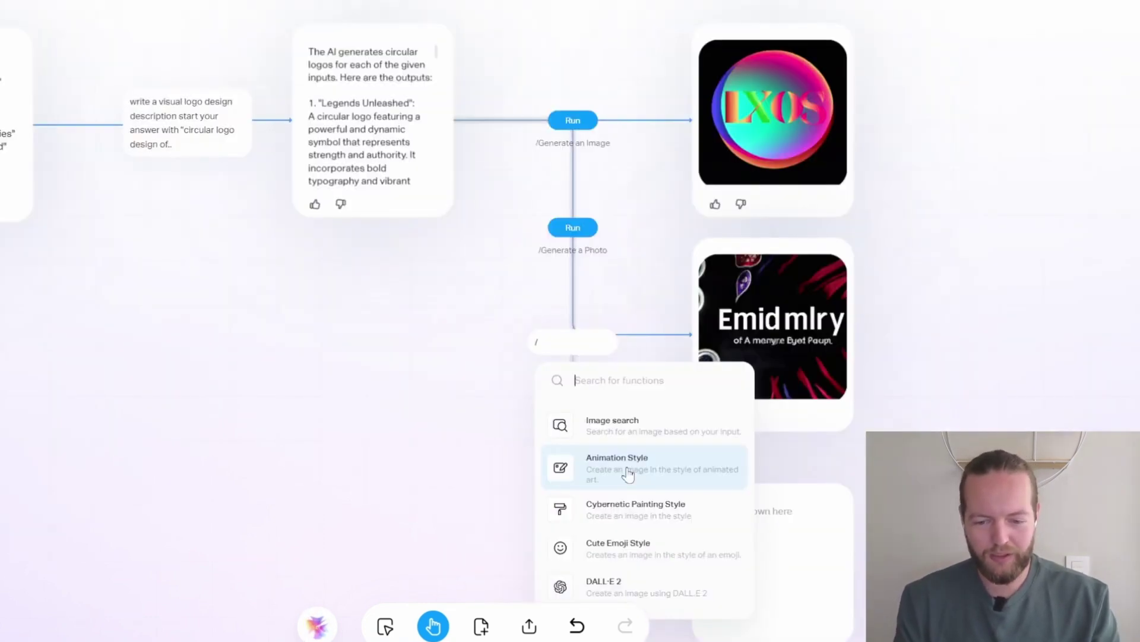
pyautogui.click(628, 473)
# - Add a fourth step below Animation Style using Cybernetic Painting Style
pyautogui.moveTo(466, 127)
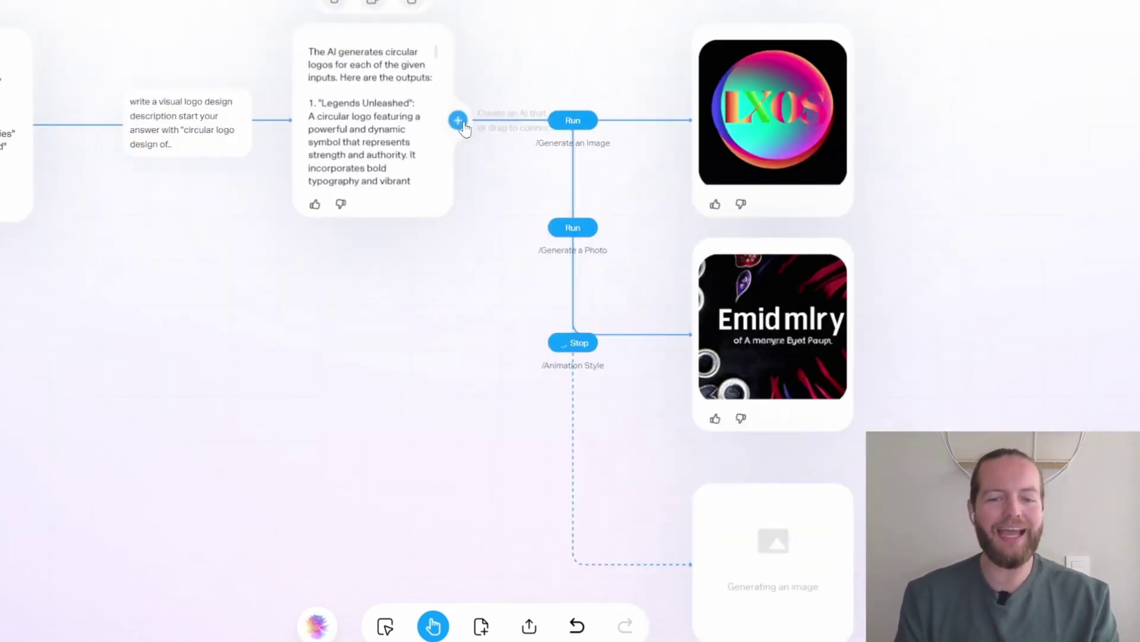
pyautogui.moveTo(516, 319); pyautogui.dragTo(563, 451)
pyautogui.write('/')
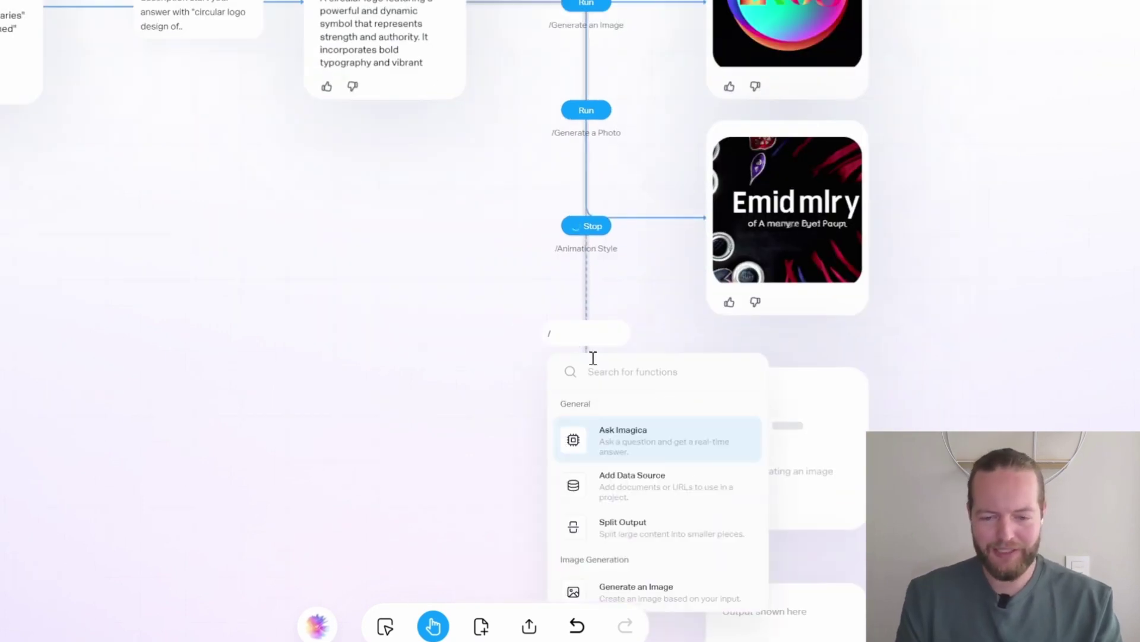
pyautogui.scroll(-2, 683, 517)
pyautogui.scroll(-3, 682, 518)
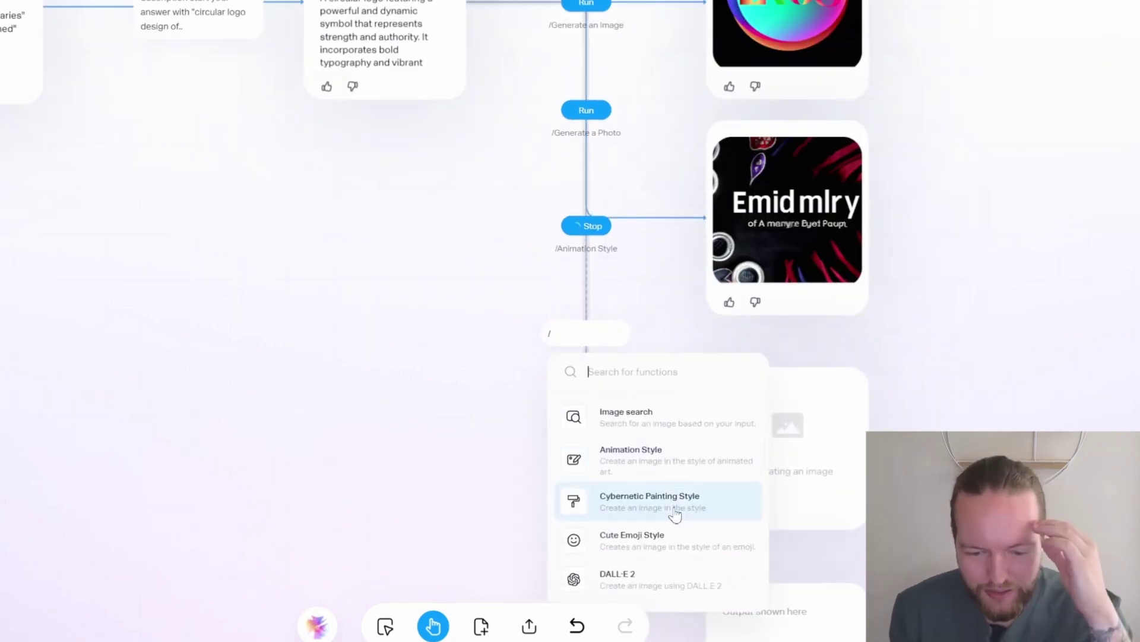
pyautogui.click(683, 512)
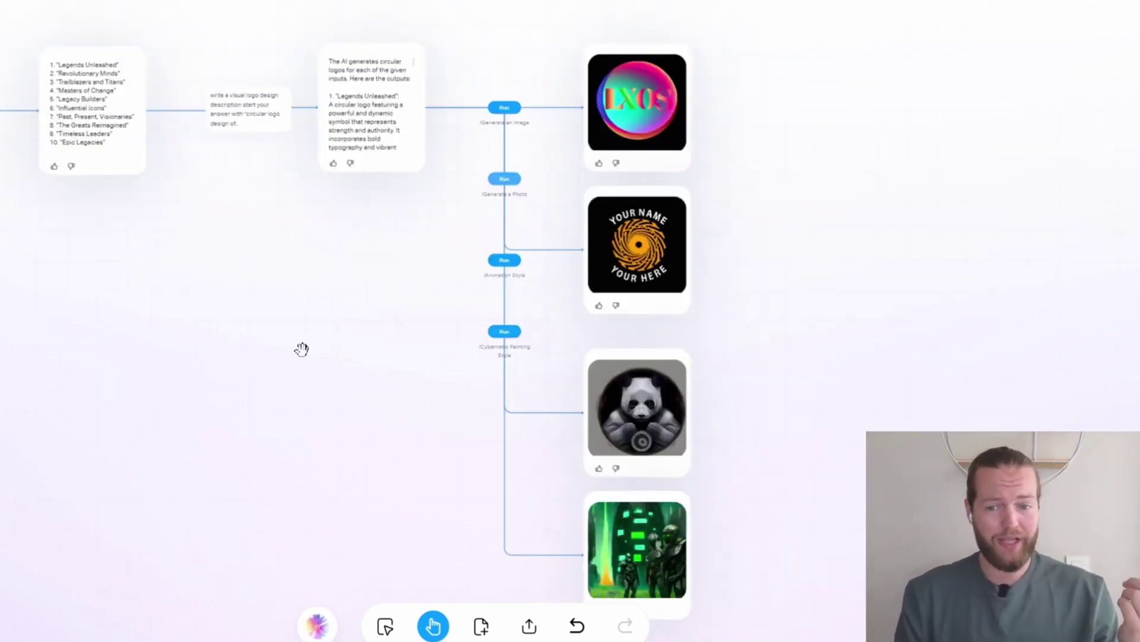
# - Branch a step off the keyword input that writes a detailed YouTube channel description
pyautogui.moveTo(232, 325); pyautogui.dragTo(713, 372)
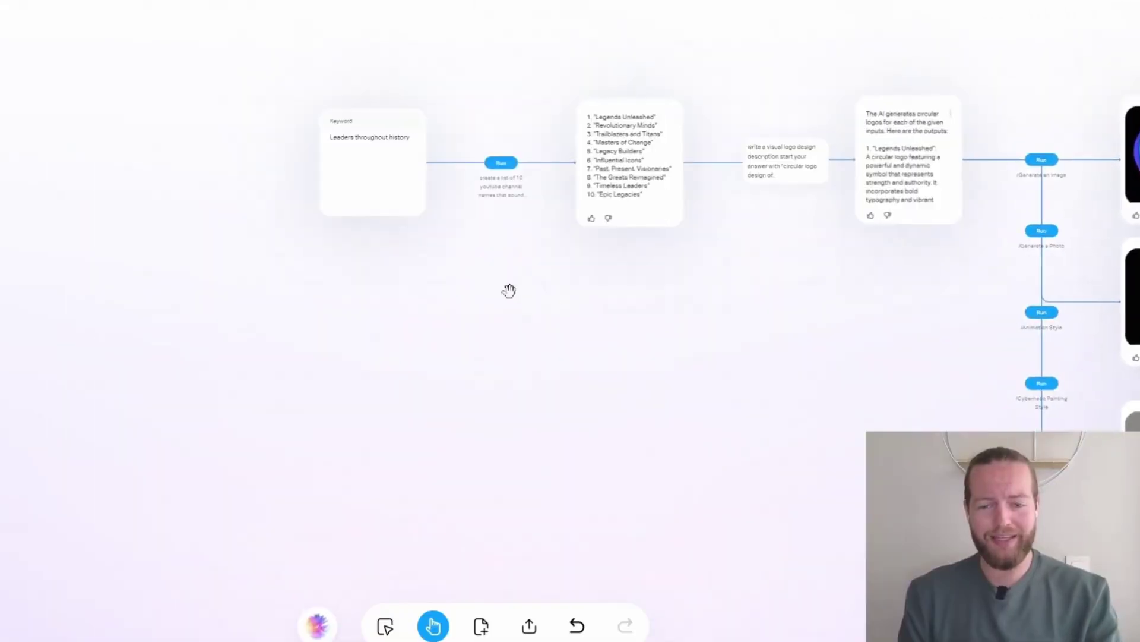
pyautogui.scroll(2, 474, 252)
pyautogui.scroll(2, 416, 232)
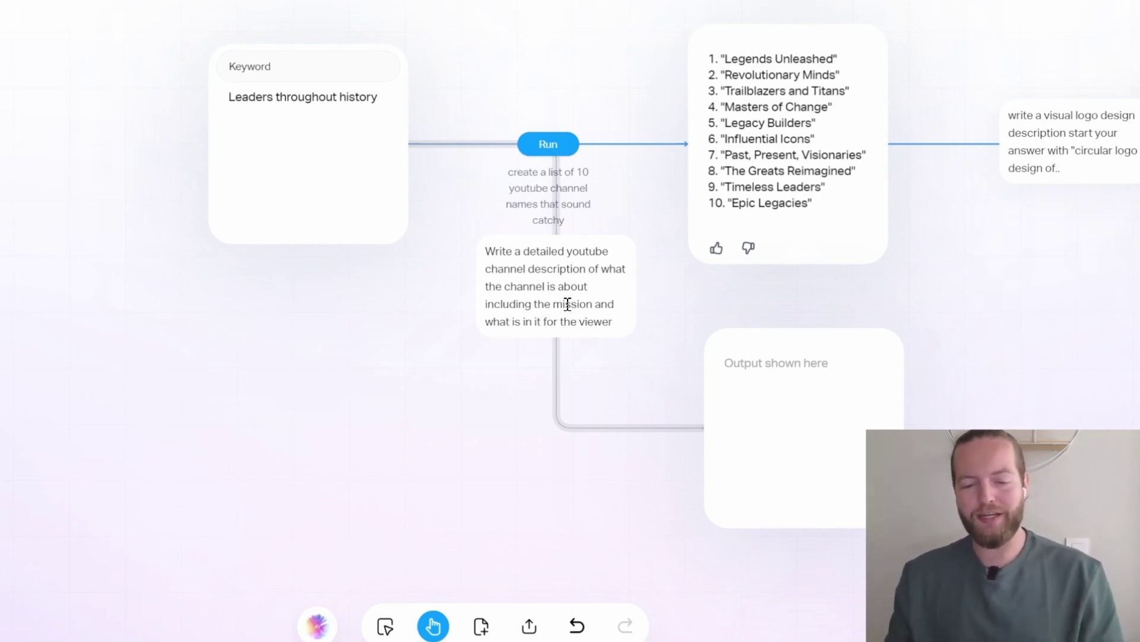
pyautogui.press('Escape')
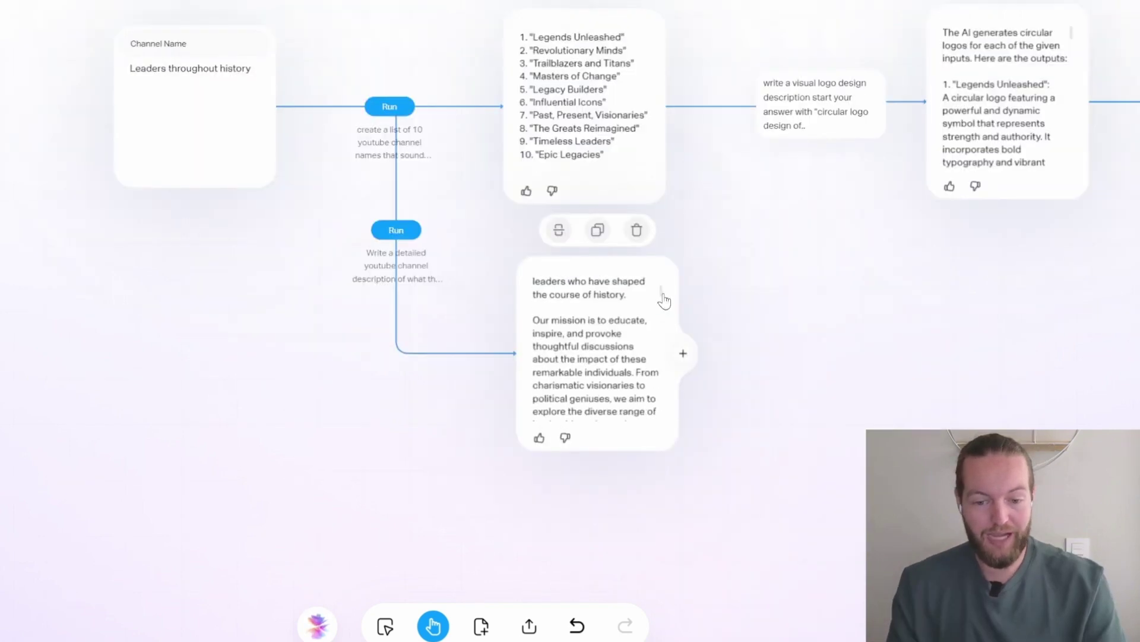
pyautogui.scroll(-5, 659, 308)
pyautogui.moveTo(666, 322); pyautogui.dragTo(668, 411)
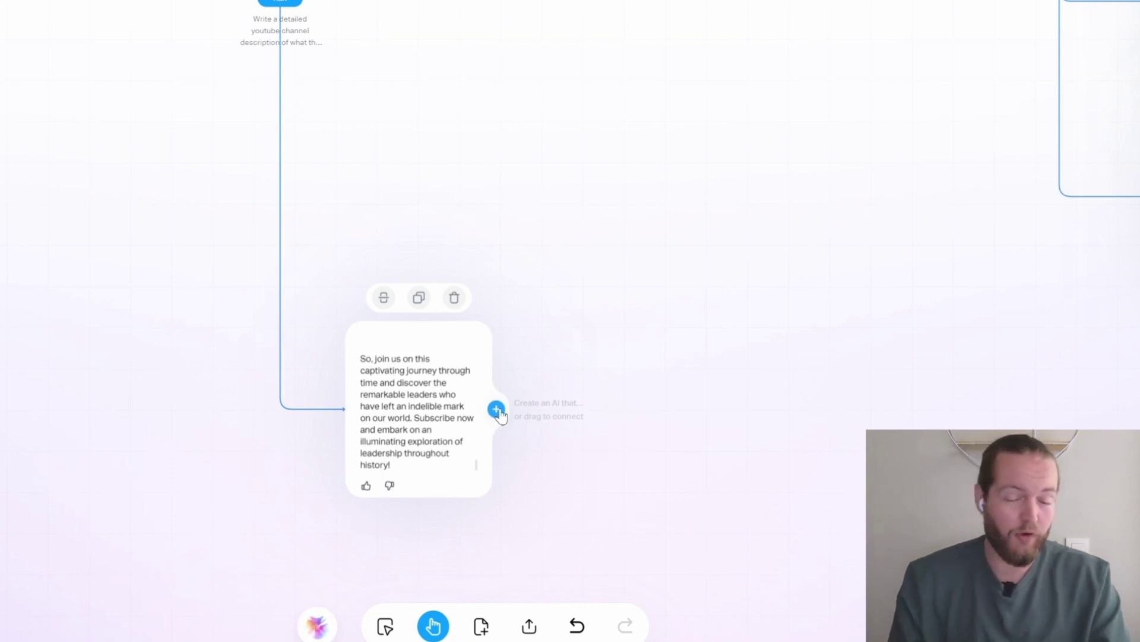
# - Chain a curiosity-driven questions prompt onto the channel description and generate the numbered questions
pyautogui.click(502, 413)
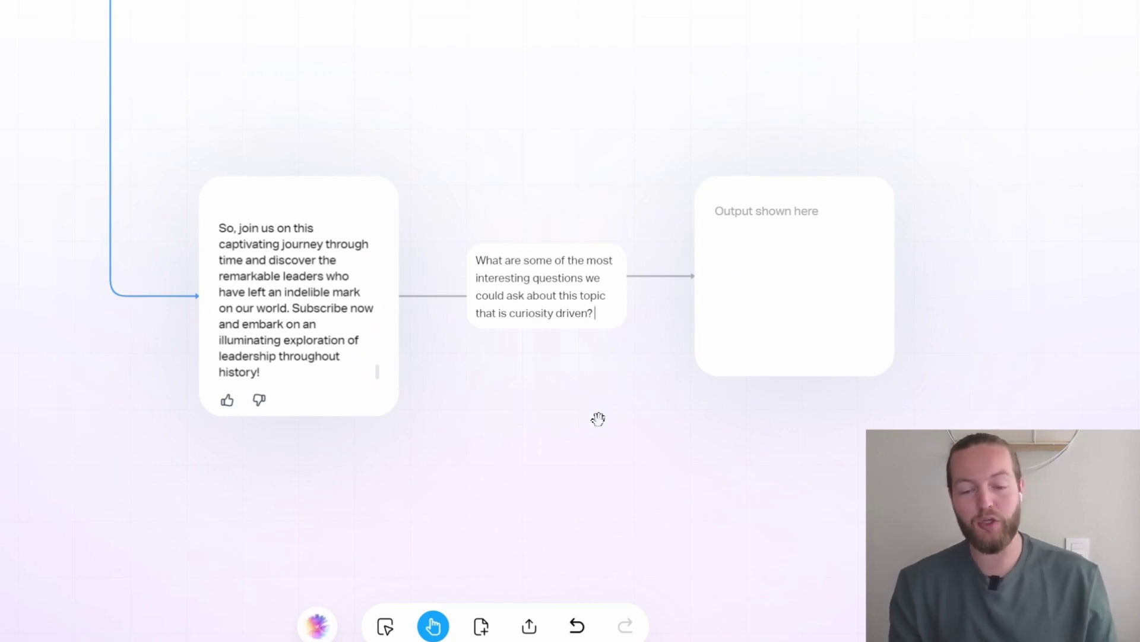
pyautogui.press('Return')
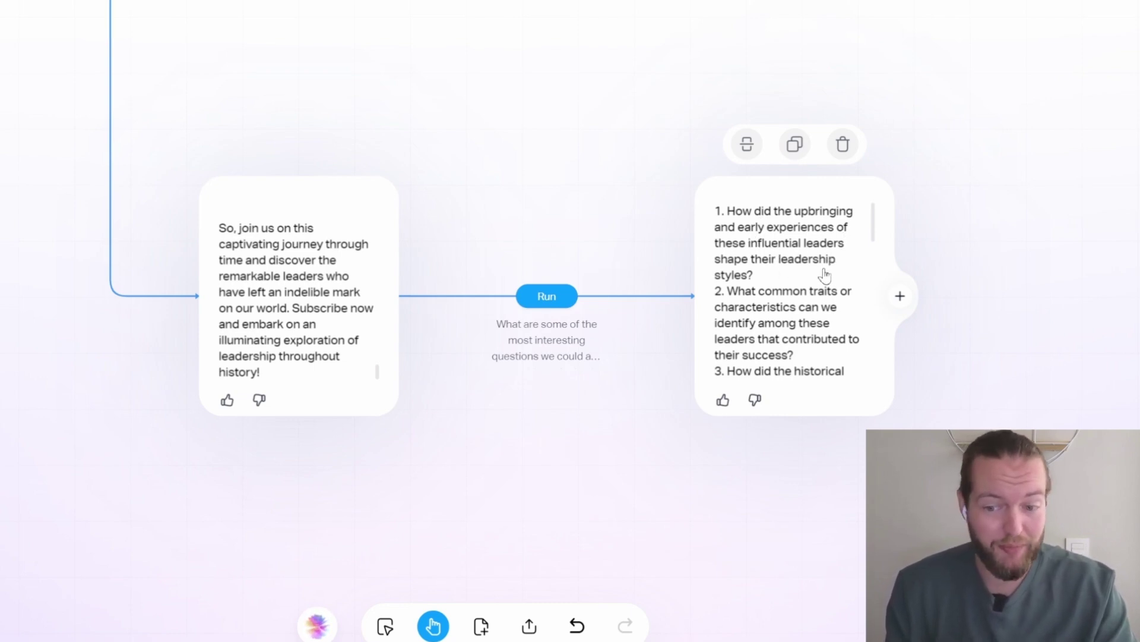
pyautogui.moveTo(803, 289); pyautogui.dragTo(484, 278)
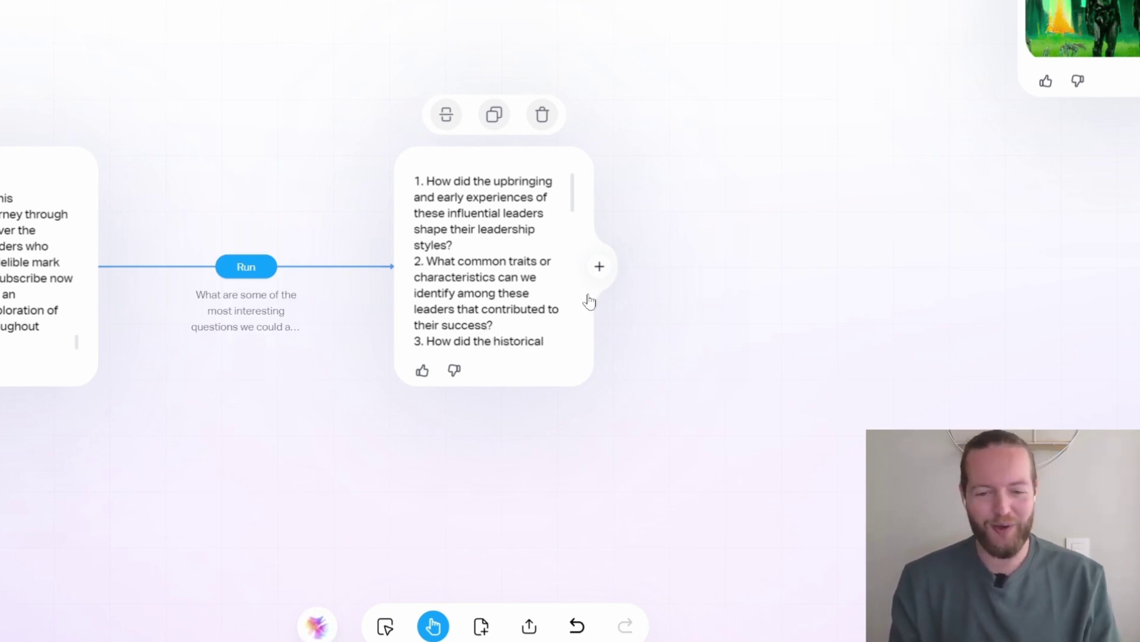
# - Chain 'Turn these questions into youtube titles' onto the questions to produce ten video titles
pyautogui.click(600, 267)
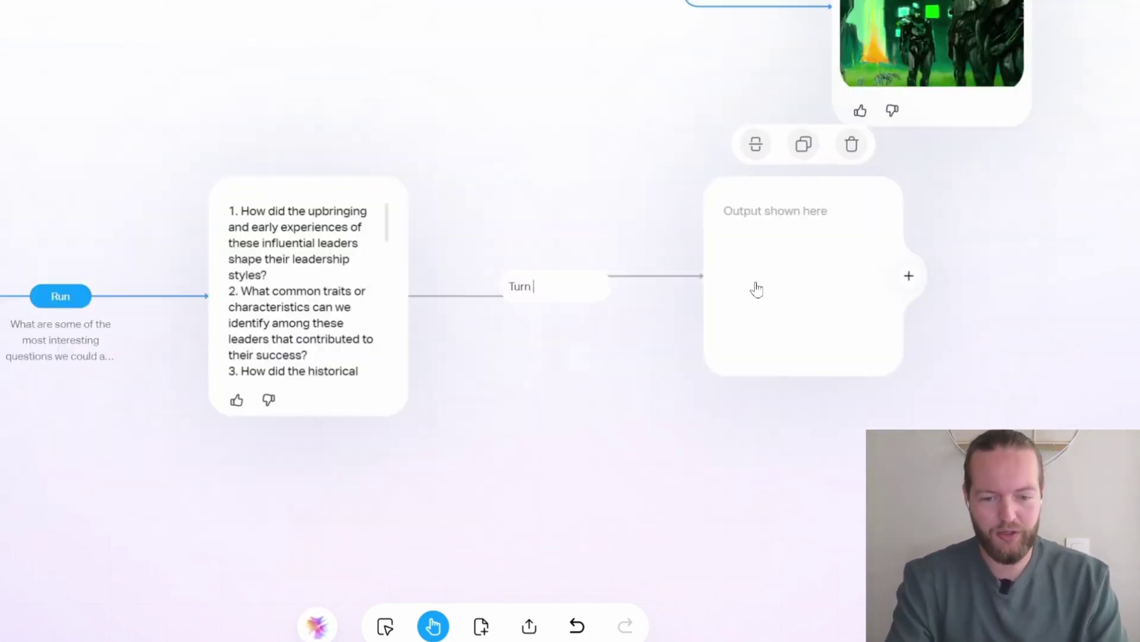
pyautogui.write('Turn these questi')
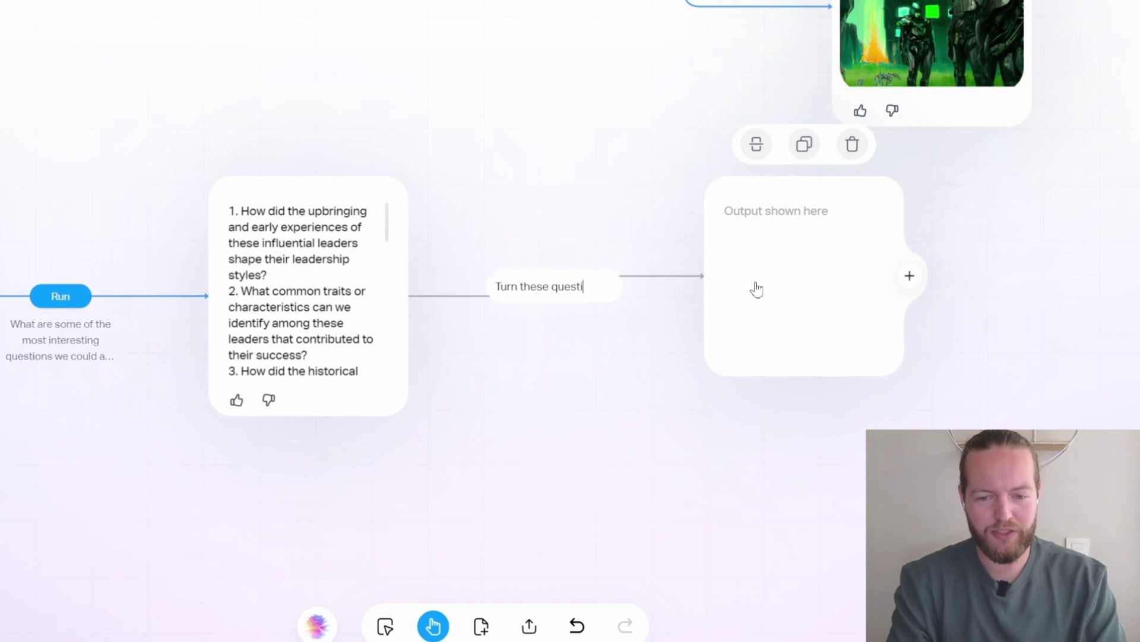
pyautogui.write('ons into youtube titles')
pyautogui.press('Return')
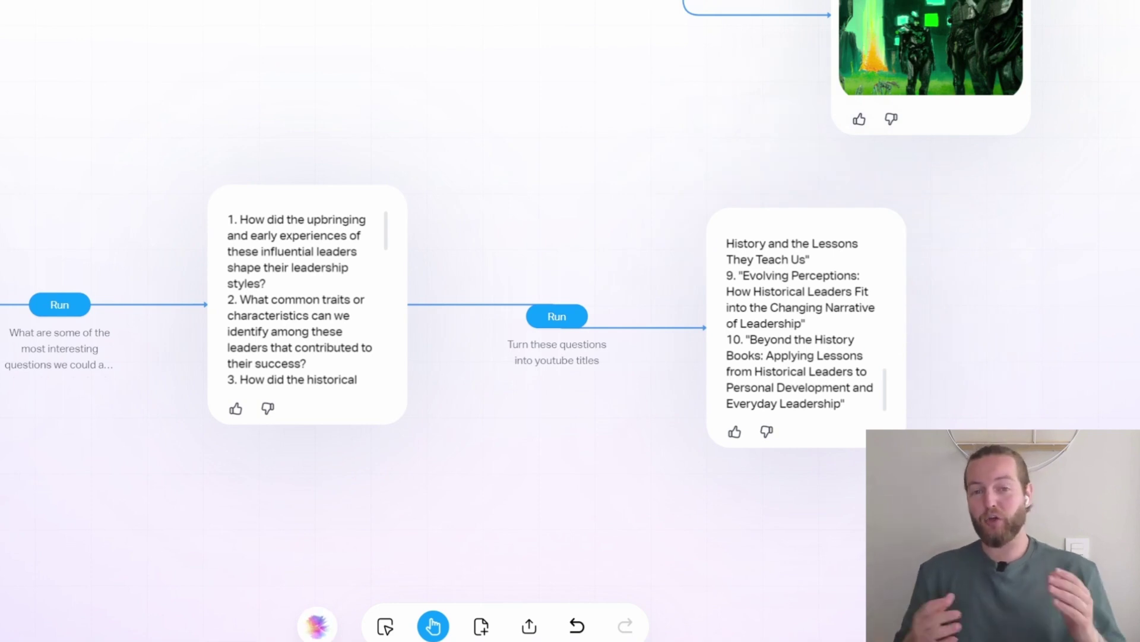
pyautogui.scroll(-5, 549, 280)
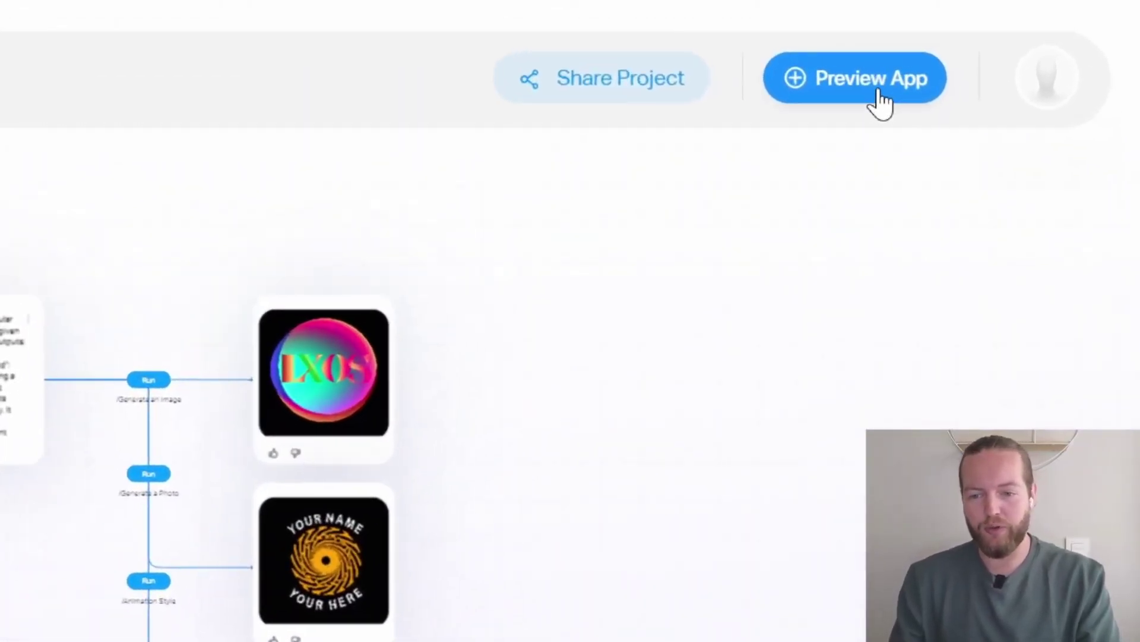
# - In the app preview, retitle it 'Instant YouTube Channel maker' and reword its description
pyautogui.click(873, 98)
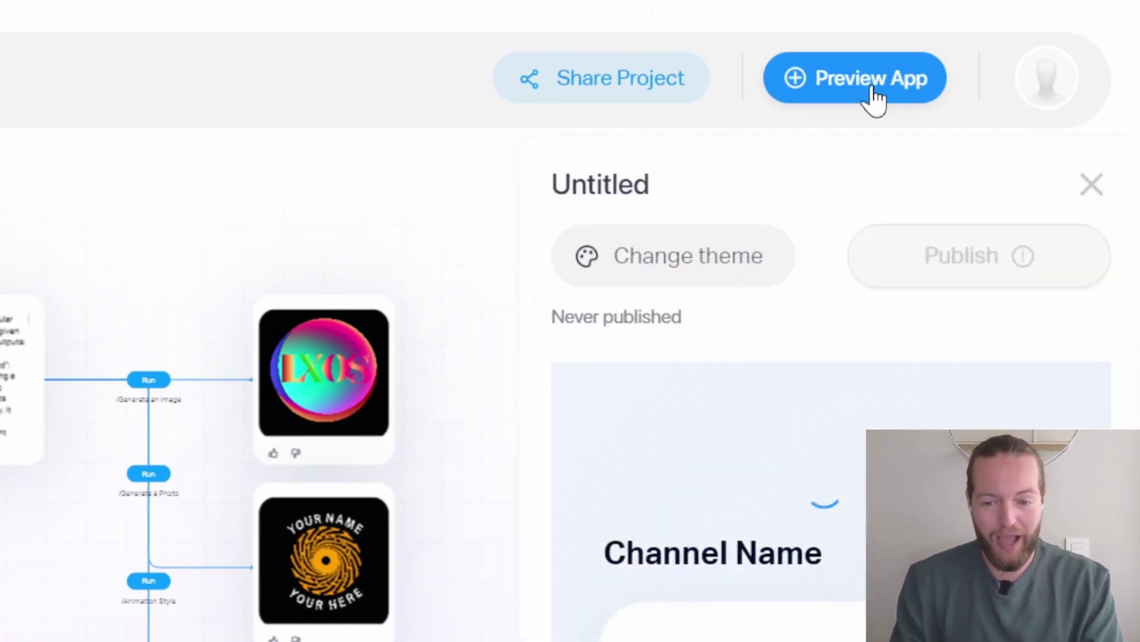
pyautogui.doubleClick(1008, 269)
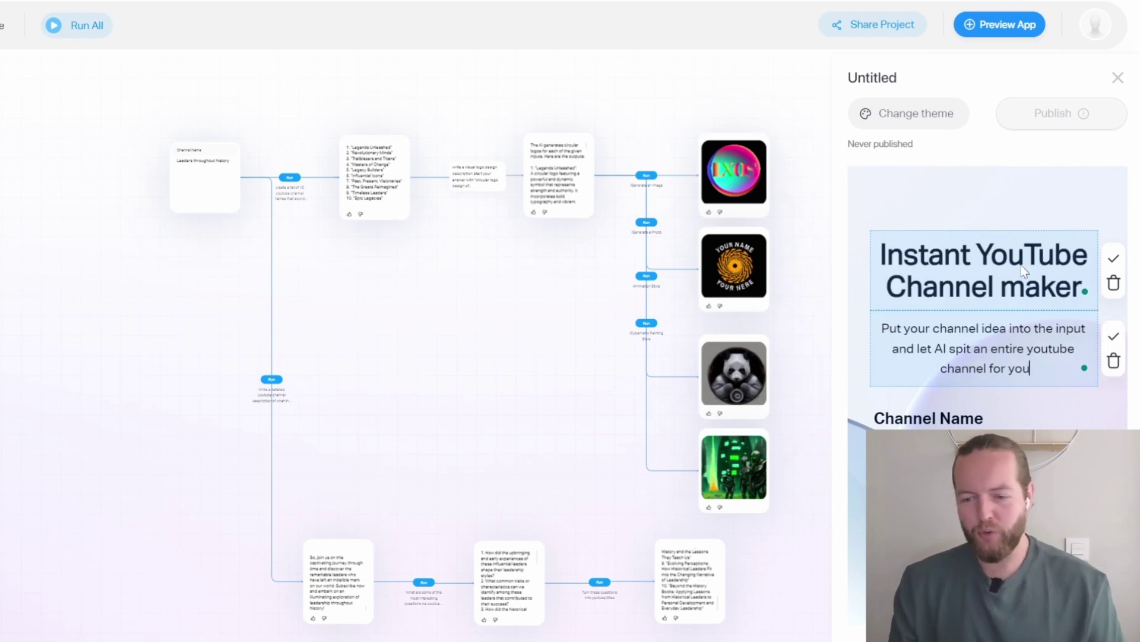
pyautogui.click(918, 350)
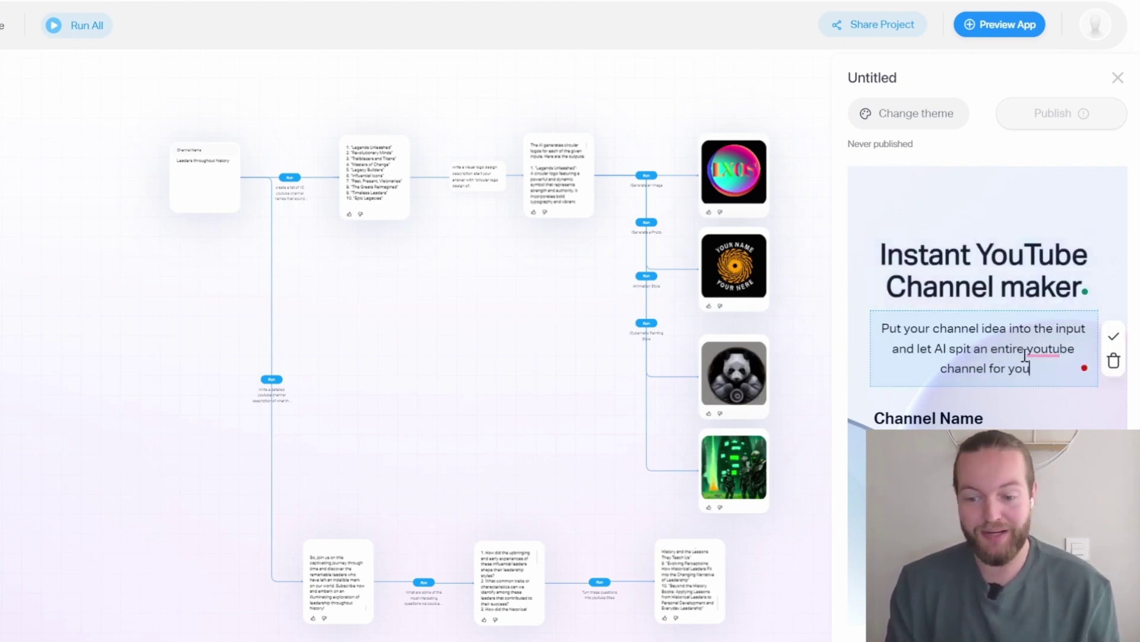
pyautogui.click(939, 370)
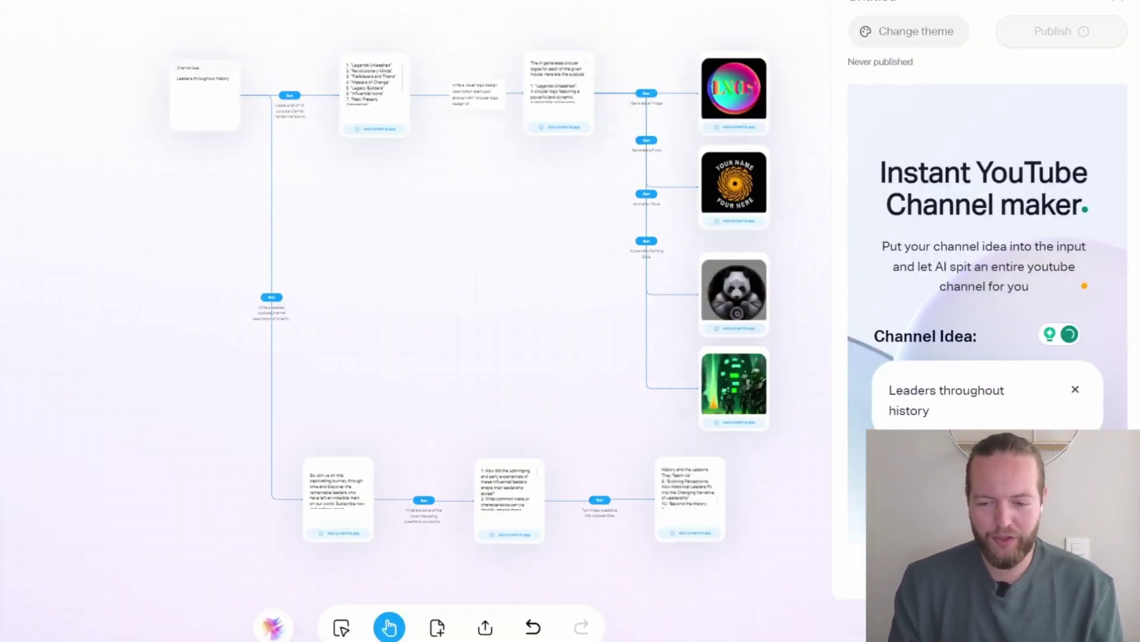
pyautogui.moveTo(374, 127)
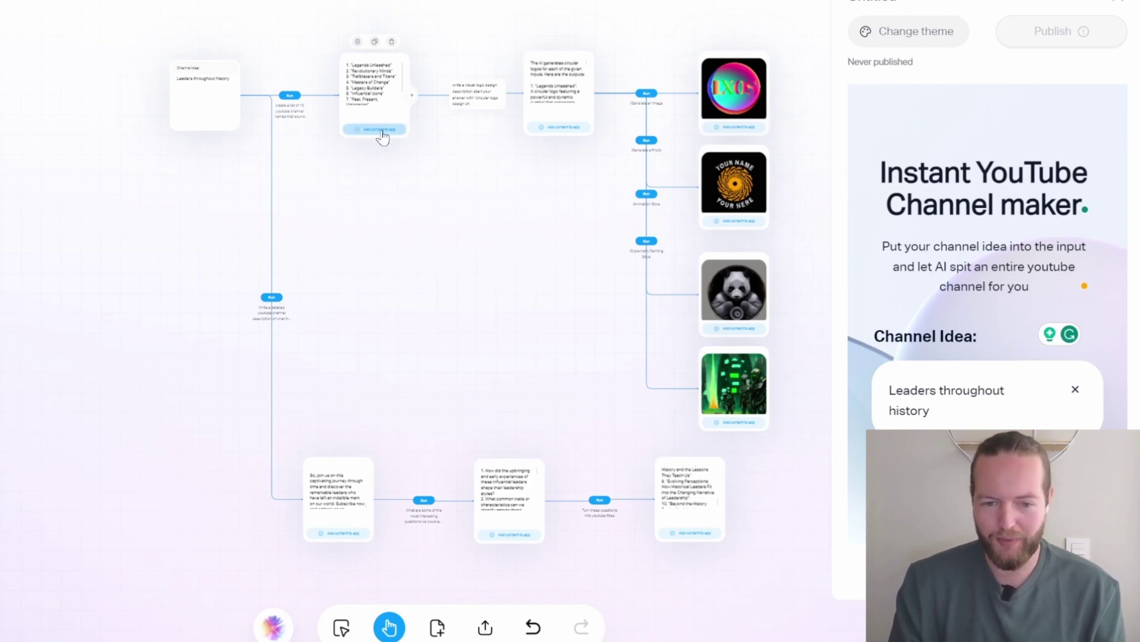
# - Add the channel names list and the LXOS logo image to the app
pyautogui.click(380, 129)
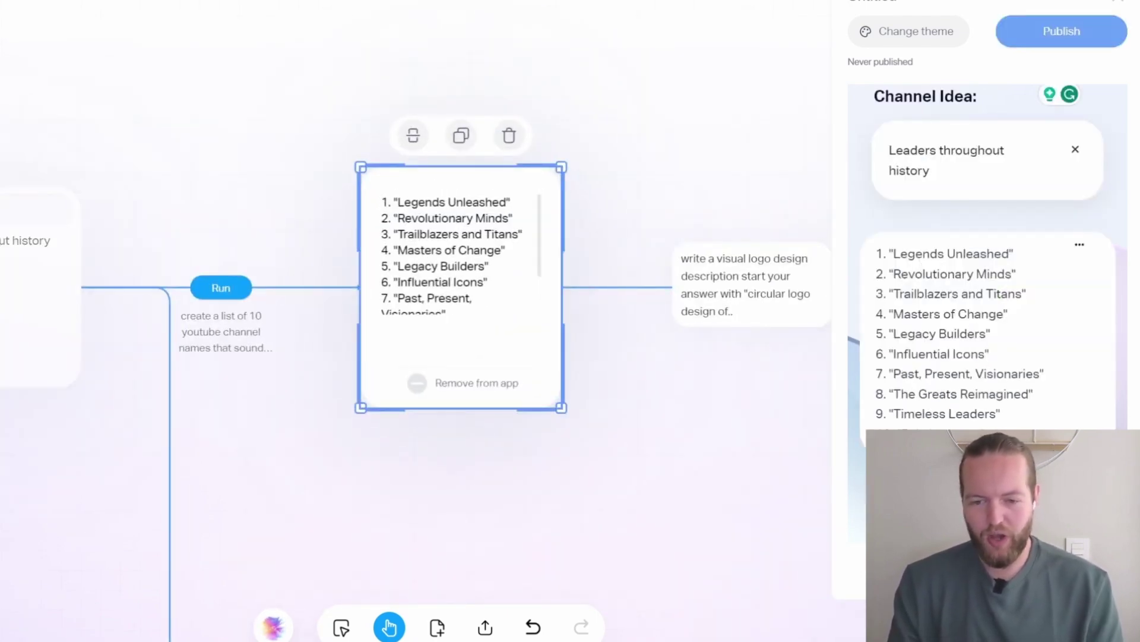
pyautogui.hscroll(10, 691, 446)
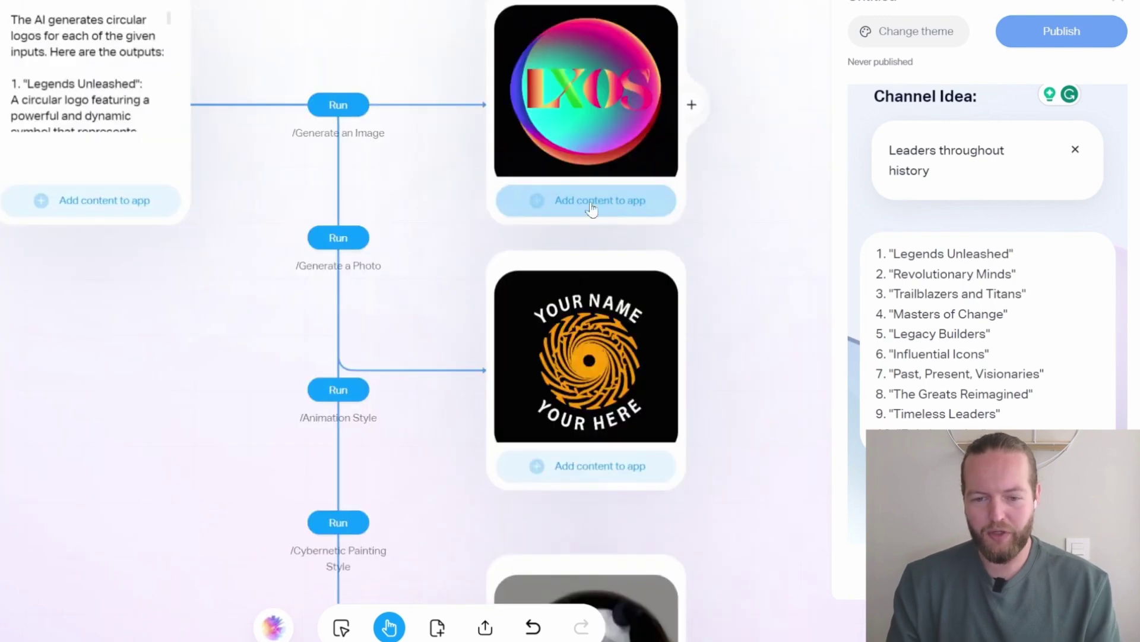
pyautogui.click(592, 211)
pyautogui.scroll(-10, 860, 334)
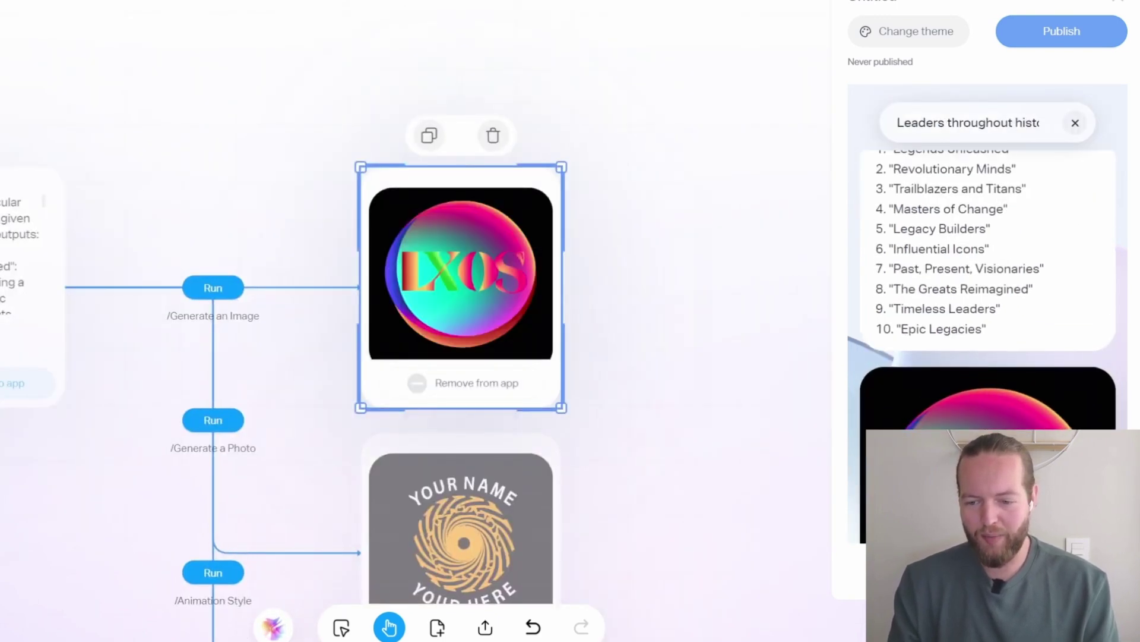
pyautogui.scroll(-15, 1010, 285)
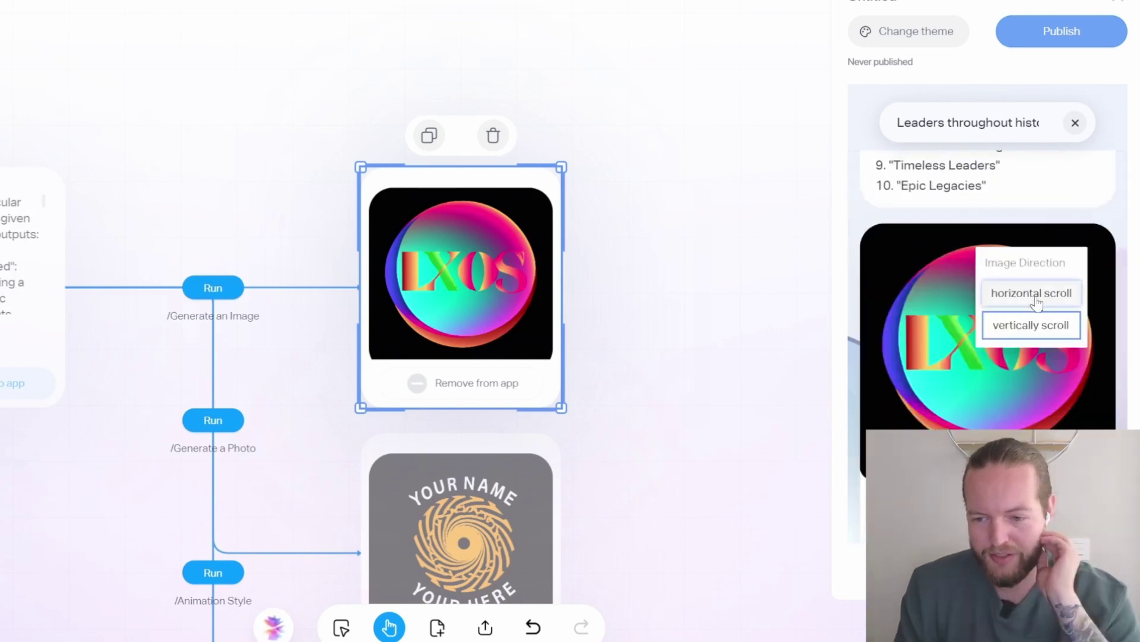
# - Add the YOUR NAME logo and set the image list's direction to horizontal scroll
pyautogui.click(1028, 297)
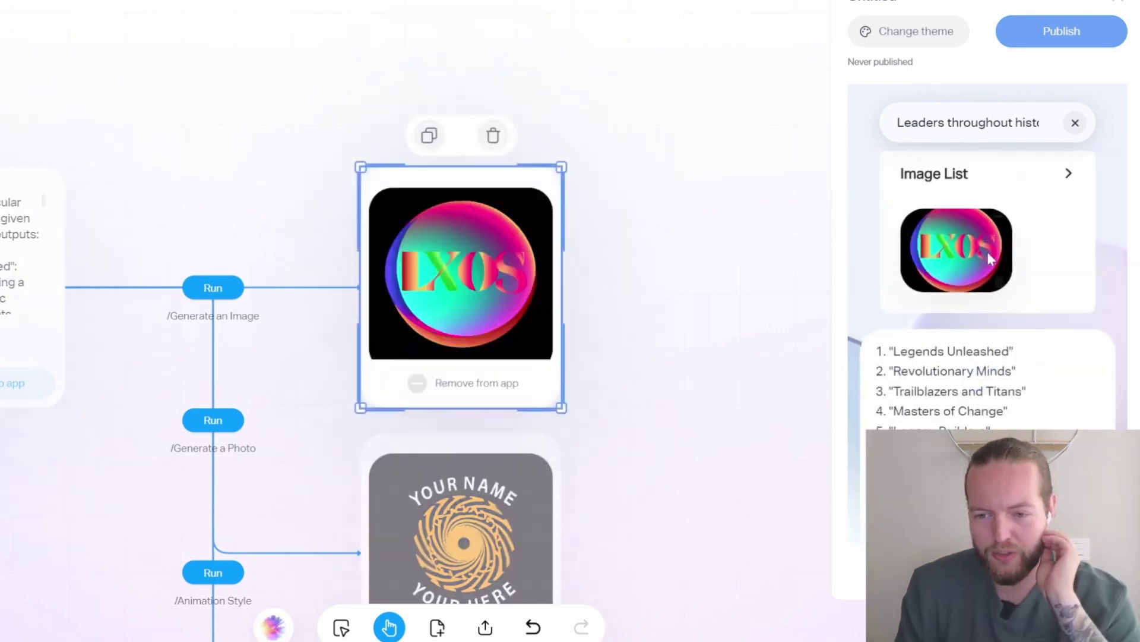
pyautogui.scroll(-2, 488, 447)
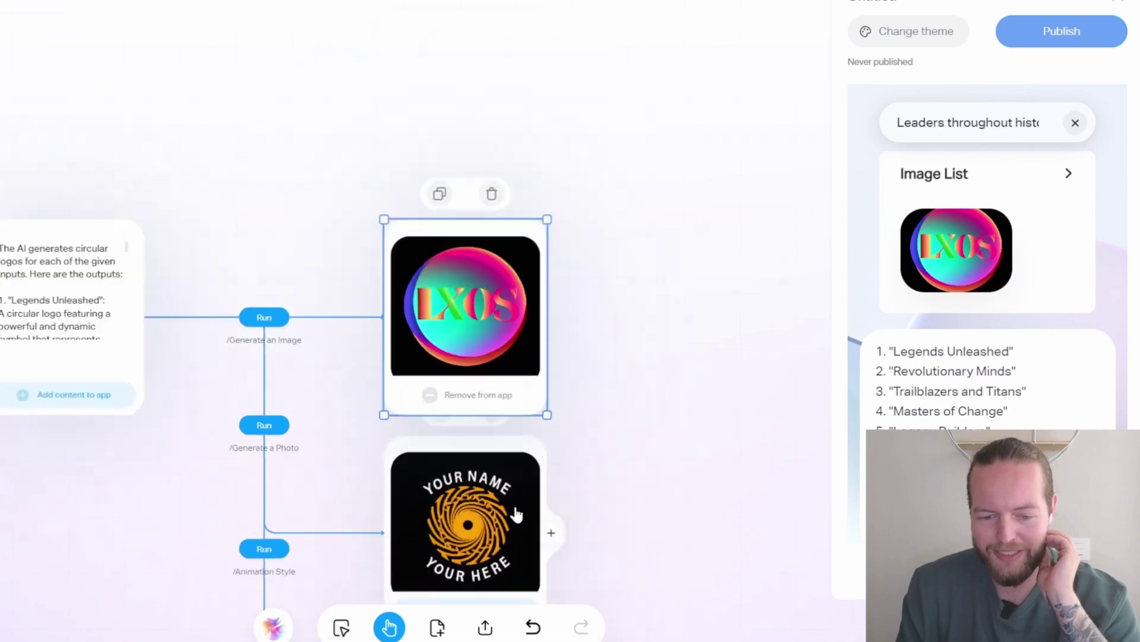
pyautogui.click(516, 511)
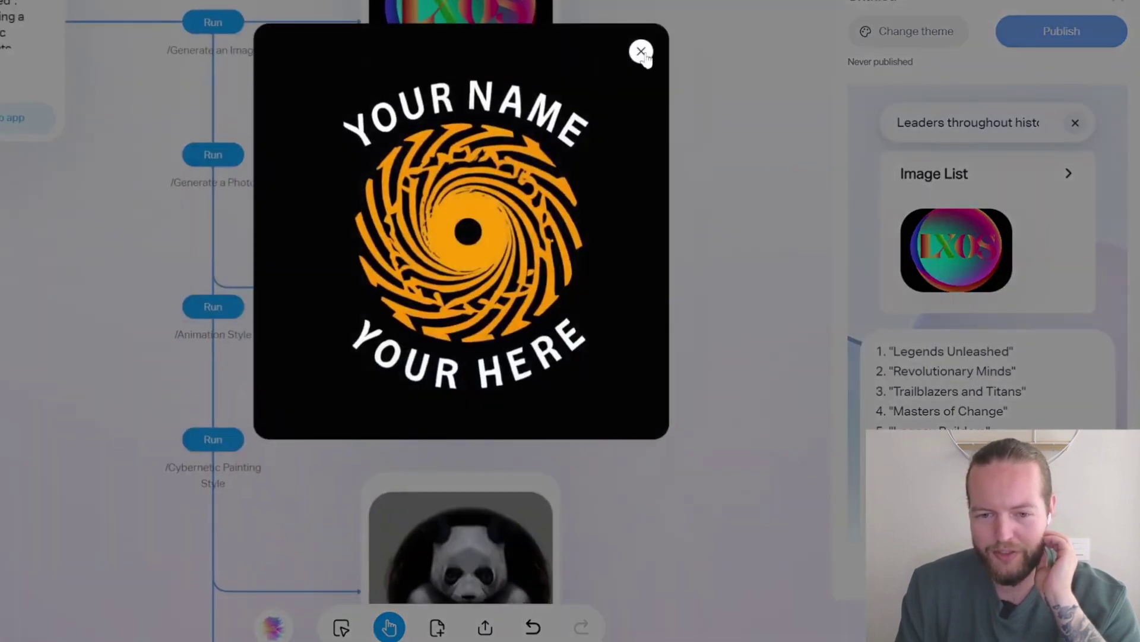
pyautogui.click(641, 52)
pyautogui.click(457, 387)
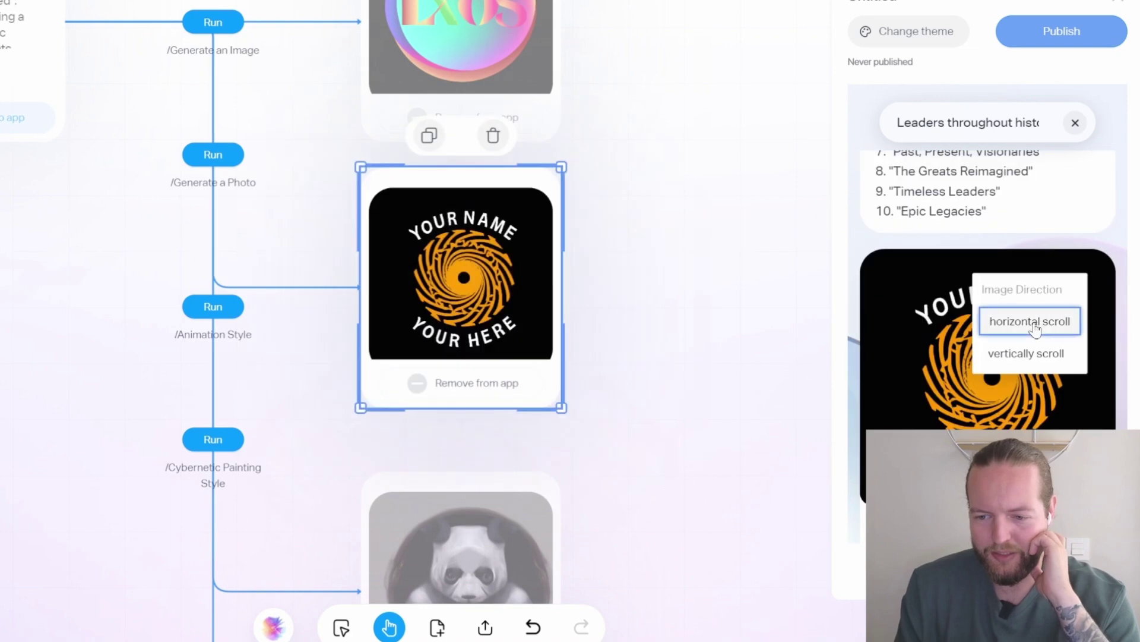
pyautogui.click(1033, 324)
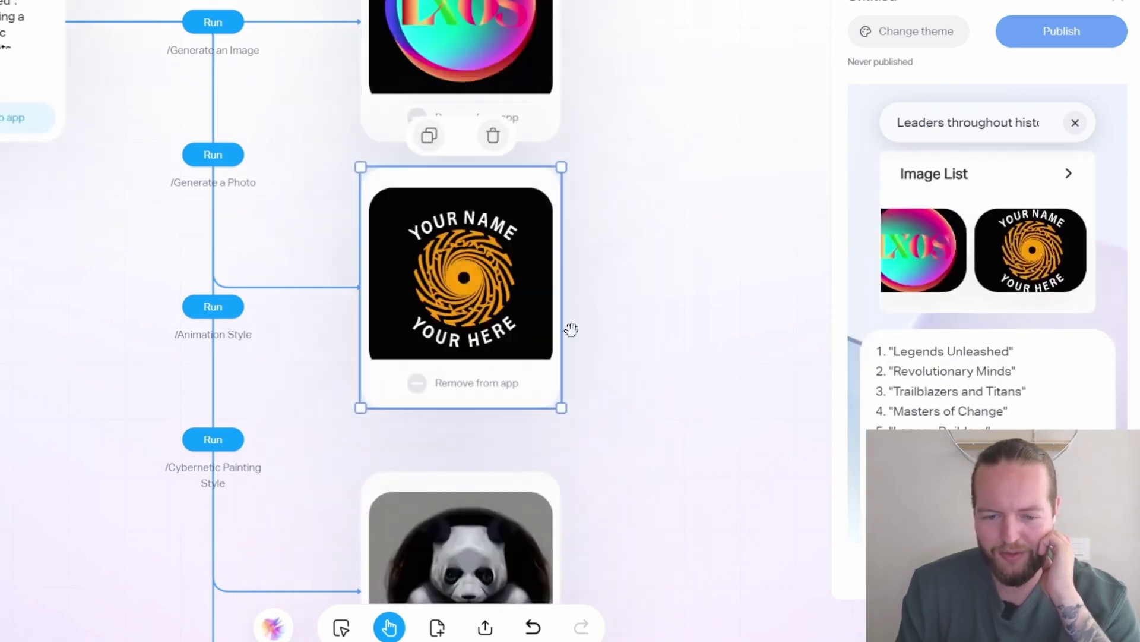
pyautogui.scroll(-1, 437, 392)
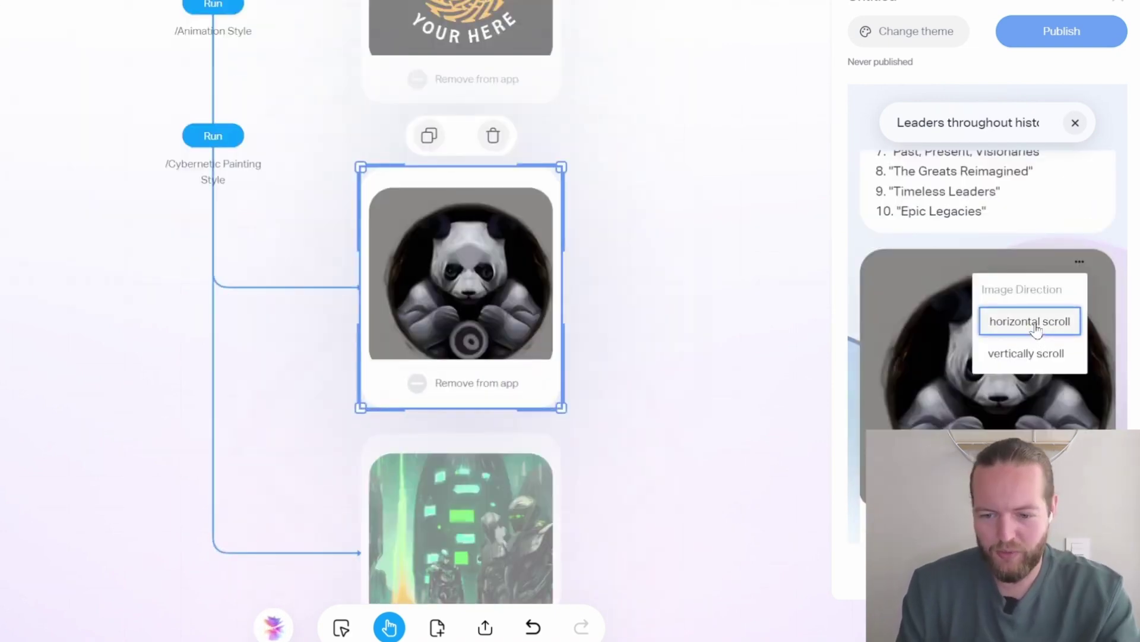
pyautogui.click(1048, 324)
pyautogui.click(1029, 322)
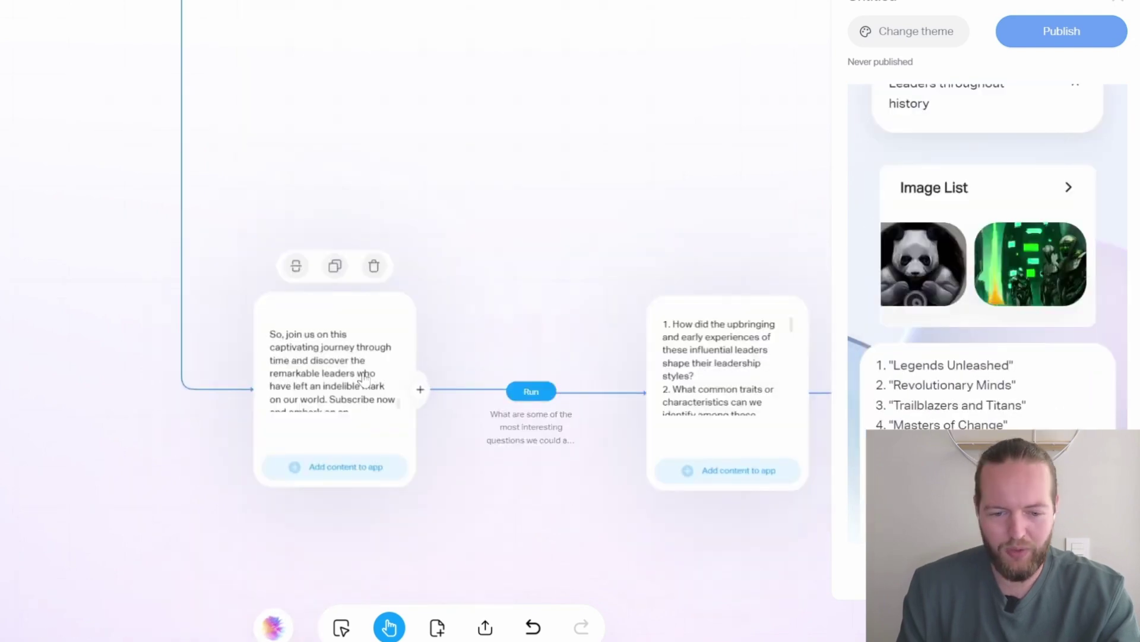
# - Add the channel description and YouTube titles outputs to the app
pyautogui.click(343, 470)
pyautogui.scroll(-10, 974, 380)
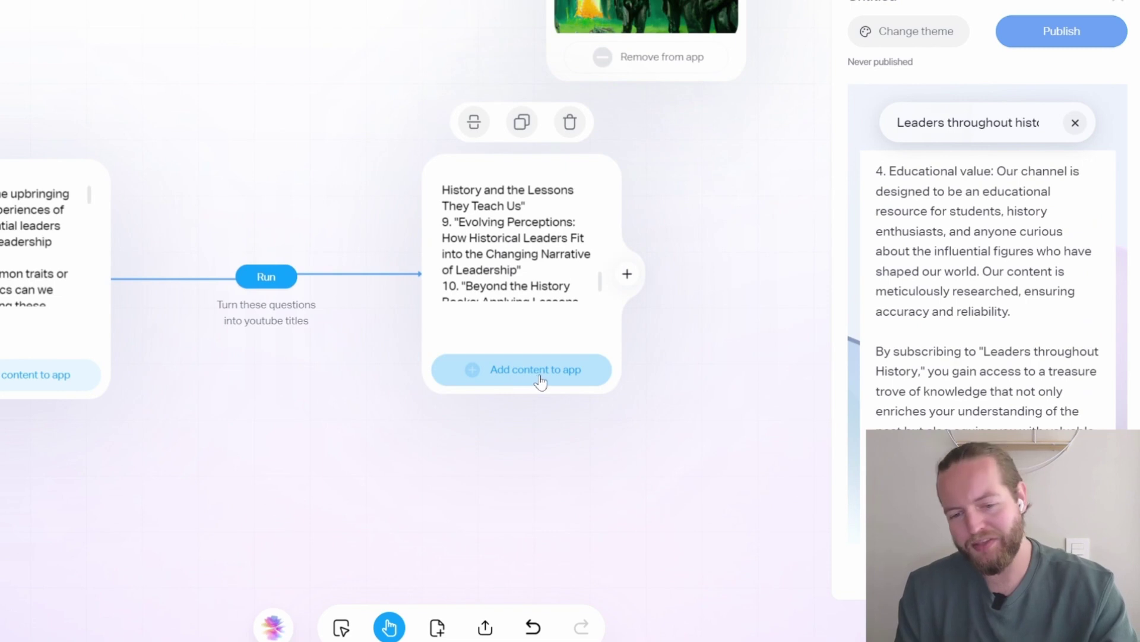
pyautogui.click(546, 378)
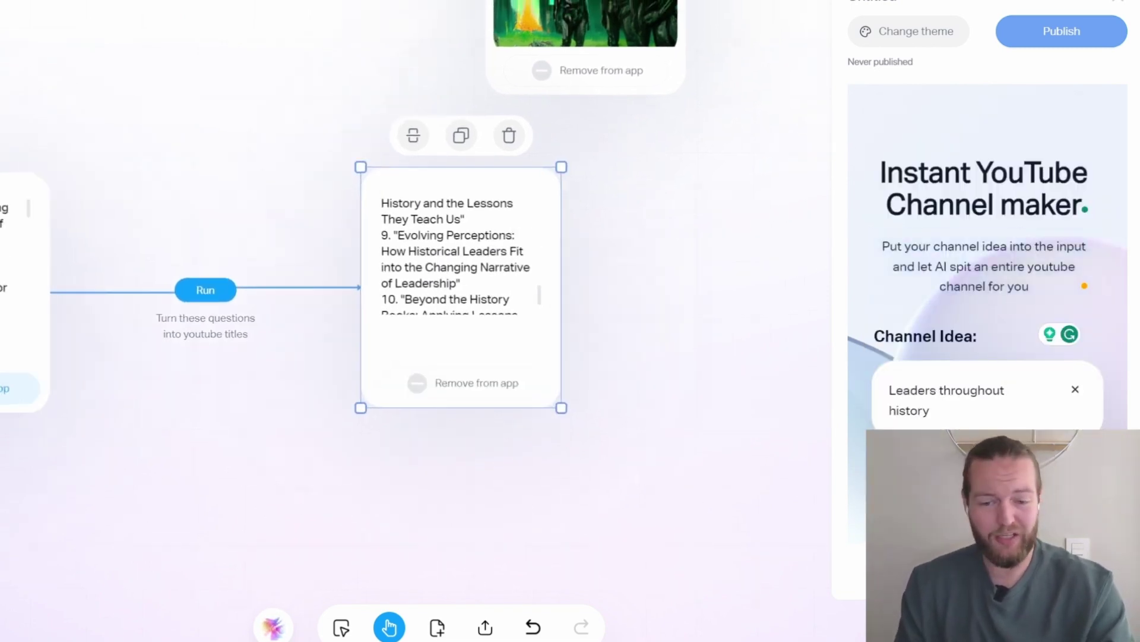
# - Publish the app and submit 'History of Evolution' as the Channel Idea in the live app
pyautogui.click(1065, 31)
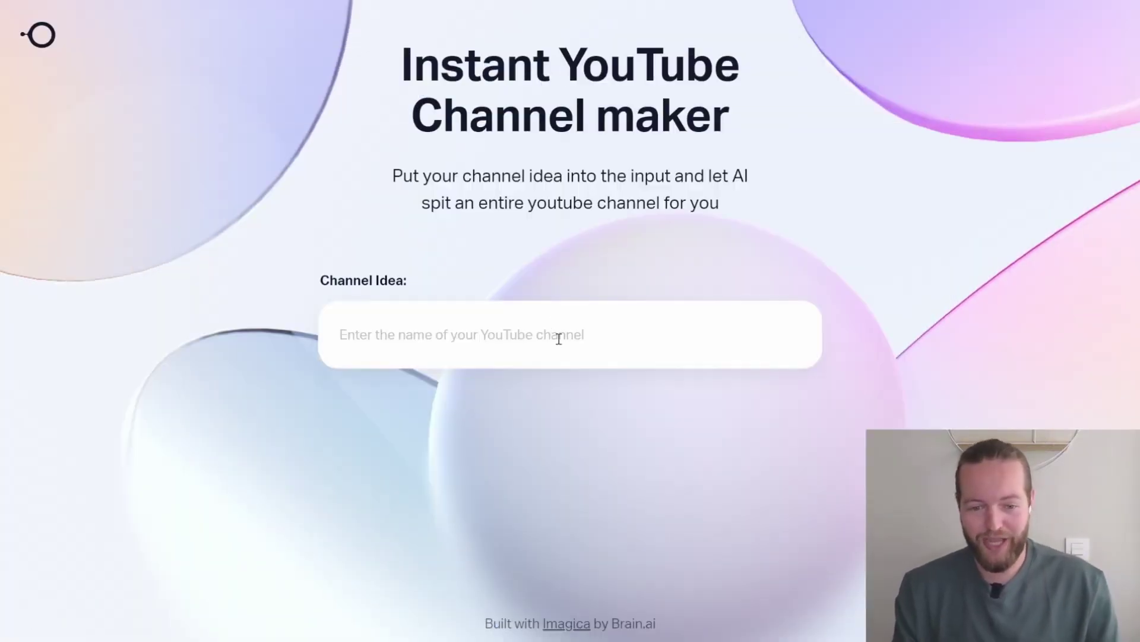
pyautogui.click(557, 332)
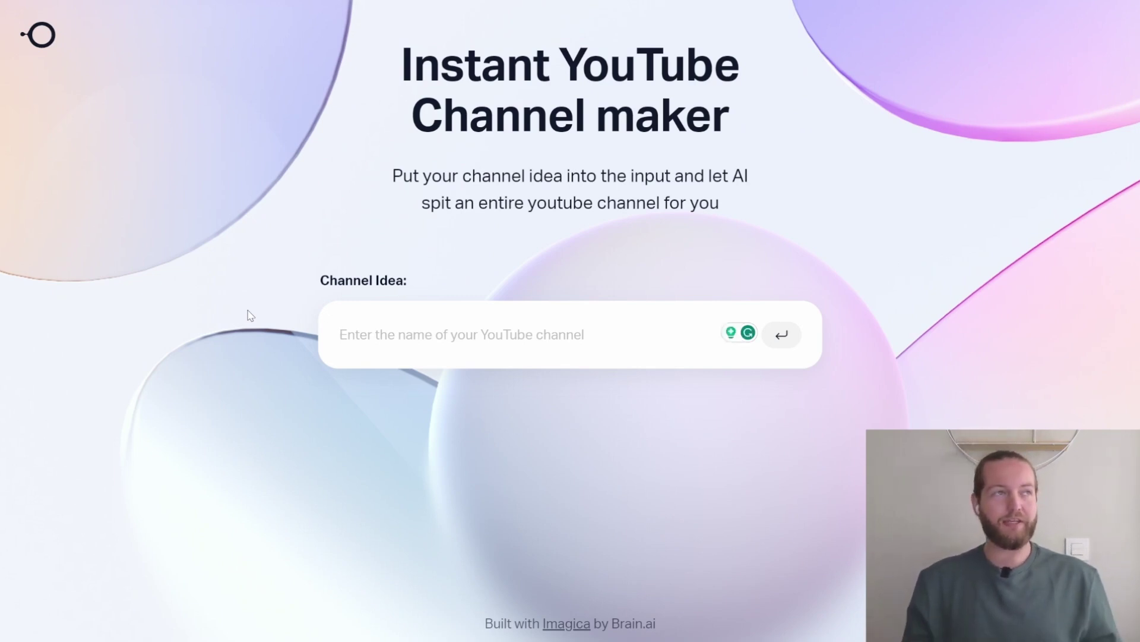
pyautogui.write('History of Evolution')
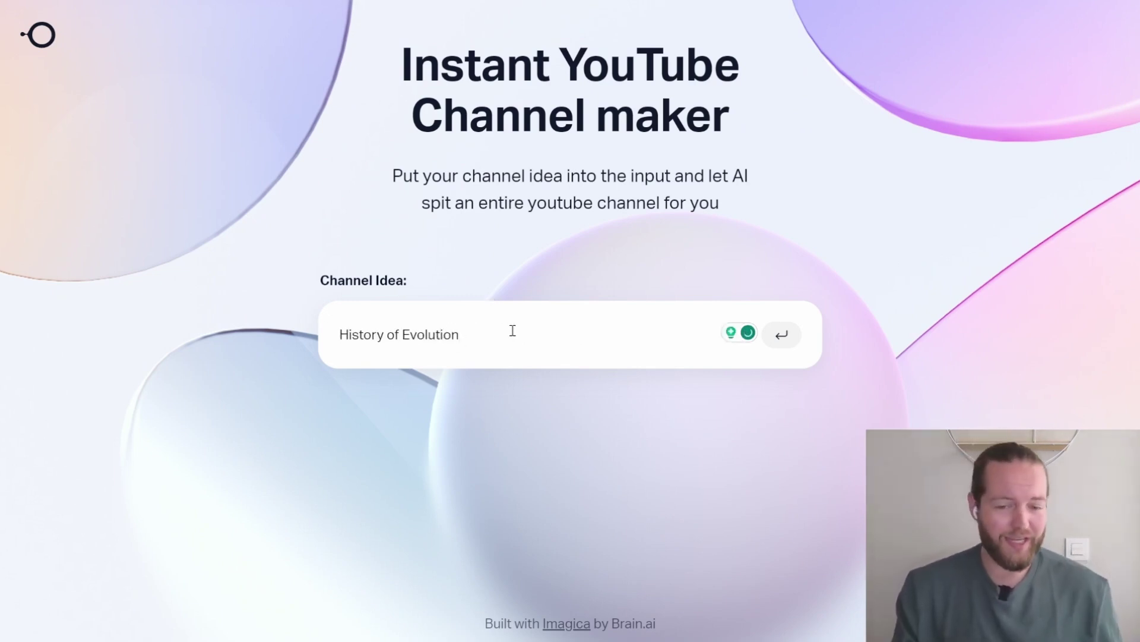
pyautogui.hotkey('ctrl', 'a')
pyautogui.press('Return')
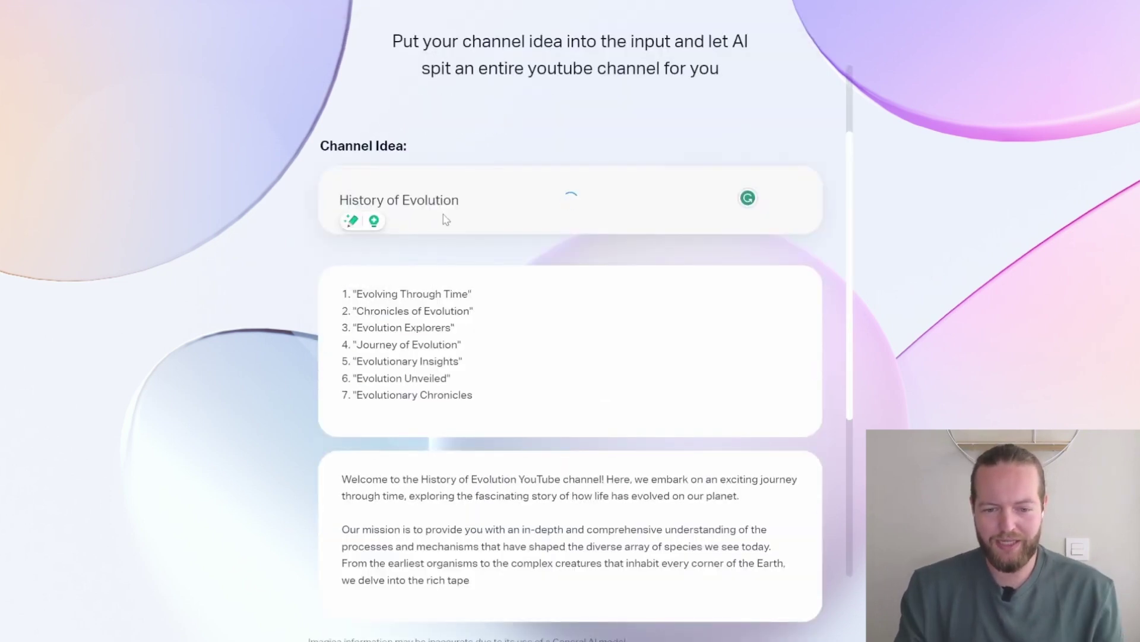
# - Review the generated channel images, description and list of video titles
pyautogui.scroll(-1, 408, 250)
pyautogui.scroll(-6, 442, 361)
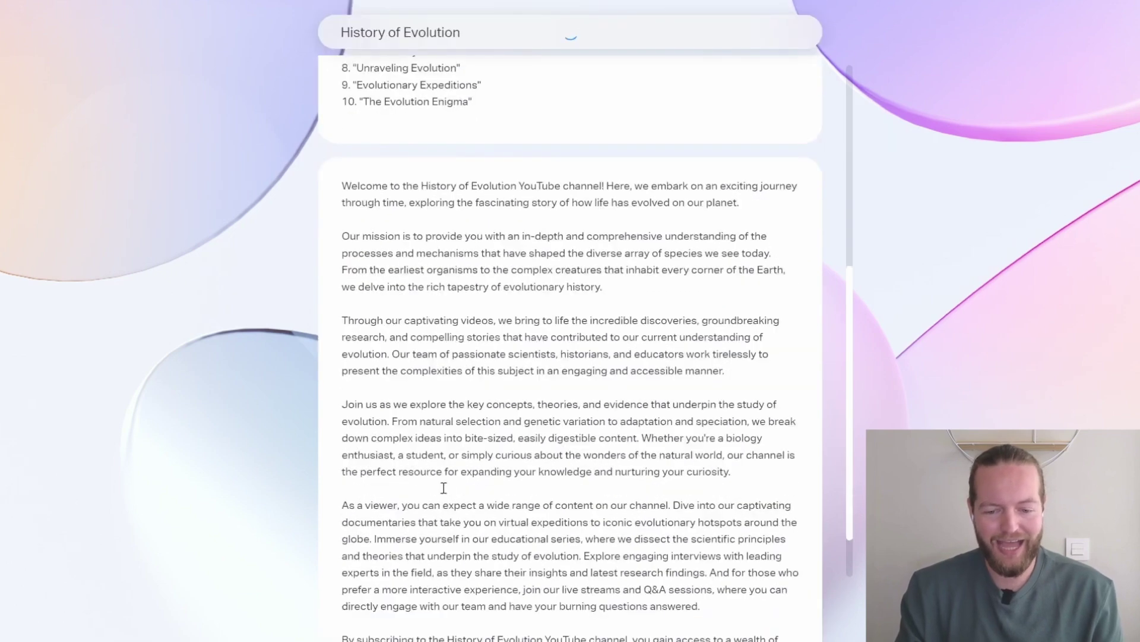
pyautogui.scroll(-3, 451, 475)
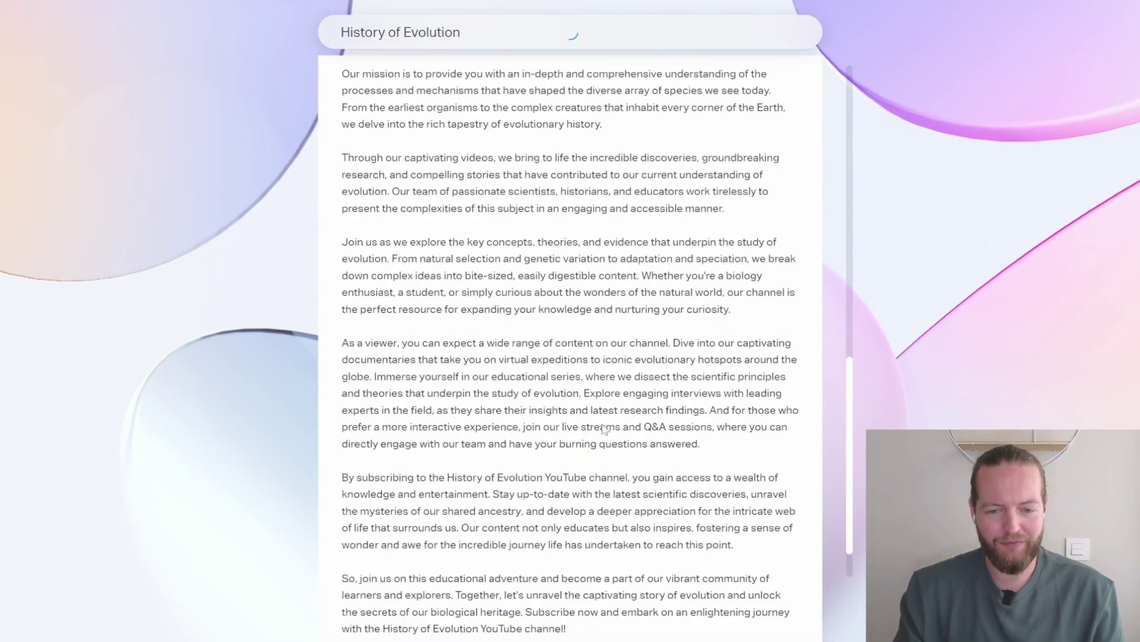
pyautogui.scroll(6, 610, 471)
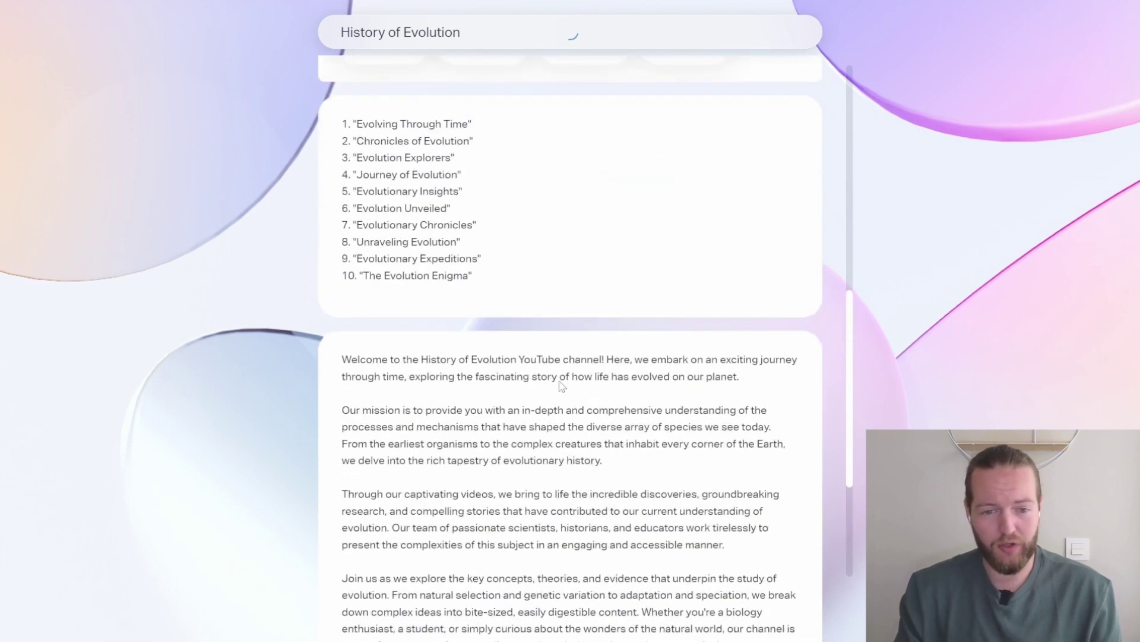
pyautogui.scroll(4, 530, 222)
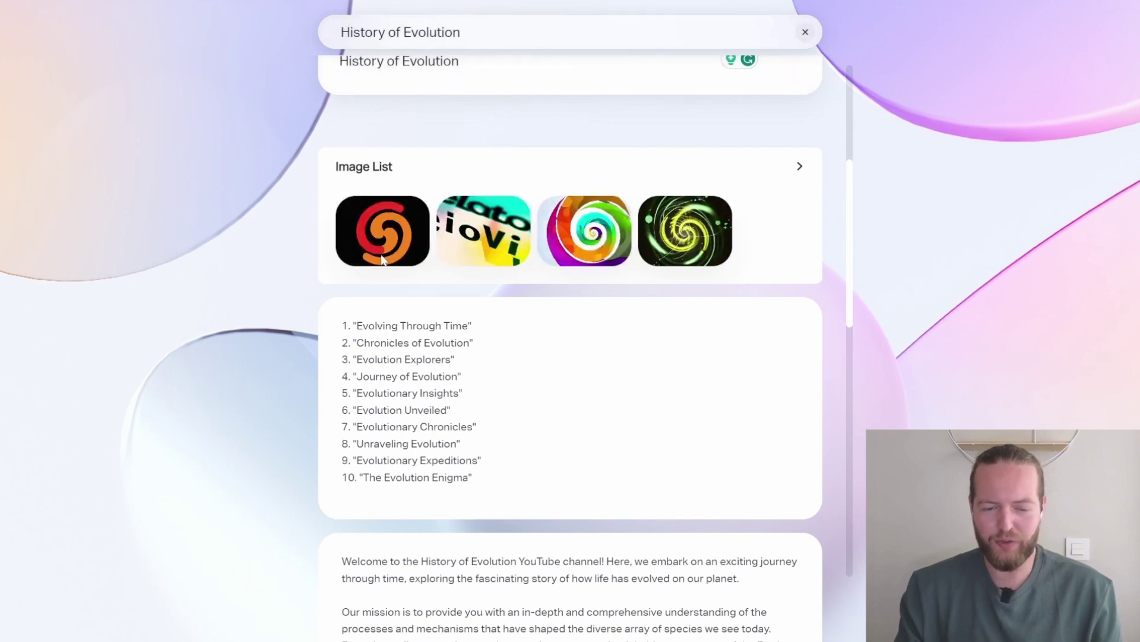
pyautogui.scroll(-10, 380, 406)
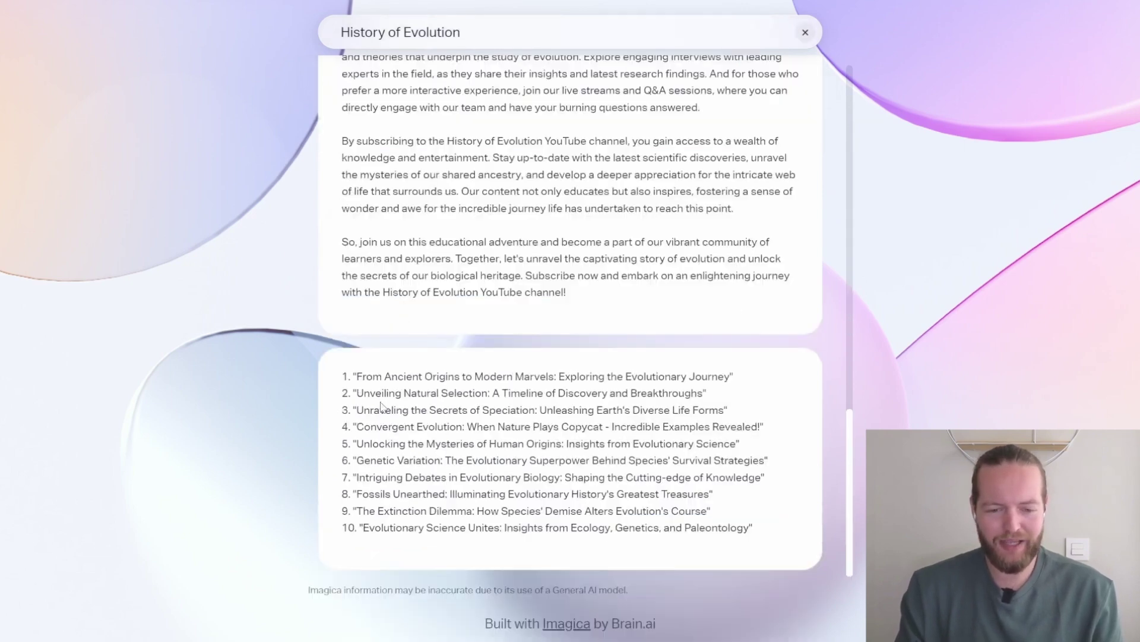
pyautogui.moveTo(356, 380); pyautogui.dragTo(766, 533)
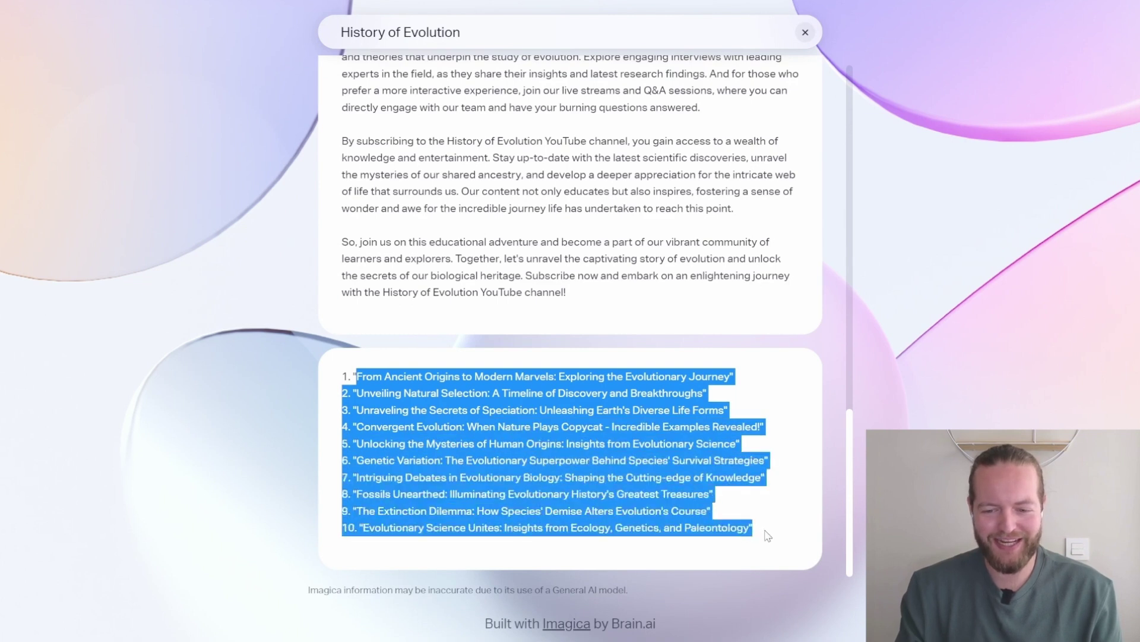
pyautogui.click(775, 537)
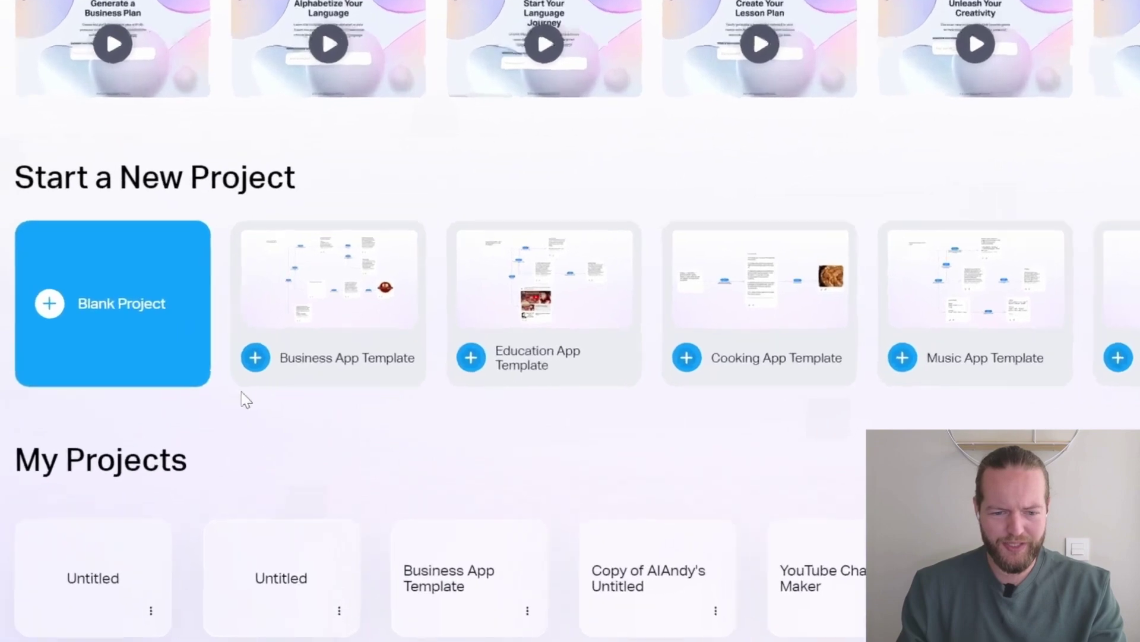
# - Page forward through the Start a New Project templates, then back to the first ones
pyautogui.moveTo(253, 373)
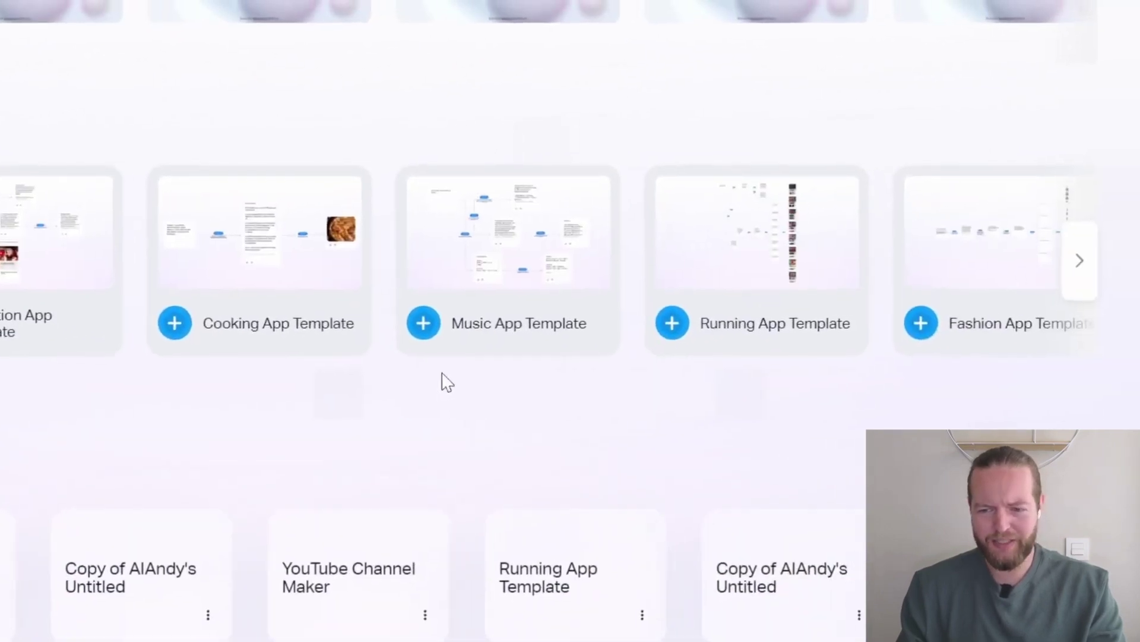
pyautogui.moveTo(709, 335)
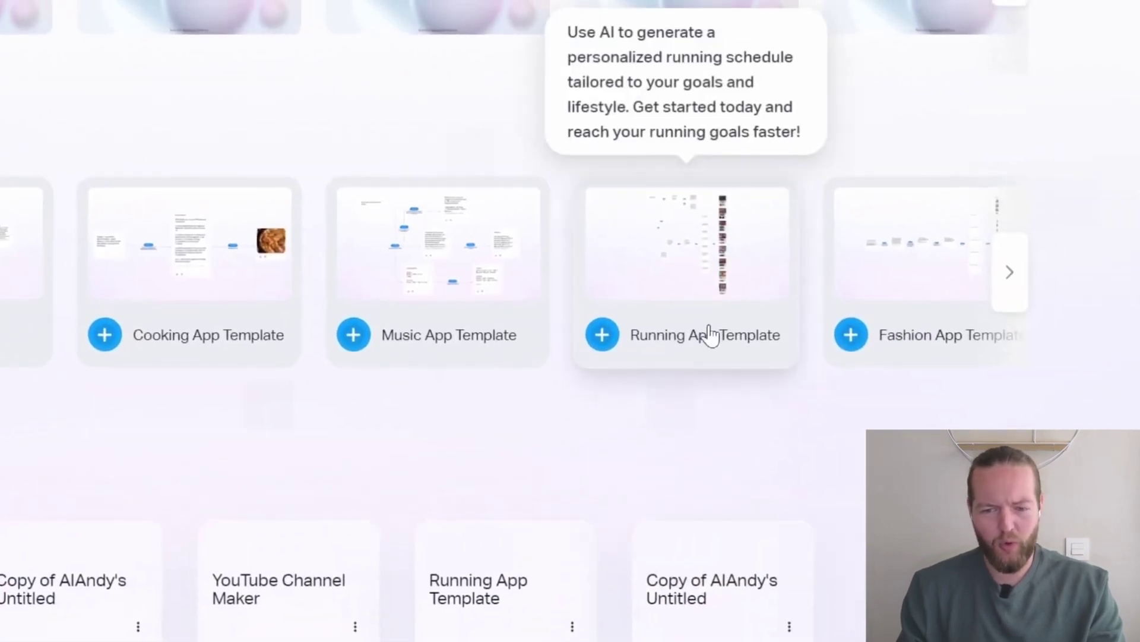
pyautogui.click(1018, 288)
pyautogui.moveTo(2, 237)
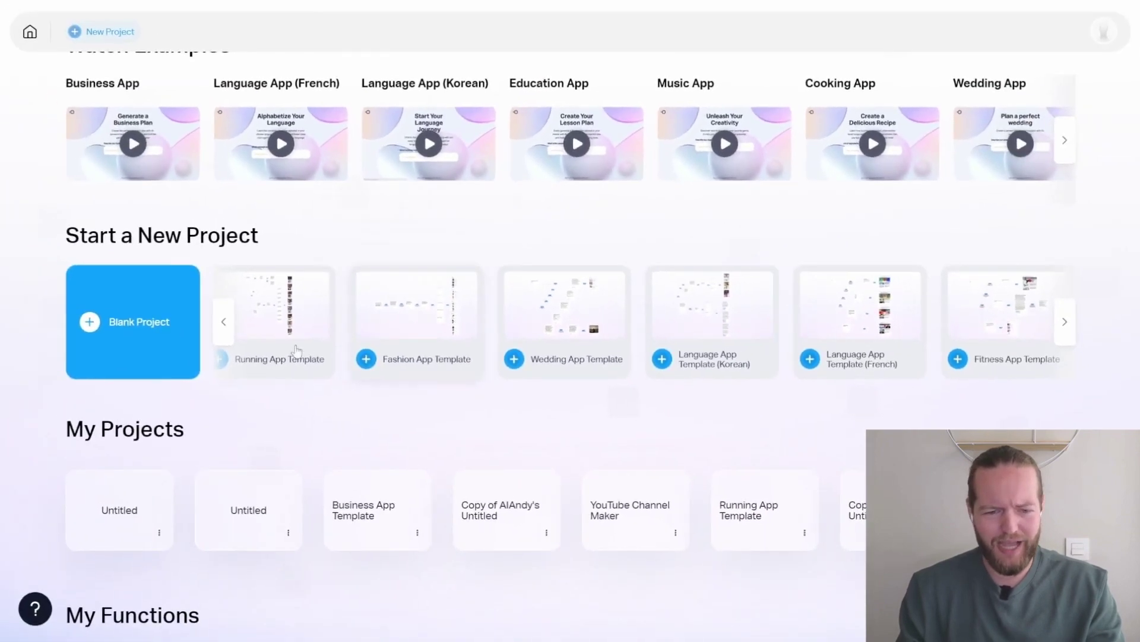
pyautogui.click(224, 323)
pyautogui.click(226, 333)
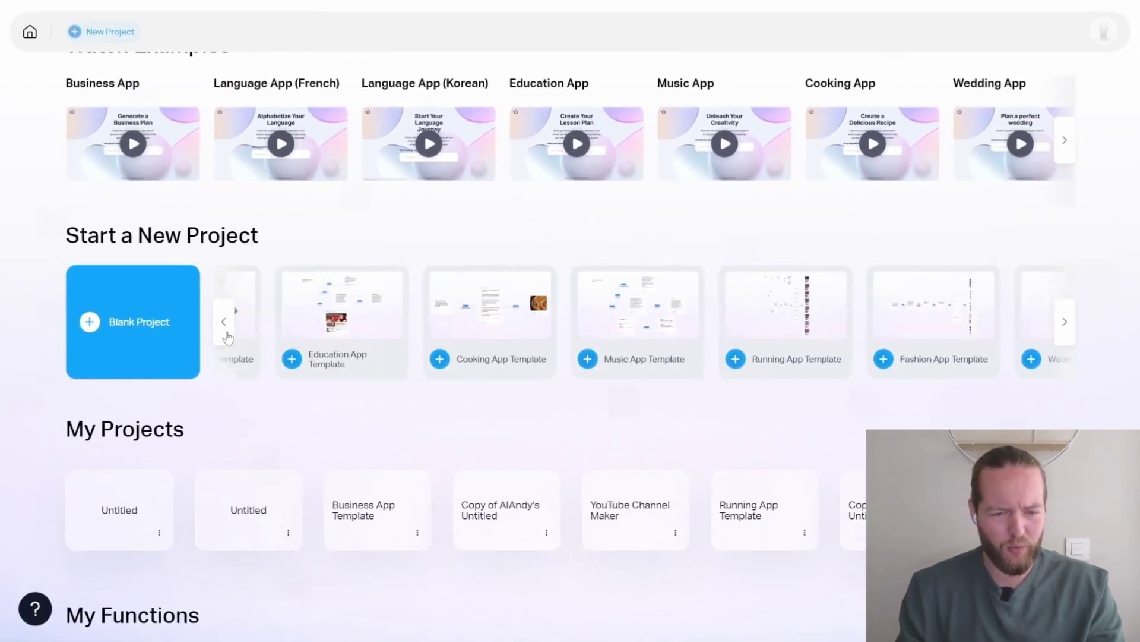
# - Open the Business App Template and select its User Input and Business Plan nodes
pyautogui.click(228, 338)
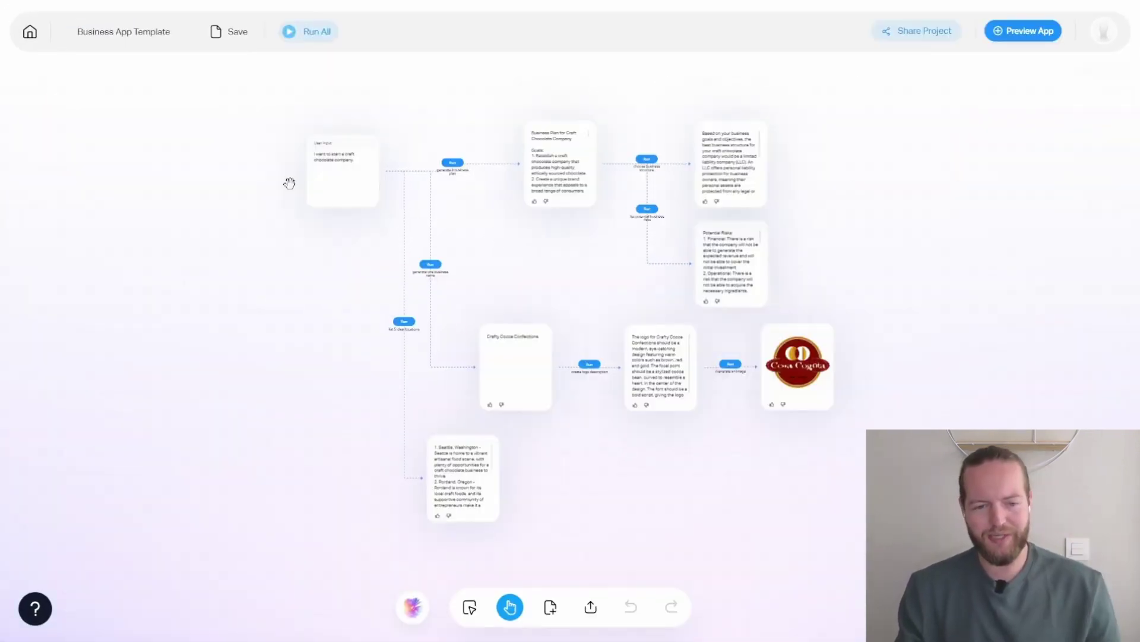
pyautogui.scroll(5, 293, 174)
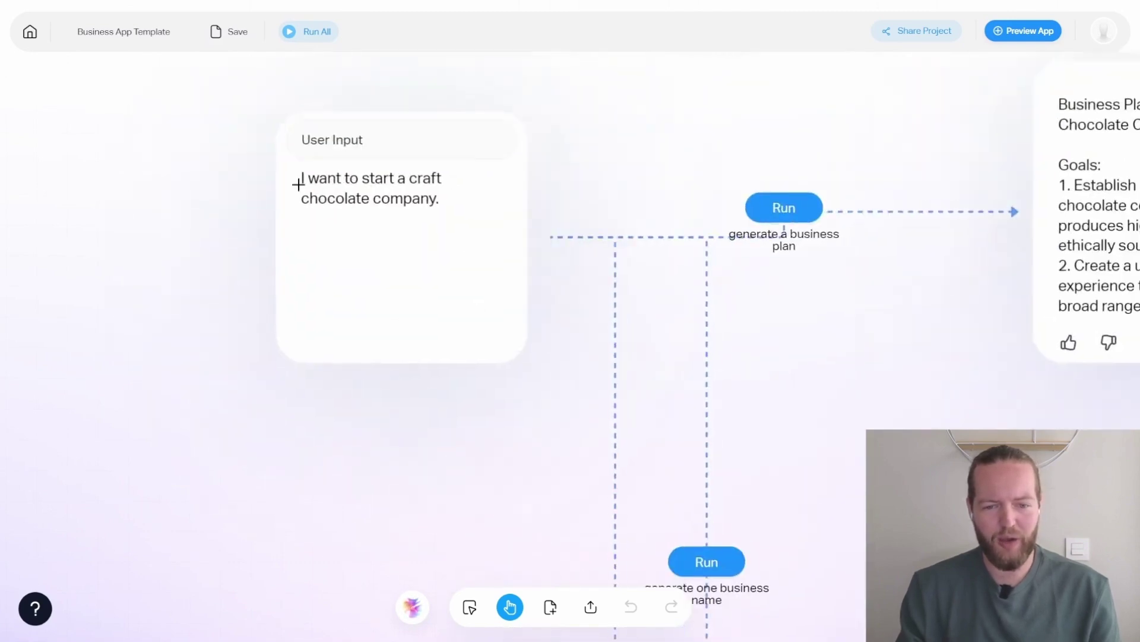
pyautogui.click(297, 180)
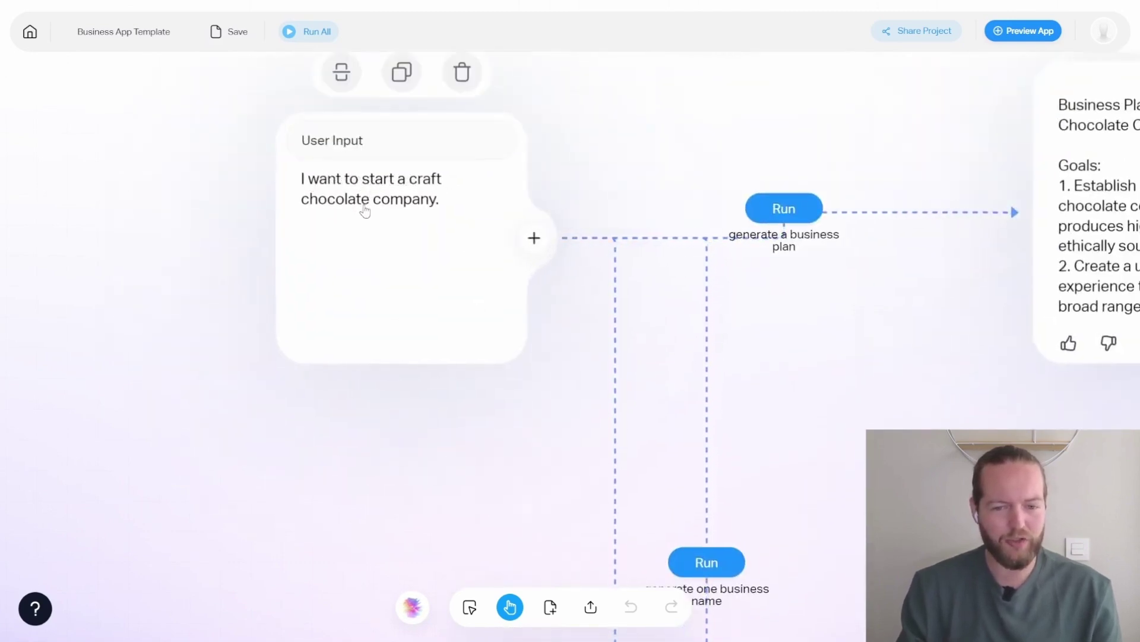
pyautogui.moveTo(823, 333); pyautogui.dragTo(493, 328)
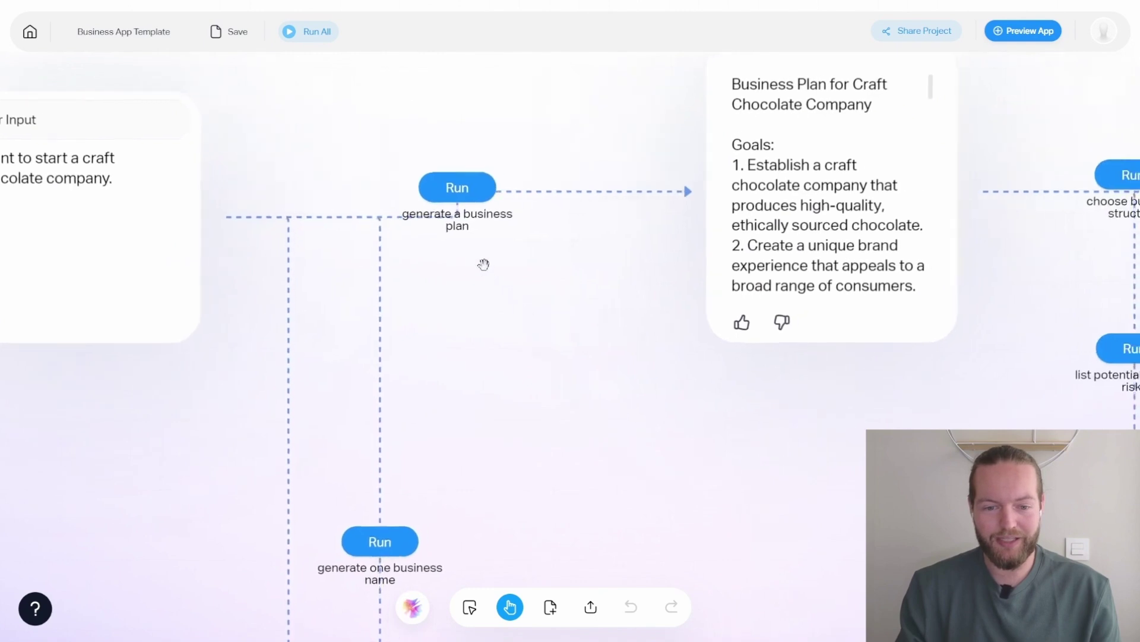
pyautogui.hscroll(3, 572, 257)
pyautogui.scroll(-2, 657, 224)
pyautogui.click(670, 208)
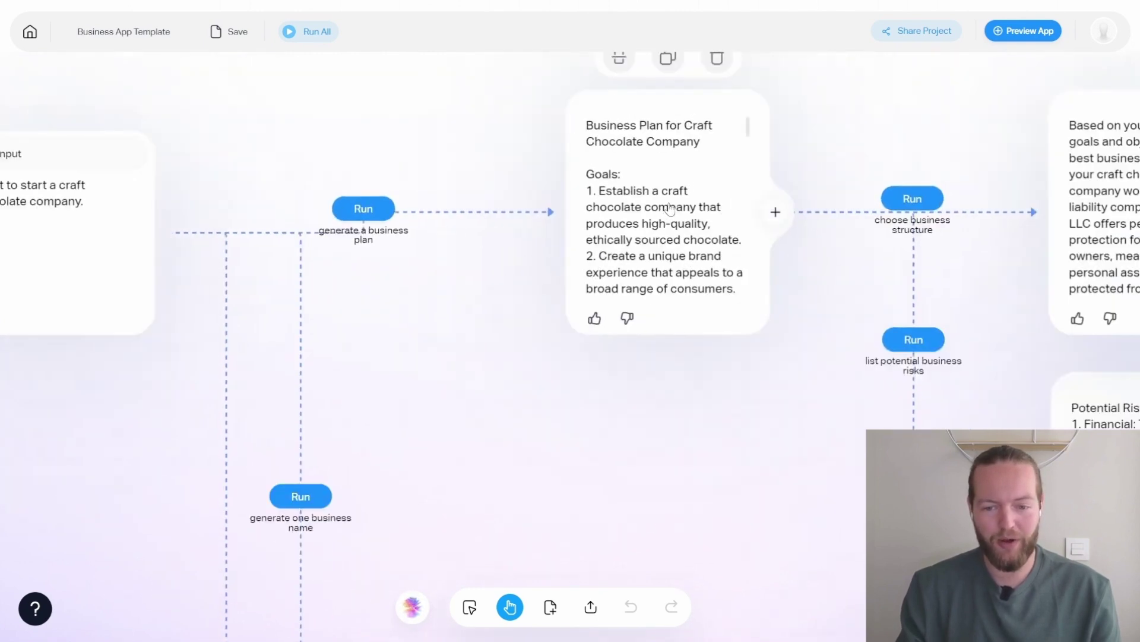
# - Inspect the generated business name and logo output nodes
pyautogui.moveTo(750, 138); pyautogui.dragTo(747, 305)
pyautogui.hscroll(5, 672, 226)
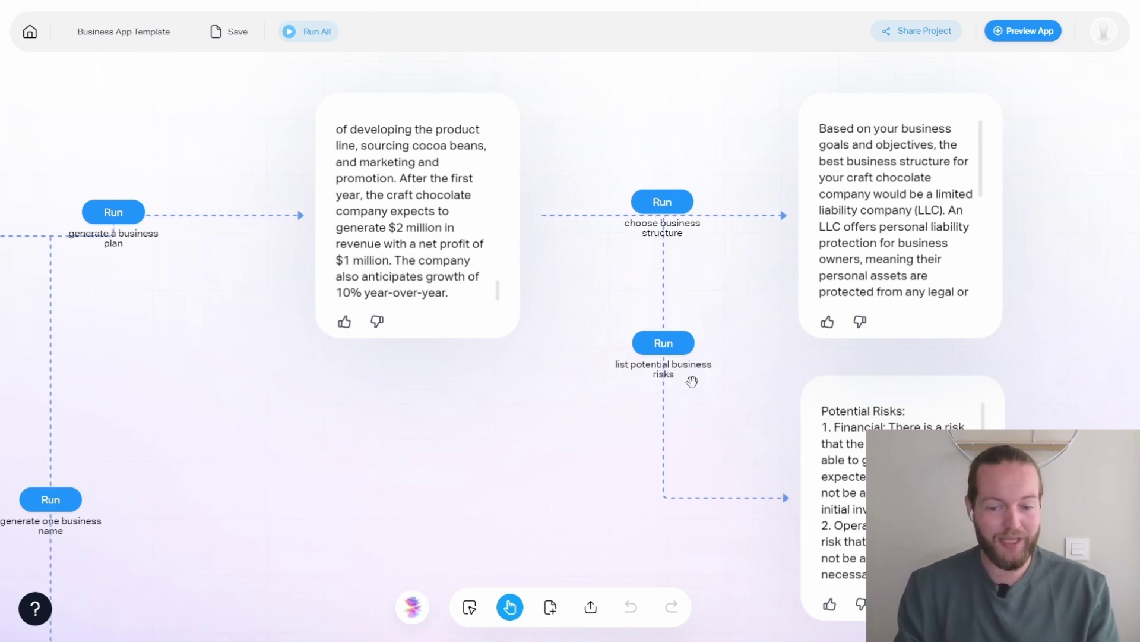
pyautogui.moveTo(808, 446)
pyautogui.hscroll(3, 868, 350)
pyautogui.scroll(-10, 867, 351)
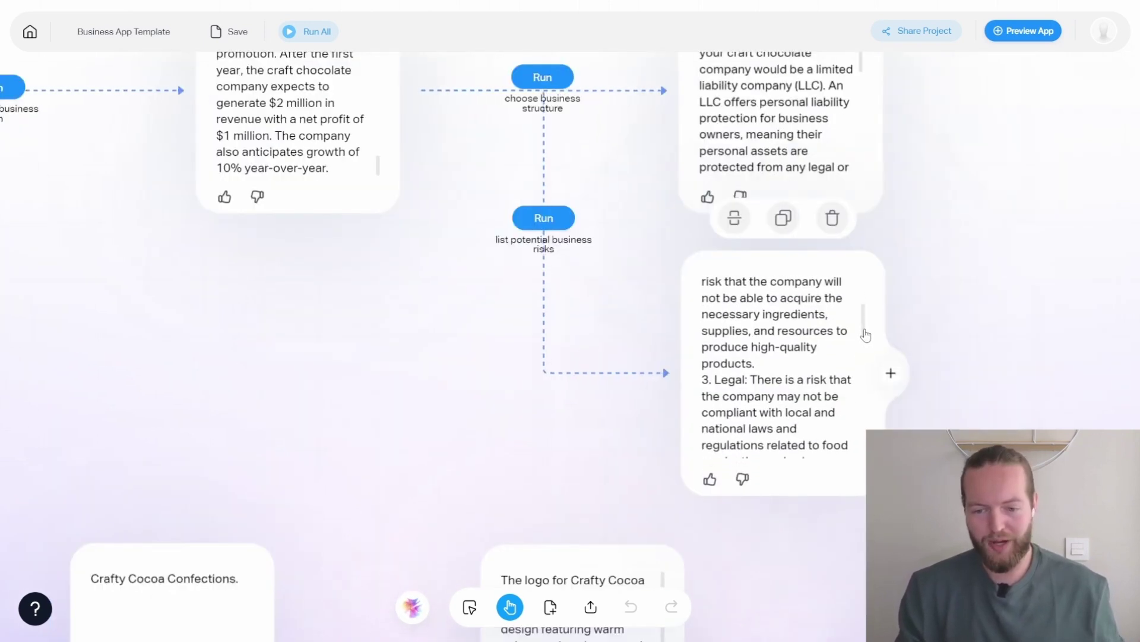
pyautogui.scroll(-5, 868, 350)
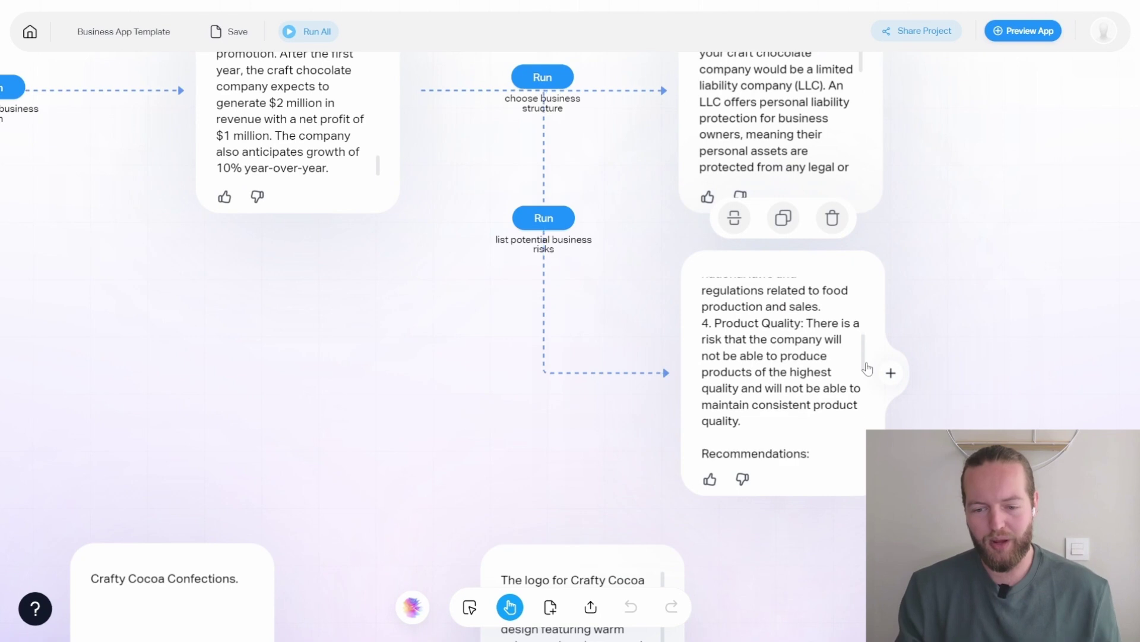
pyautogui.hscroll(-10, 864, 356)
pyautogui.scroll(-5, 707, 443)
pyautogui.hscroll(5, 707, 443)
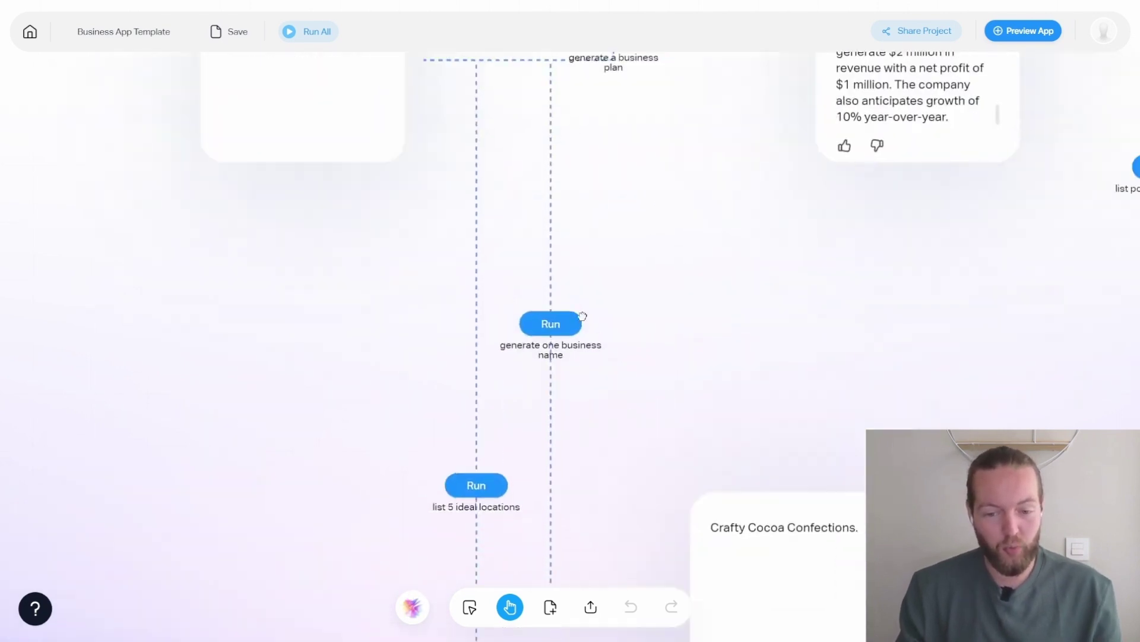
pyautogui.moveTo(601, 369)
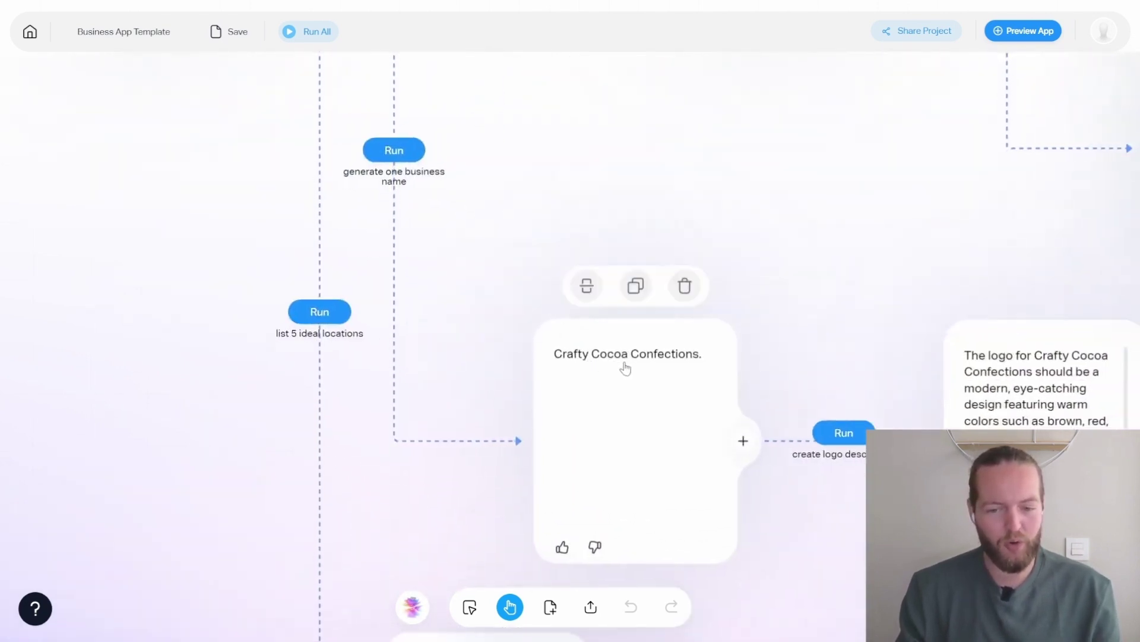
# - Scroll through the locations node's list text
pyautogui.hscroll(8, 474, 356)
pyautogui.scroll(-2, 473, 356)
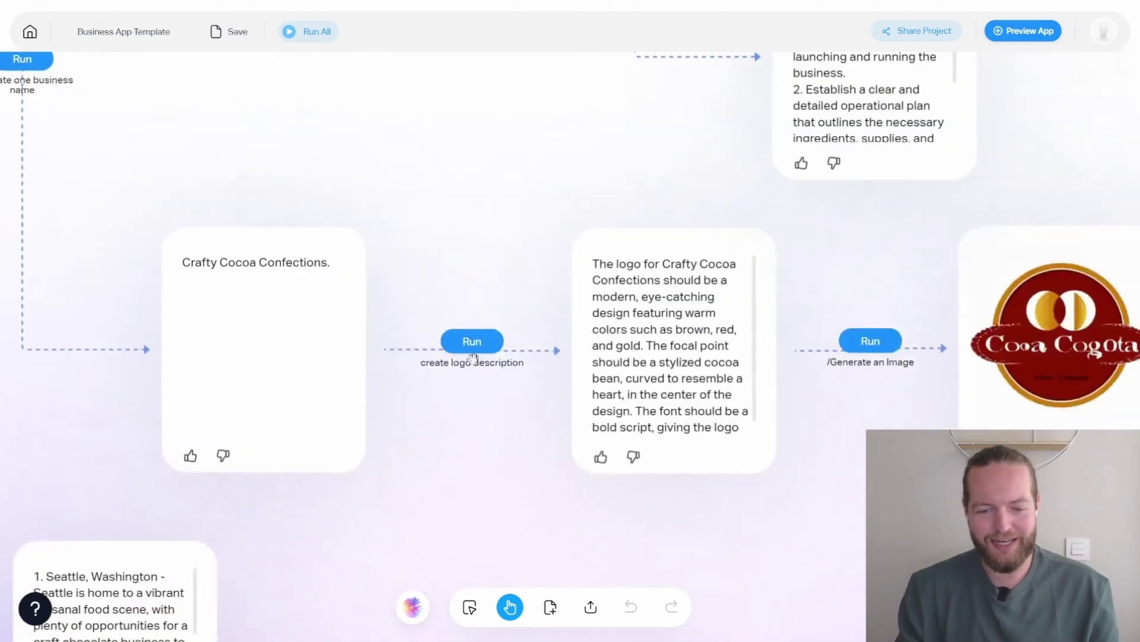
pyautogui.hscroll(5, 636, 234)
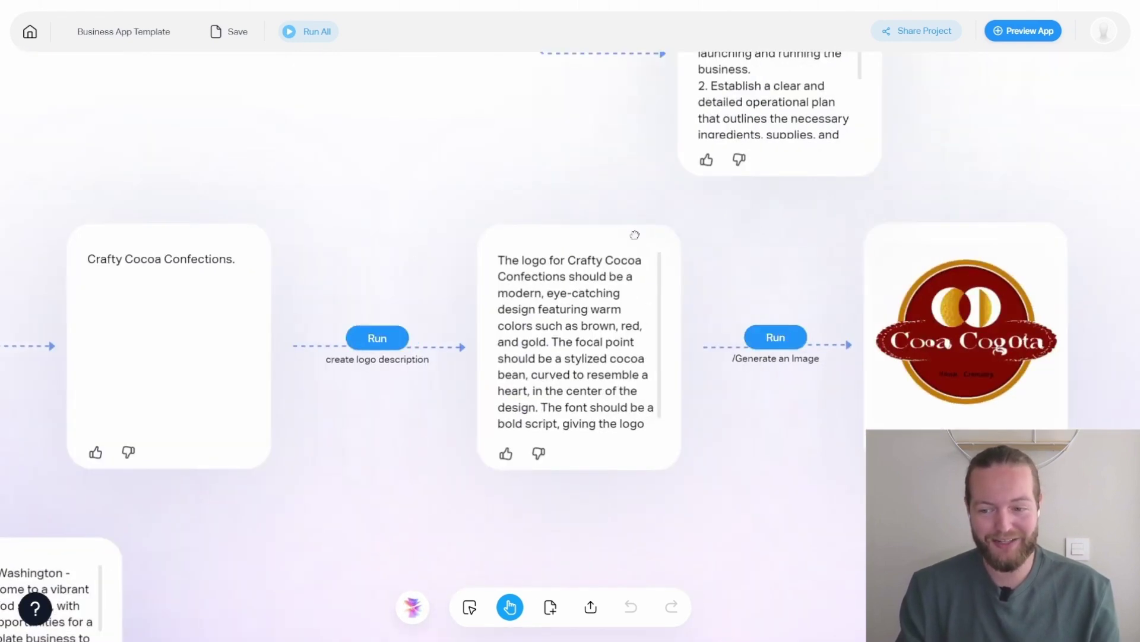
pyautogui.hscroll(-15, 728, 287)
pyautogui.scroll(3, 728, 287)
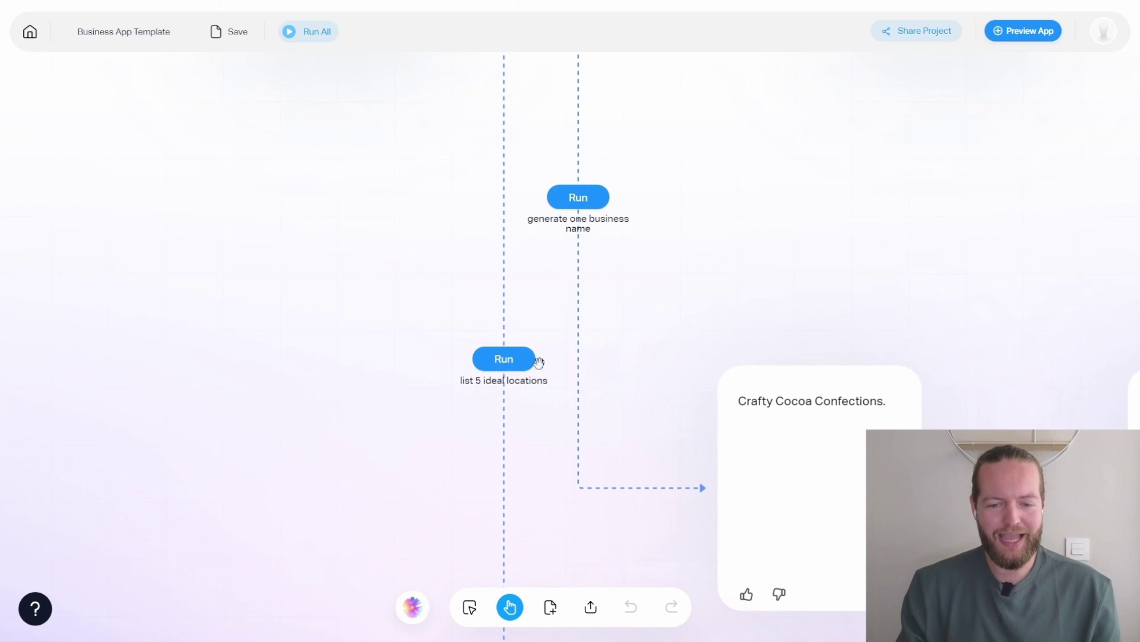
pyautogui.scroll(-7, 557, 452)
pyautogui.hscroll(2, 557, 453)
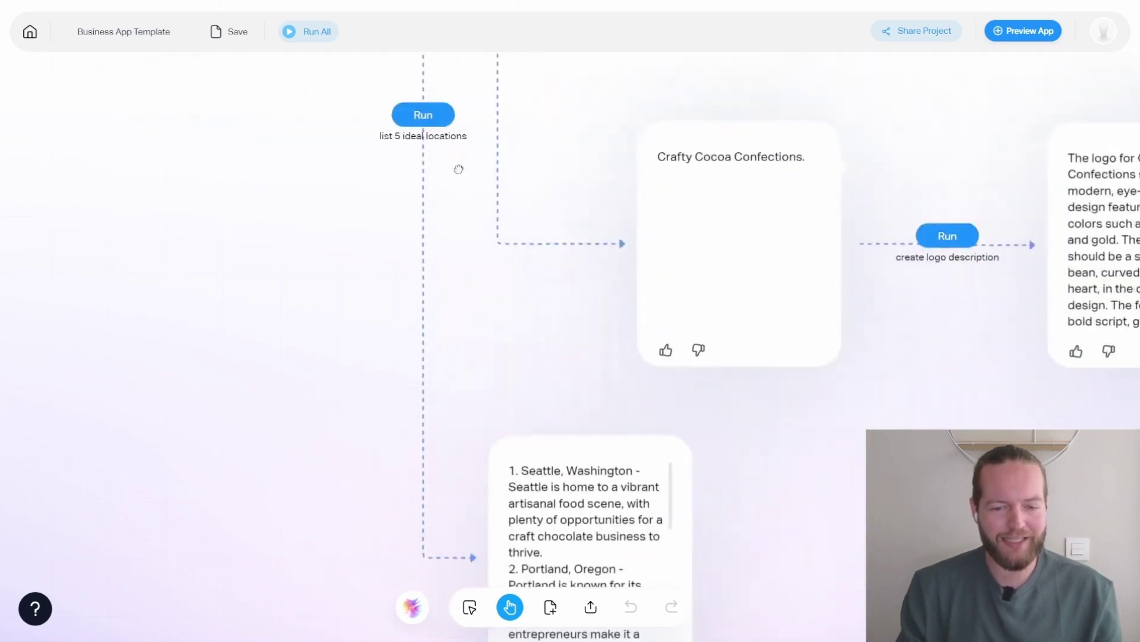
pyautogui.scroll(-4, 689, 400)
pyautogui.scroll(-2, 595, 333)
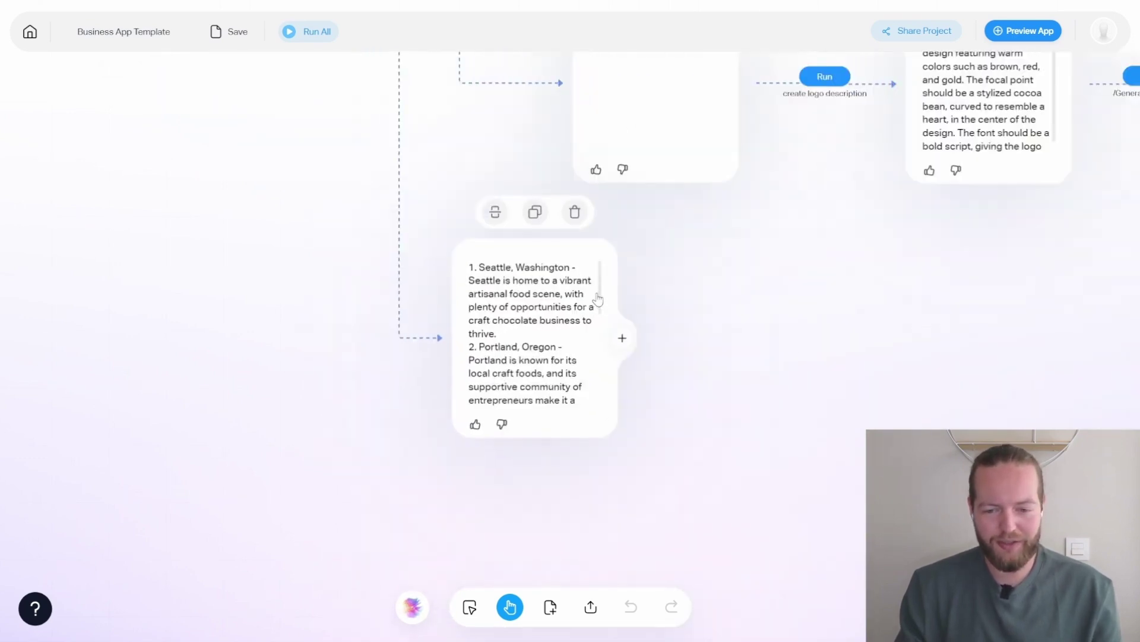
pyautogui.scroll(-4, 600, 315)
pyautogui.moveTo(601, 318); pyautogui.dragTo(604, 396)
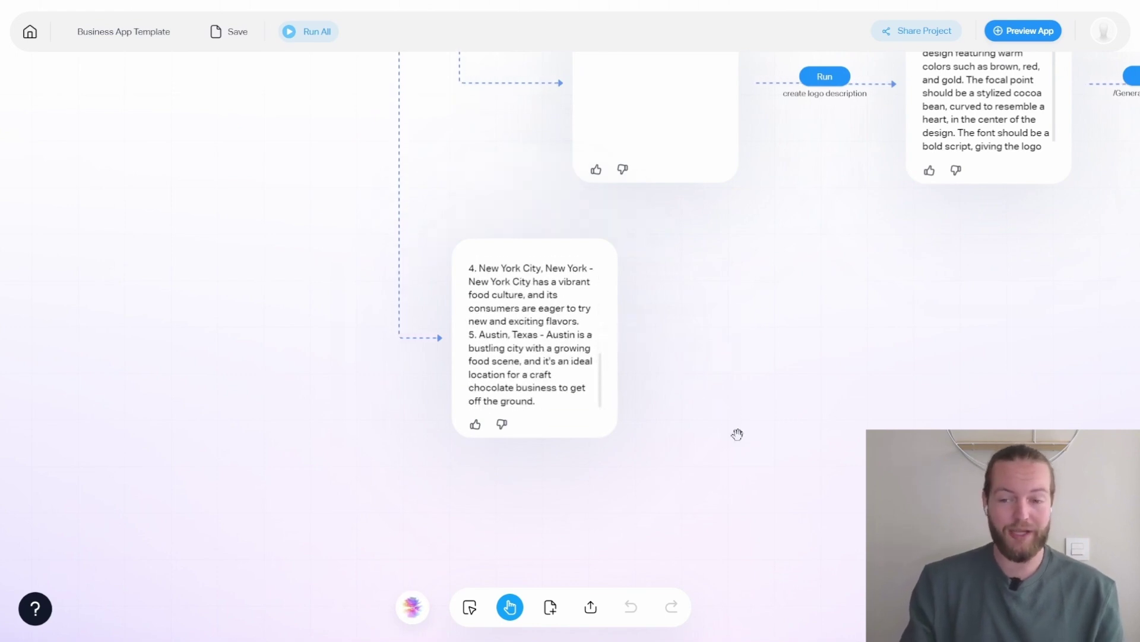
pyautogui.hscroll(6, 814, 411)
pyautogui.scroll(3, 814, 410)
# - Run the published business app for a robotics and AI company and read the generated plan
pyautogui.click(1024, 32)
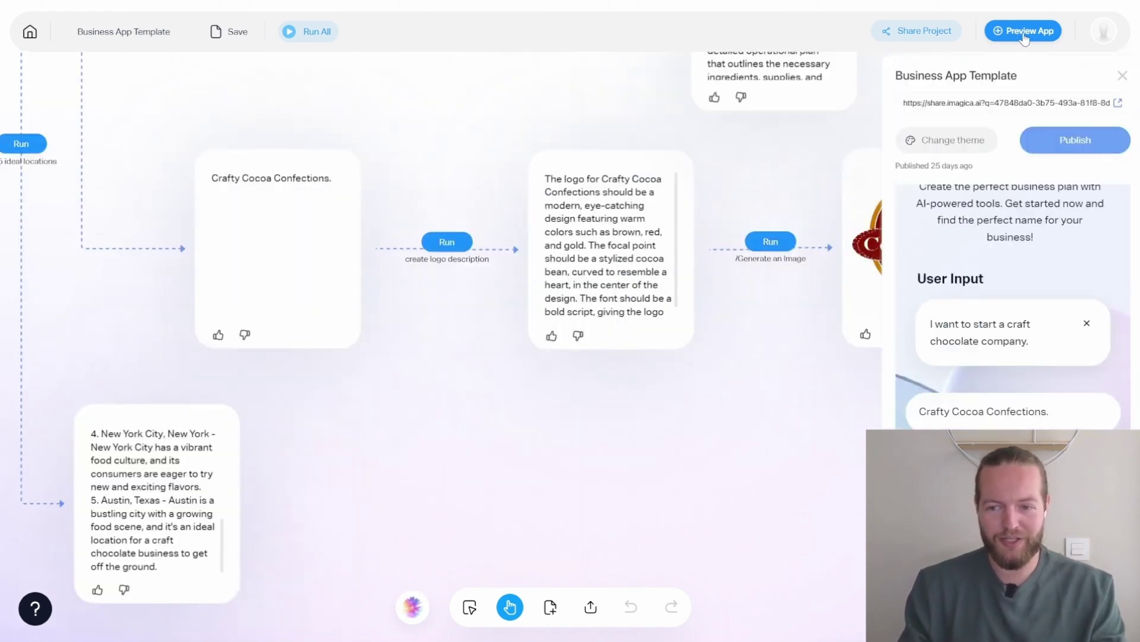
pyautogui.click(1118, 104)
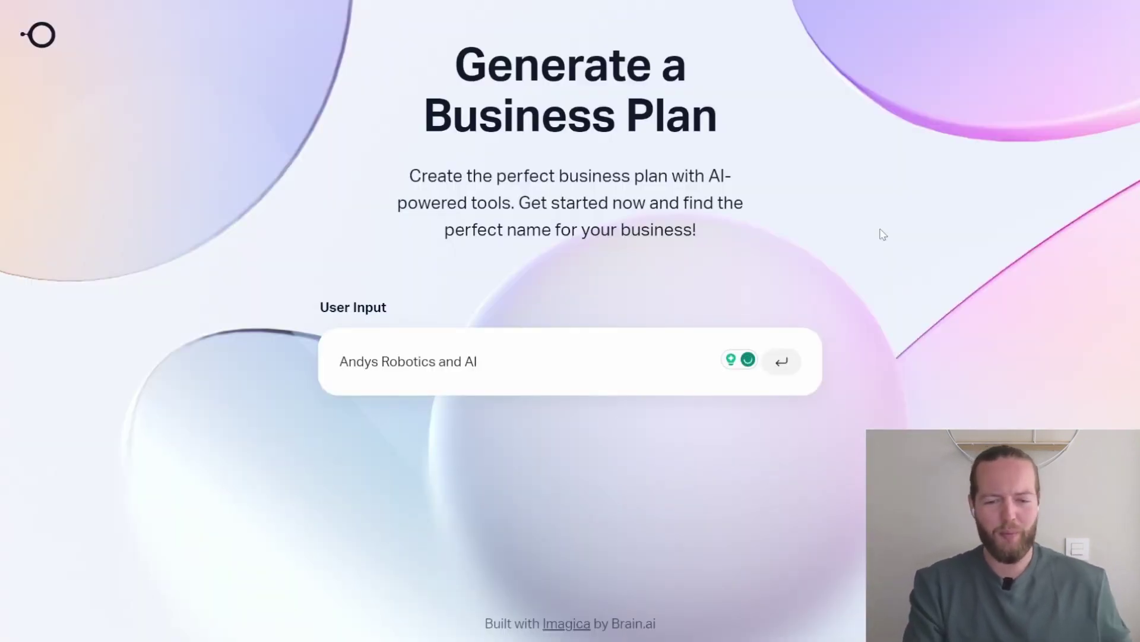
pyautogui.press('Return')
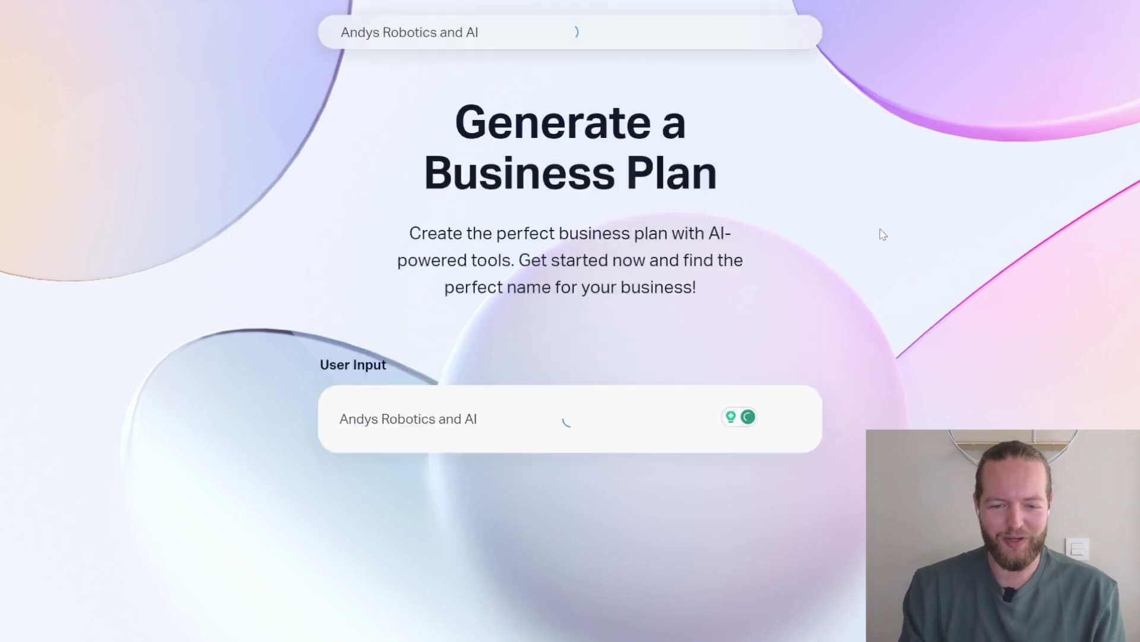
pyautogui.scroll(-5, 352, 196)
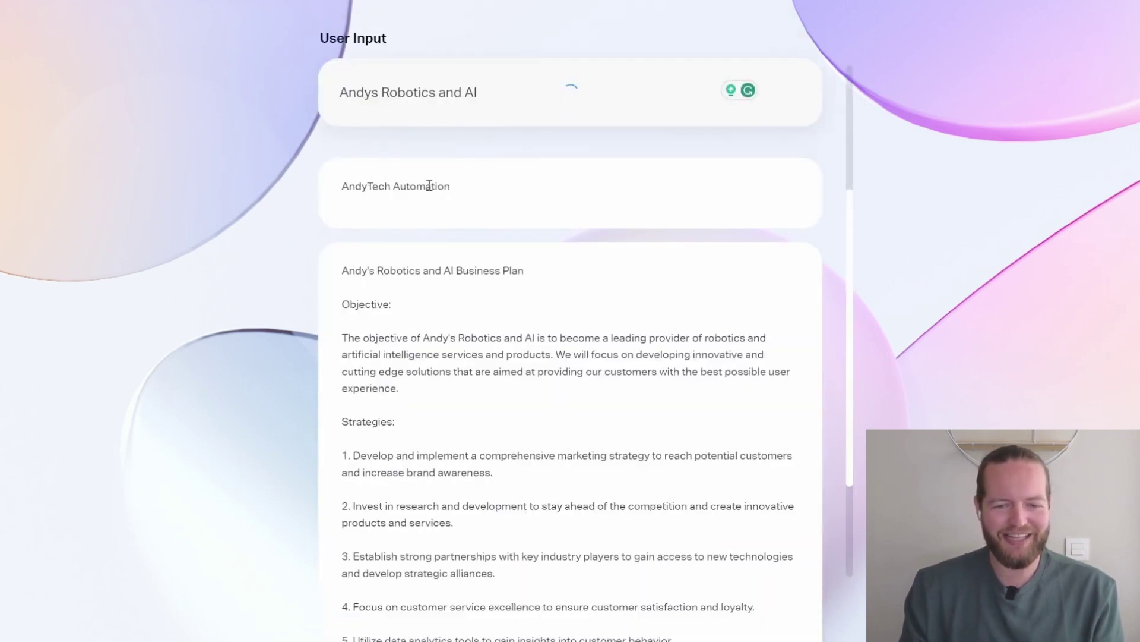
pyautogui.scroll(-10, 377, 252)
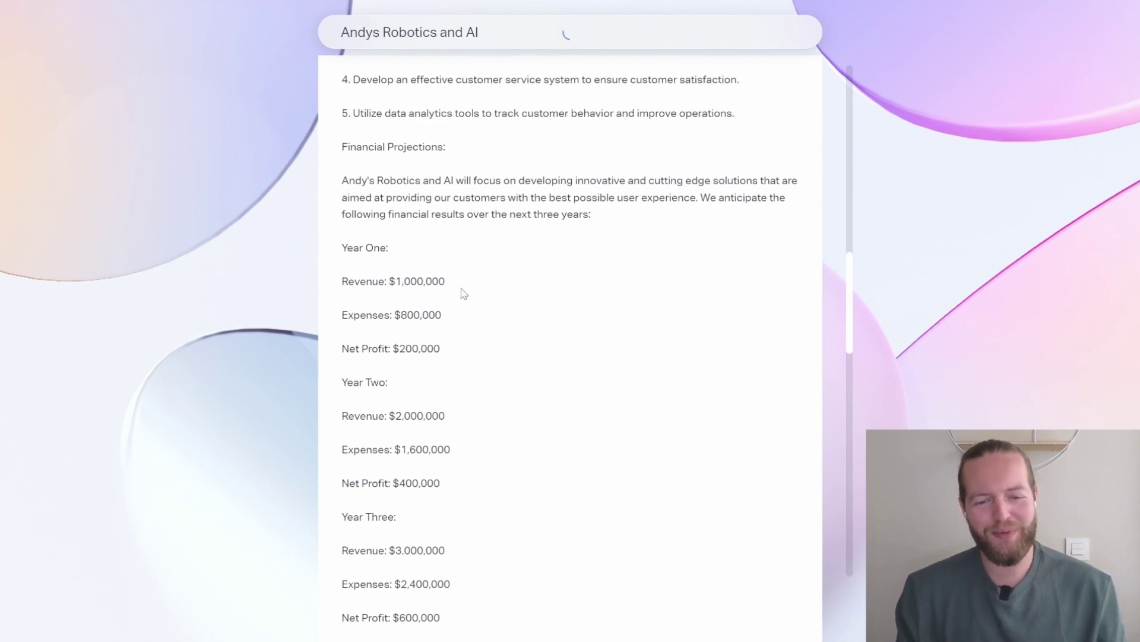
pyautogui.scroll(-1, 409, 295)
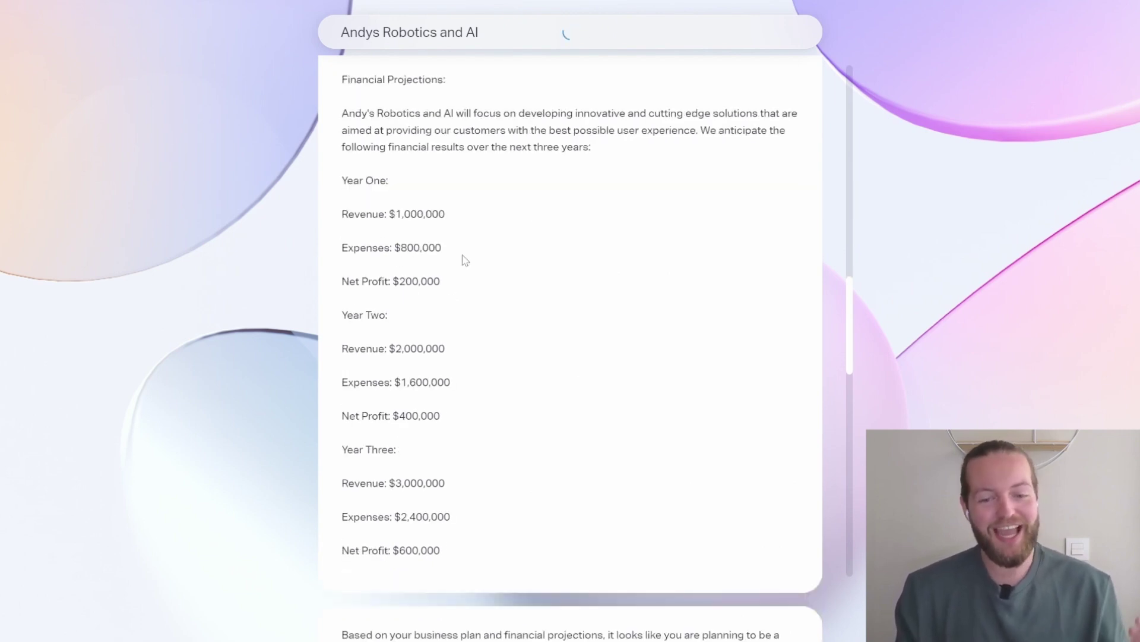
pyautogui.scroll(-10, 338, 194)
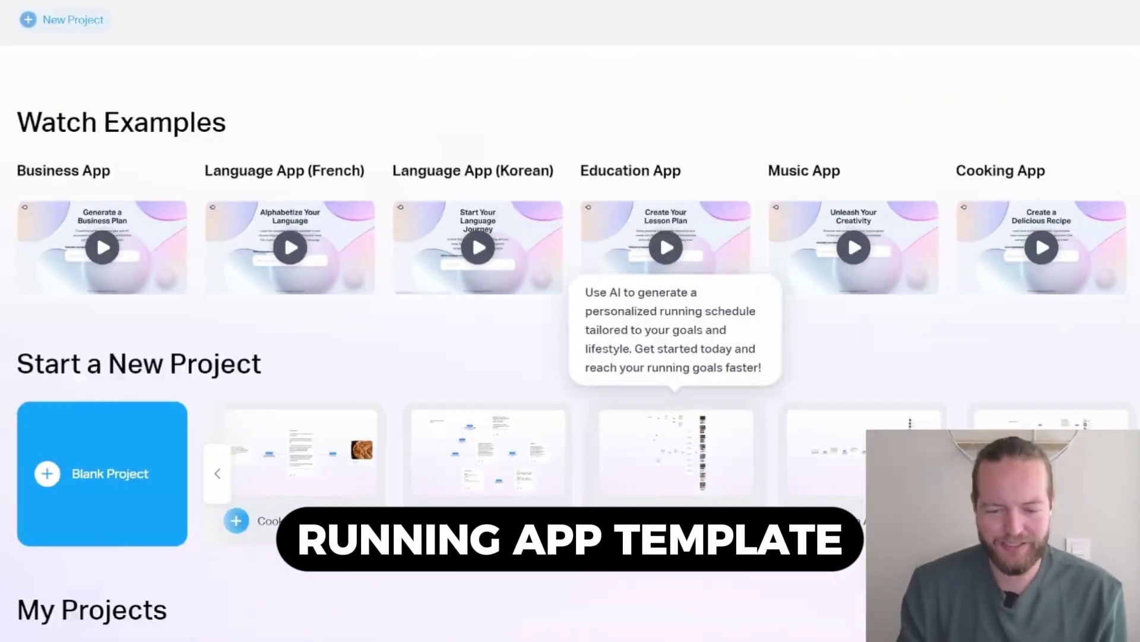
# - Open the Running App Template and look over its weekly running schedule output
pyautogui.click(695, 535)
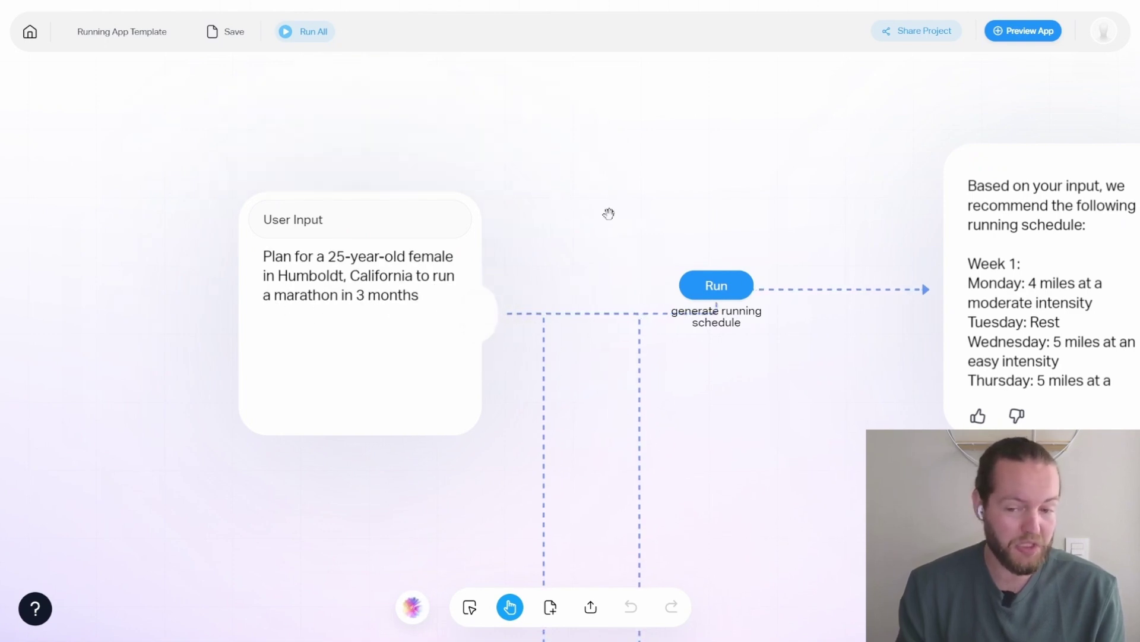
pyautogui.hscroll(5, 611, 301)
pyautogui.hscroll(8, 715, 434)
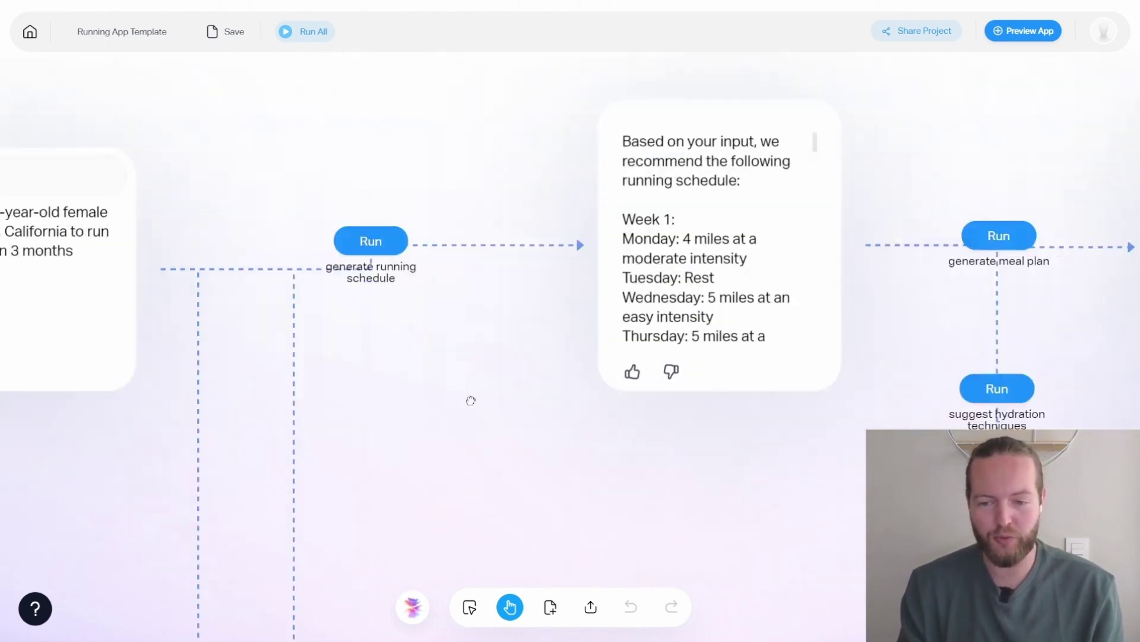
pyautogui.scroll(-3, 616, 245)
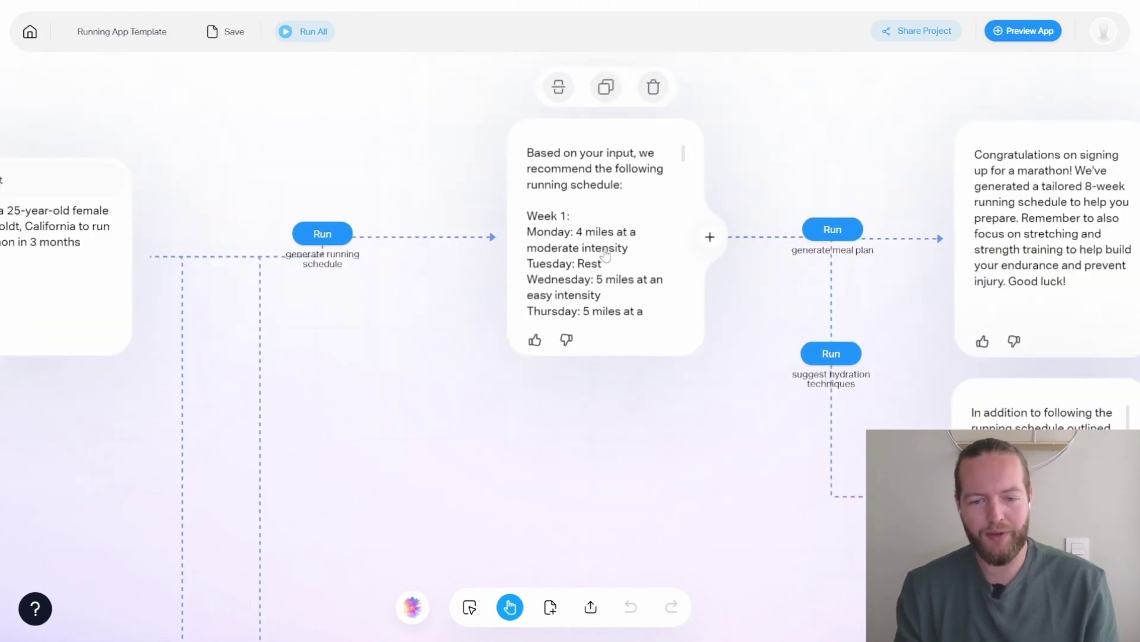
pyautogui.scroll(-6, 685, 167)
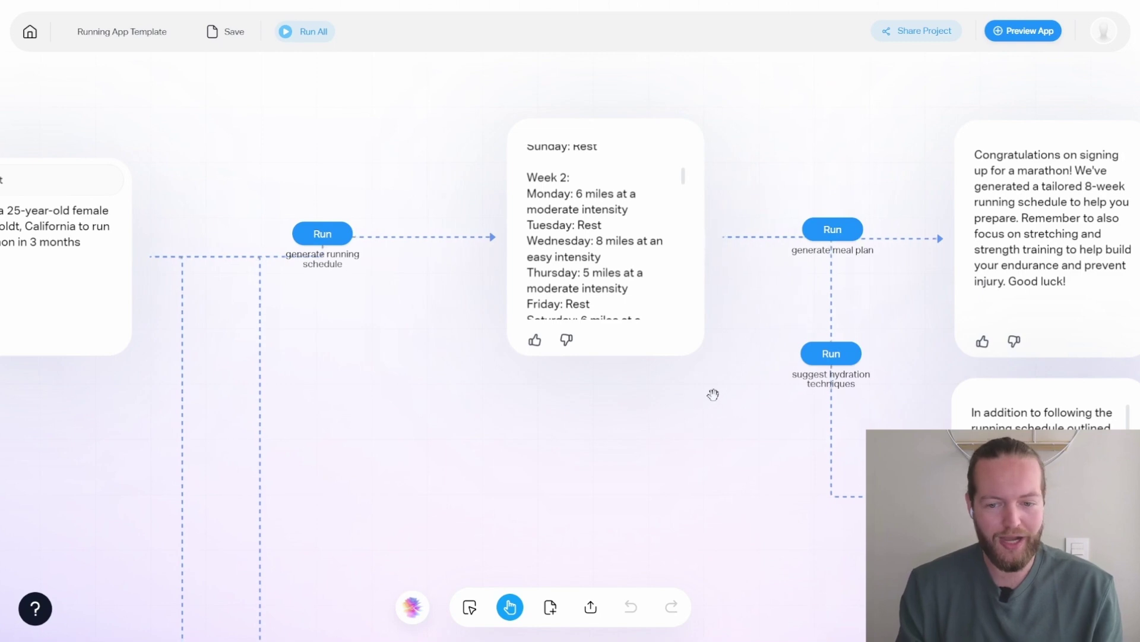
# - Bring the meal plan and hydration cards into view and nudge the congratulations card higher
pyautogui.moveTo(611, 395); pyautogui.dragTo(386, 392)
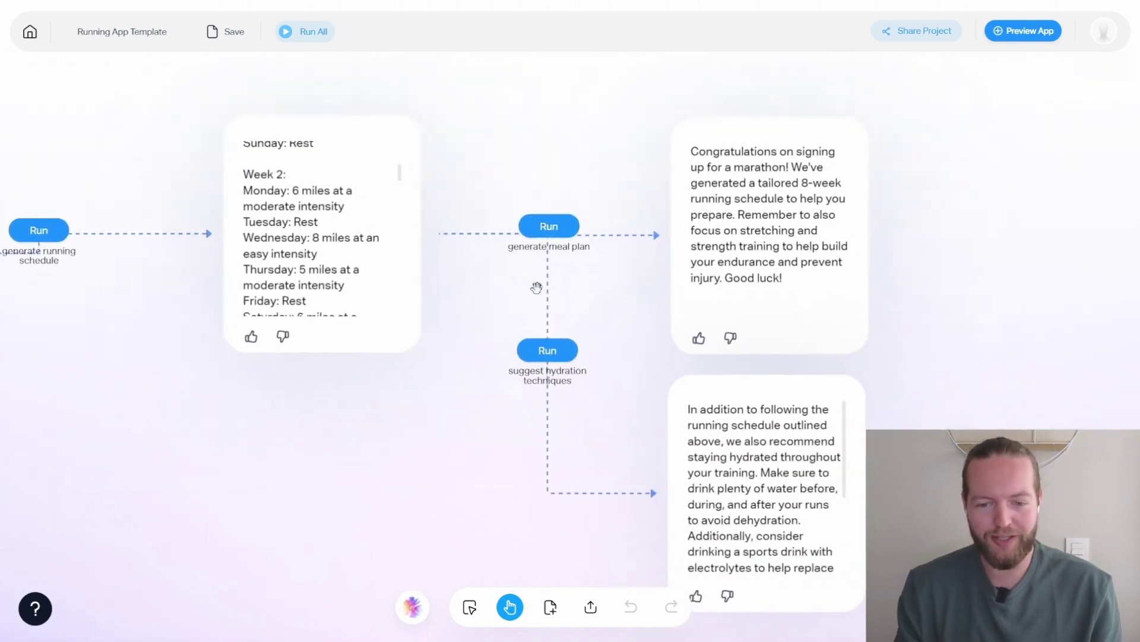
pyautogui.moveTo(754, 247)
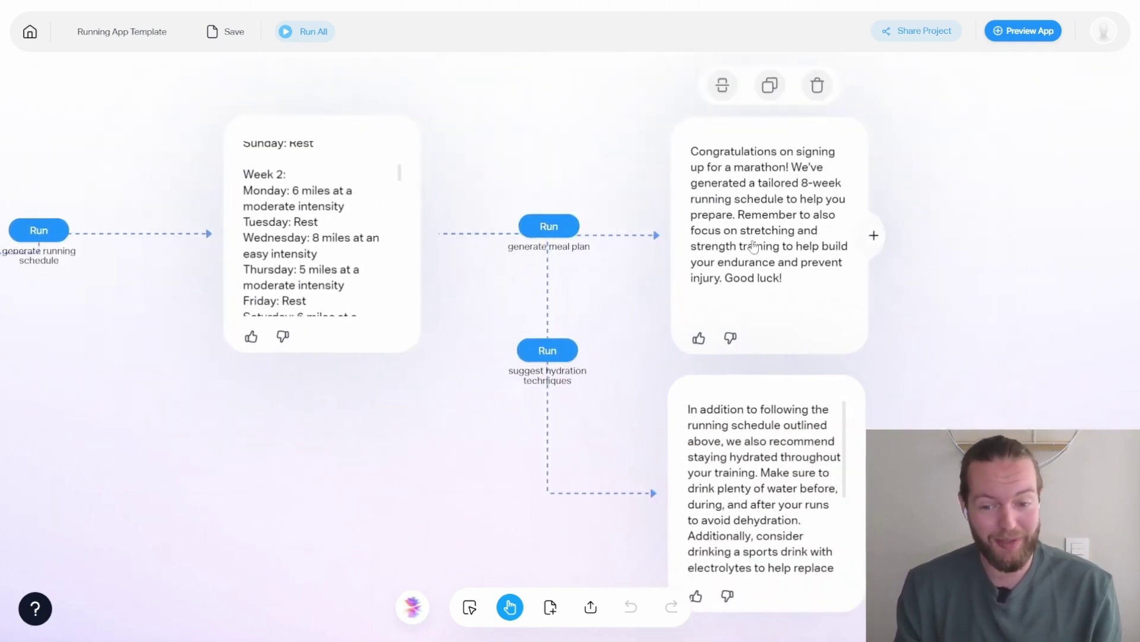
pyautogui.moveTo(794, 261); pyautogui.dragTo(790, 241)
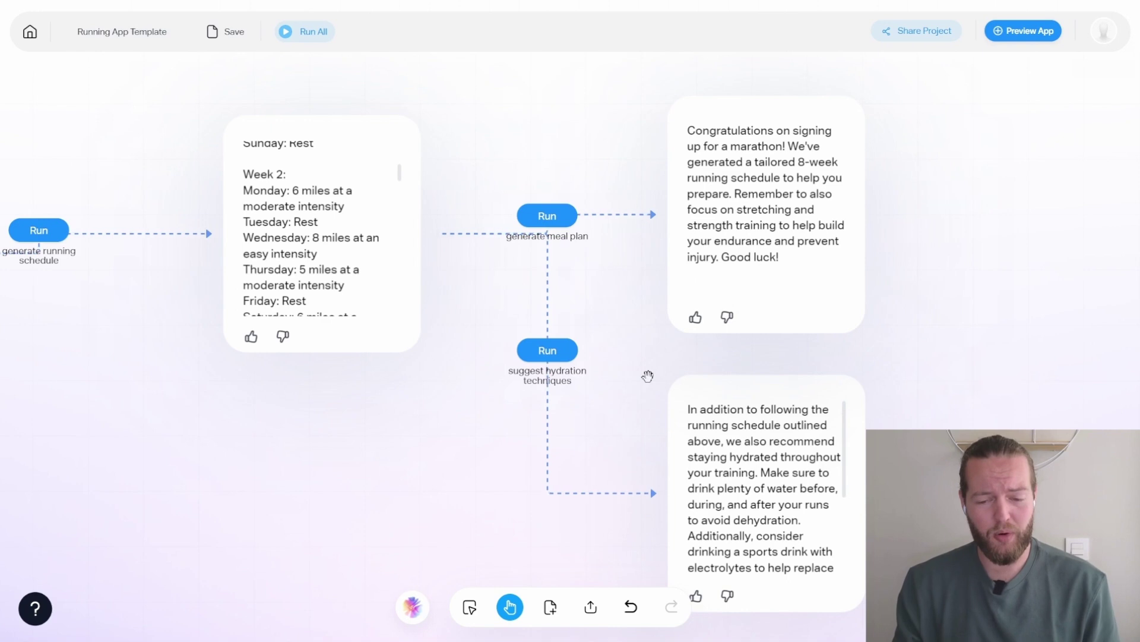
pyautogui.moveTo(647, 376); pyautogui.dragTo(575, 320)
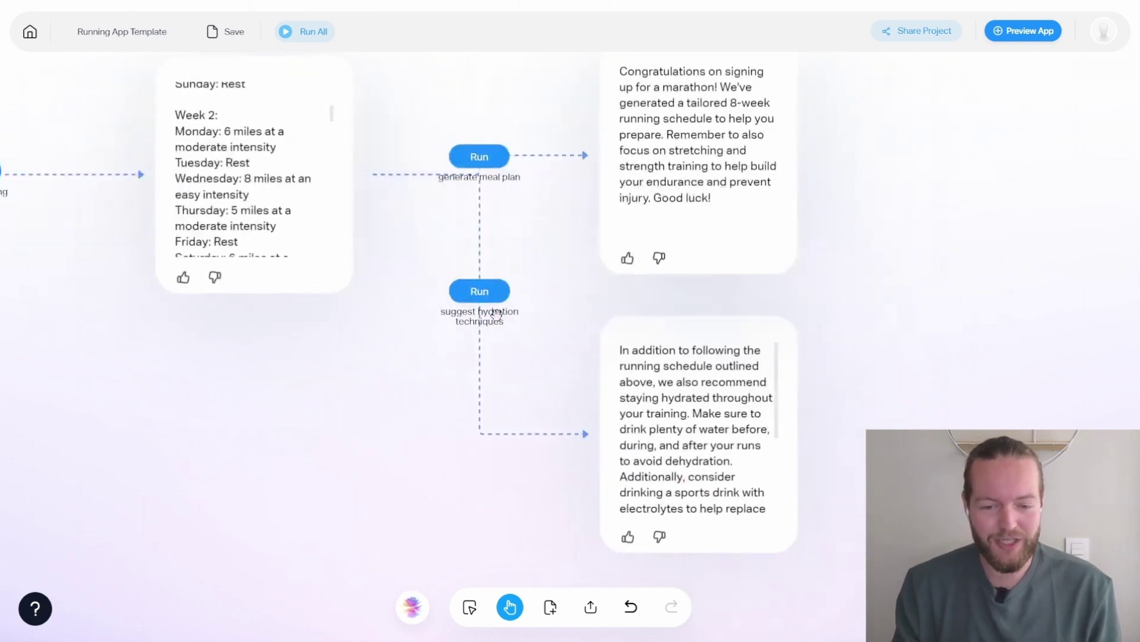
pyautogui.moveTo(684, 425)
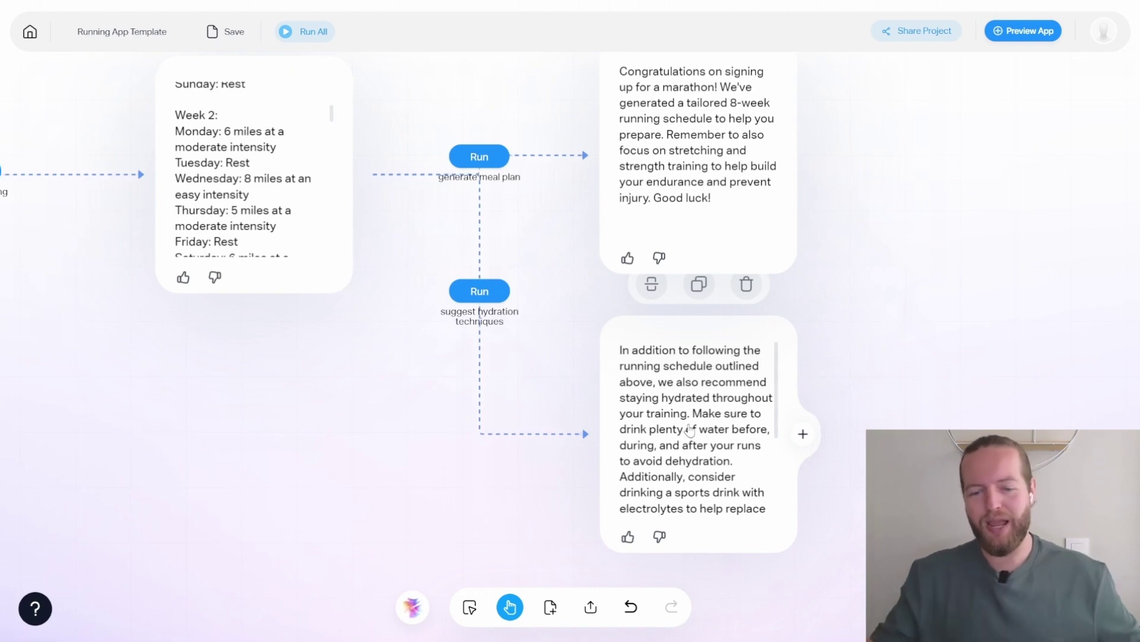
# - Scroll through the hydration advice card's text
pyautogui.scroll(-2, 782, 425)
pyautogui.scroll(-3, 782, 425)
pyautogui.hscroll(-5, 504, 408)
pyautogui.scroll(1, 504, 408)
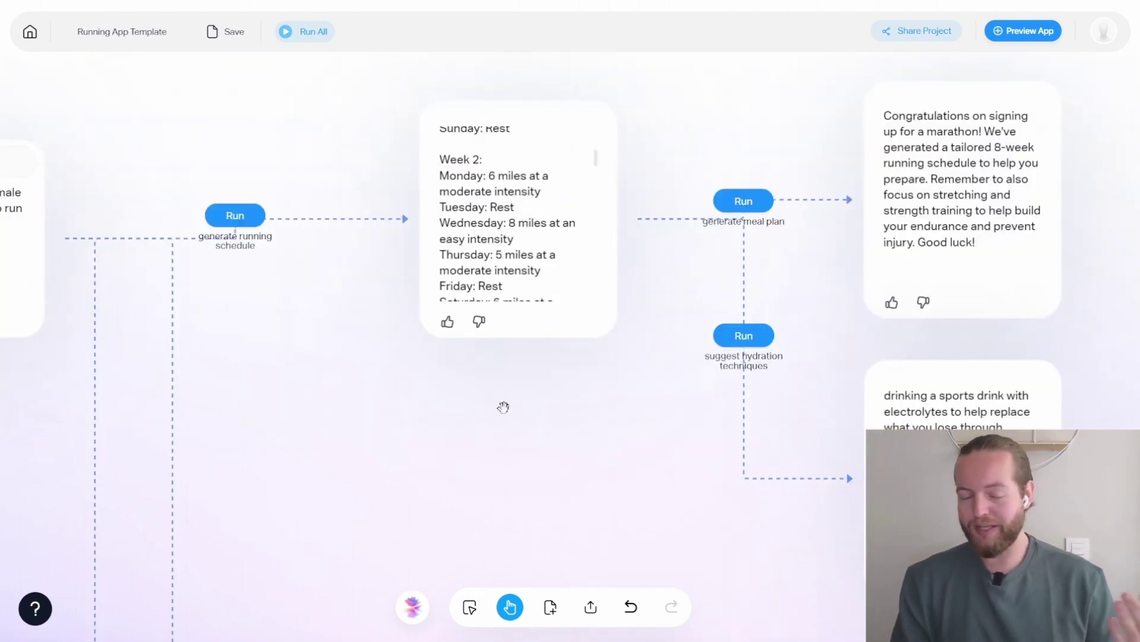
pyautogui.hscroll(1, 446, 461)
pyautogui.scroll(-2, 506, 438)
pyautogui.hscroll(-6, 711, 397)
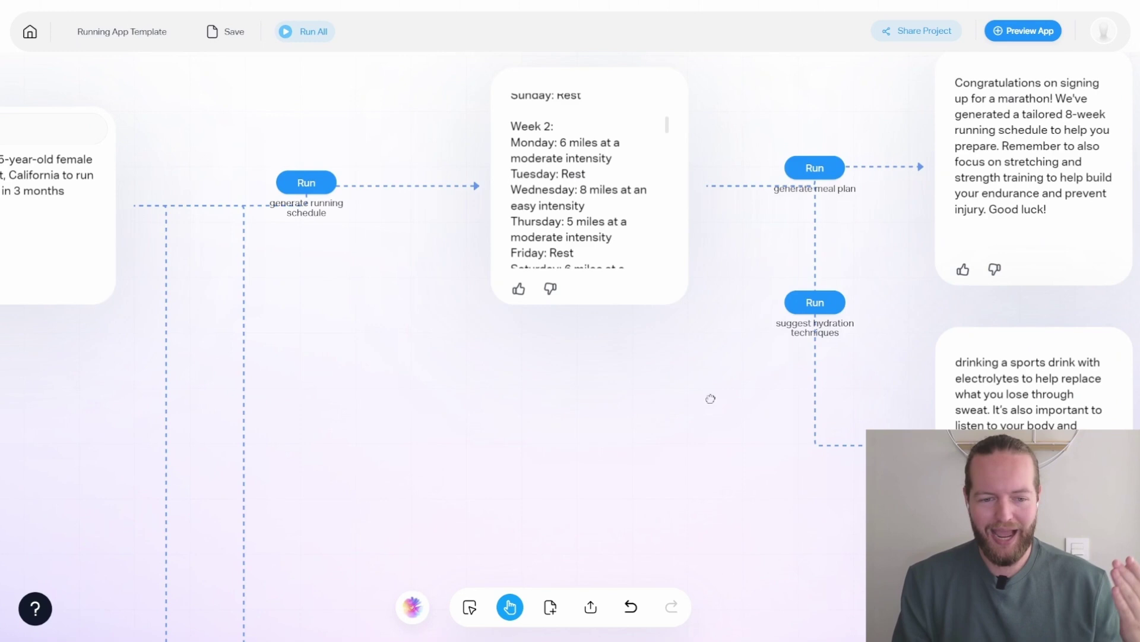
# - Scroll along the Running template canvas to inspect its output cards
pyautogui.scroll(-4, 552, 326)
pyautogui.hscroll(-1, 553, 326)
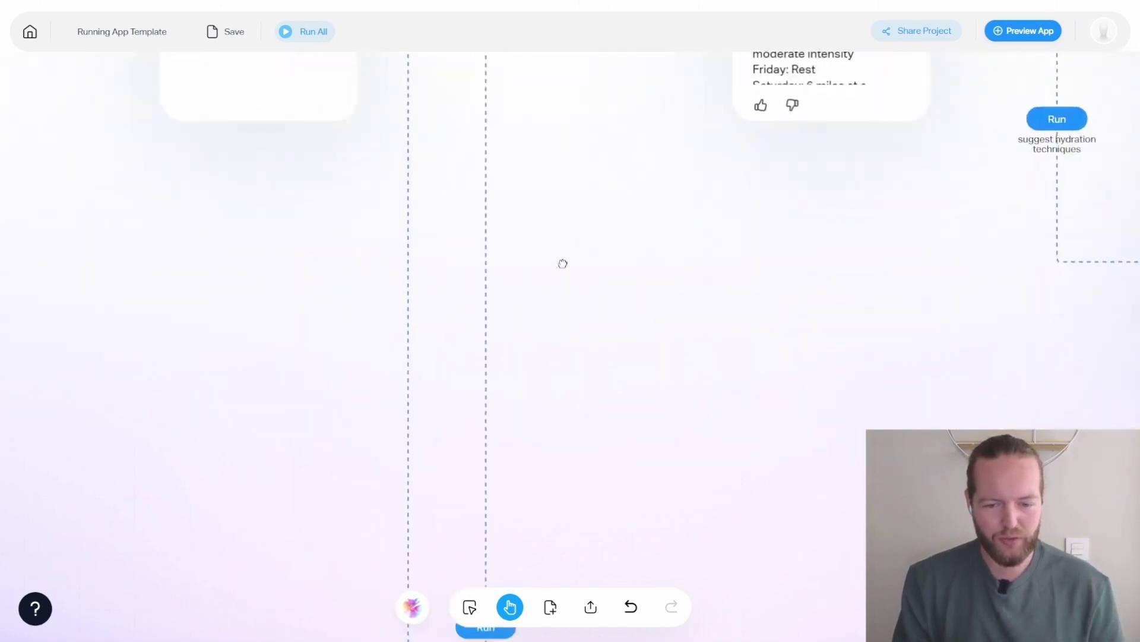
pyautogui.scroll(-4, 563, 492)
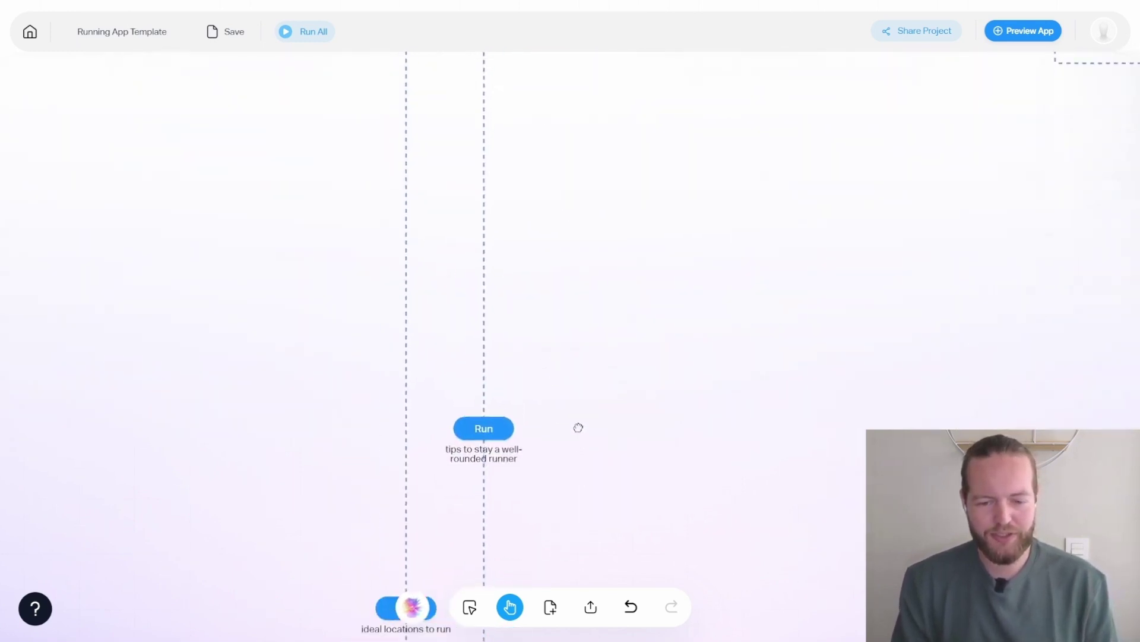
pyautogui.scroll(-2, 577, 387)
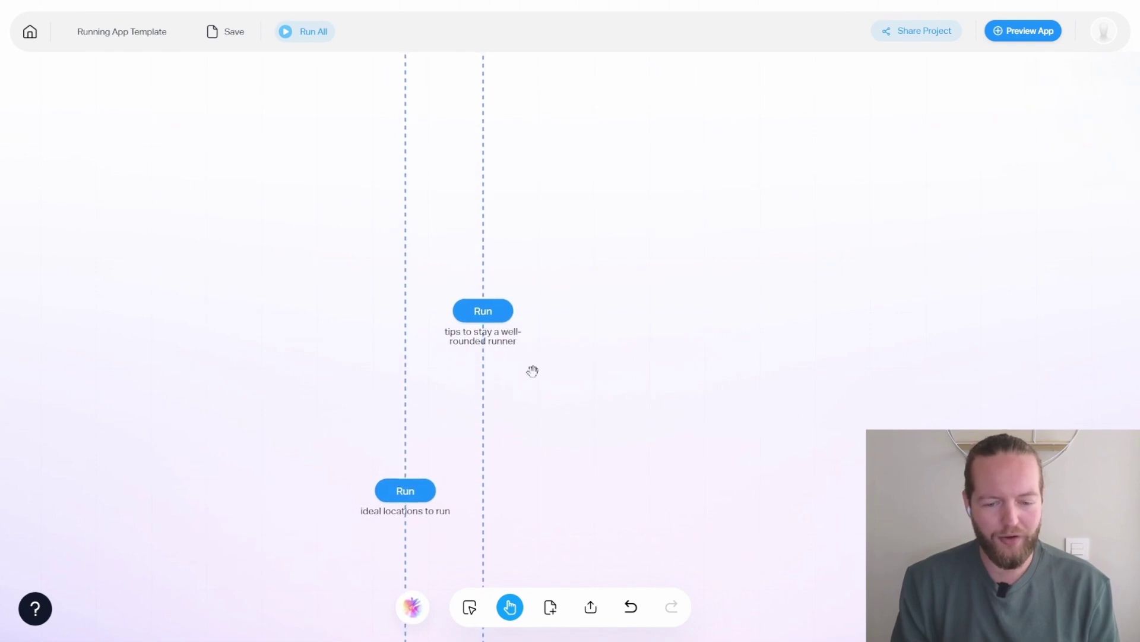
pyautogui.scroll(-3, 665, 360)
pyautogui.hscroll(-1, 665, 359)
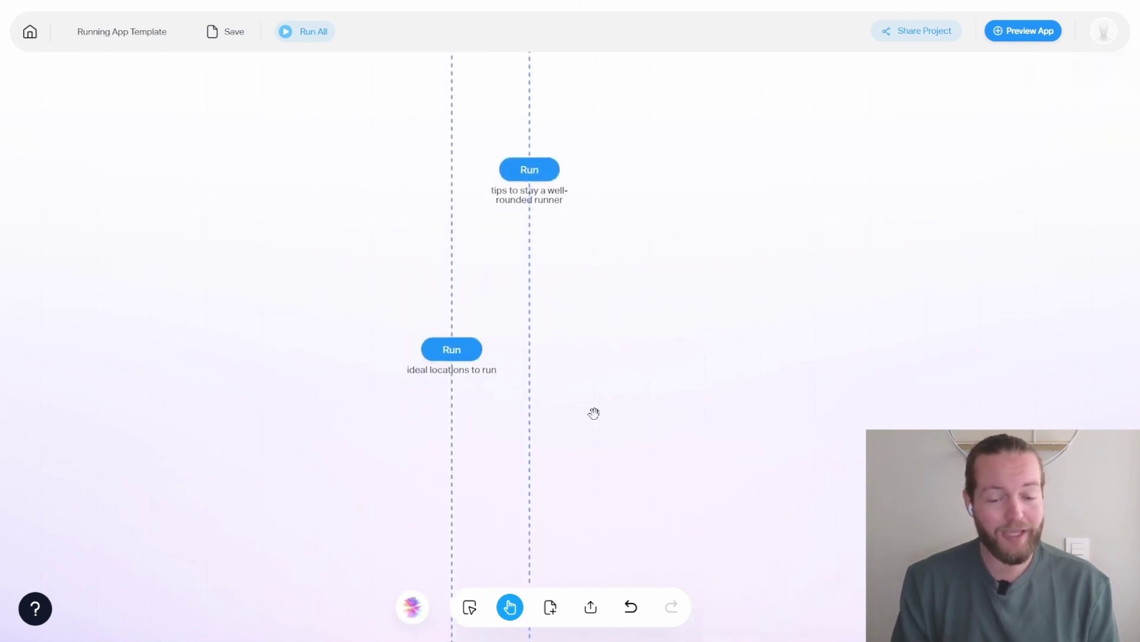
pyautogui.scroll(-8, 692, 436)
pyautogui.hscroll(3, 693, 436)
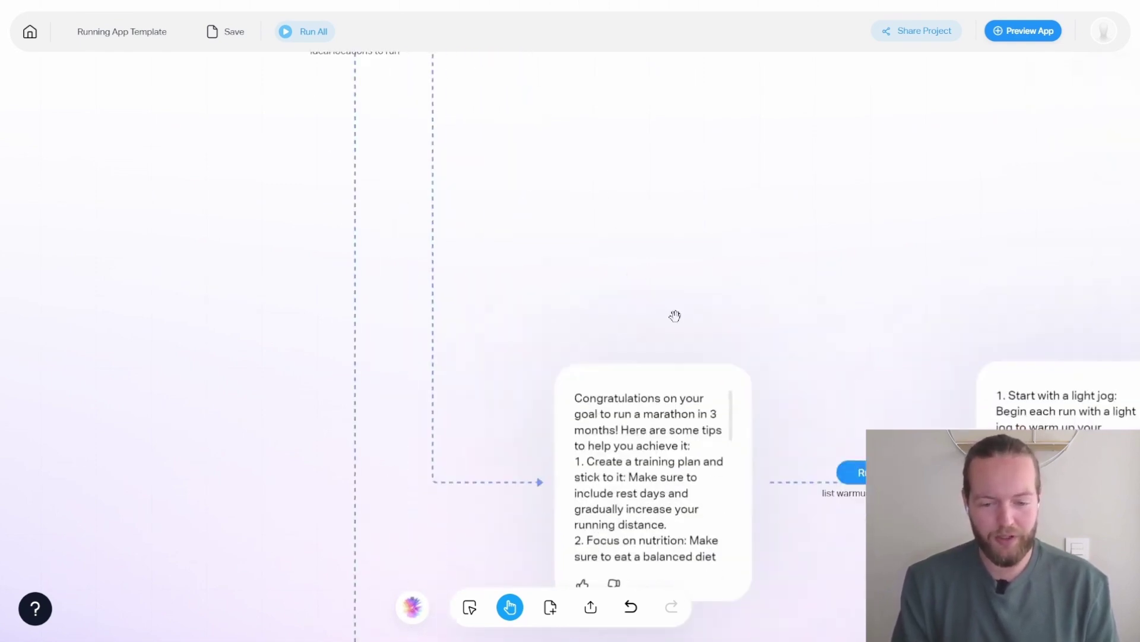
pyautogui.scroll(-1, 750, 272)
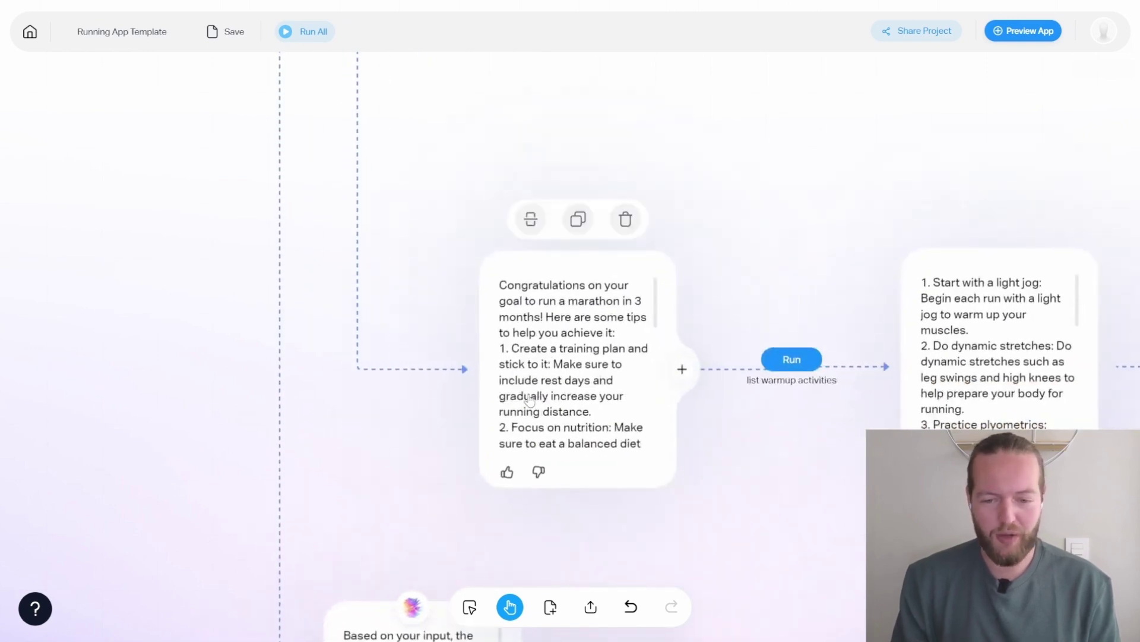
pyautogui.hscroll(5, 589, 452)
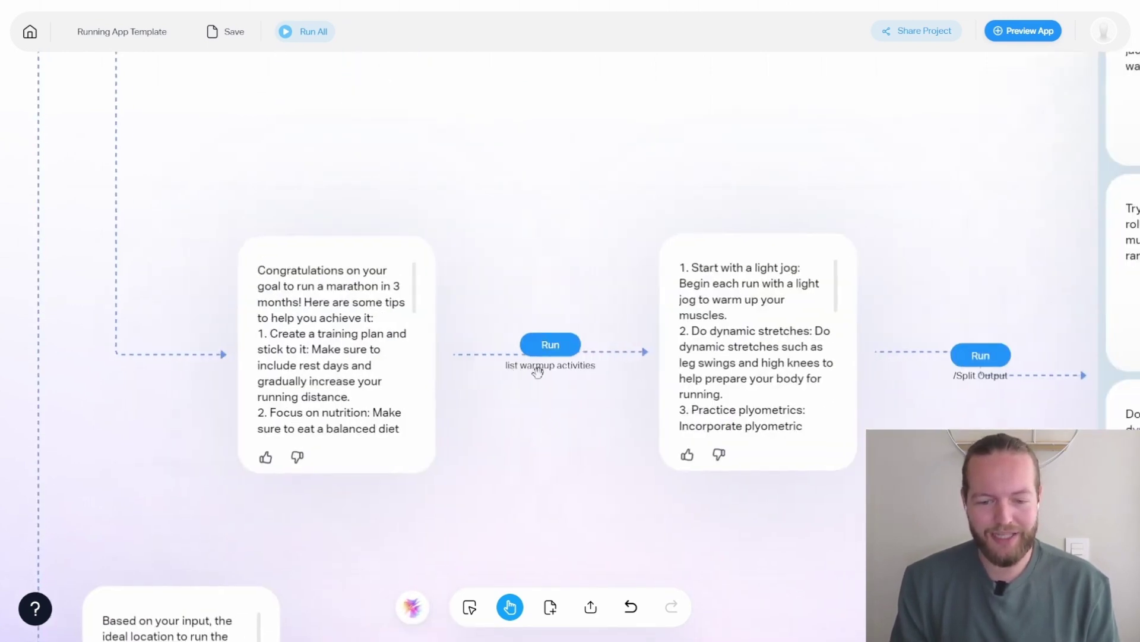
pyautogui.scroll(-2, 812, 294)
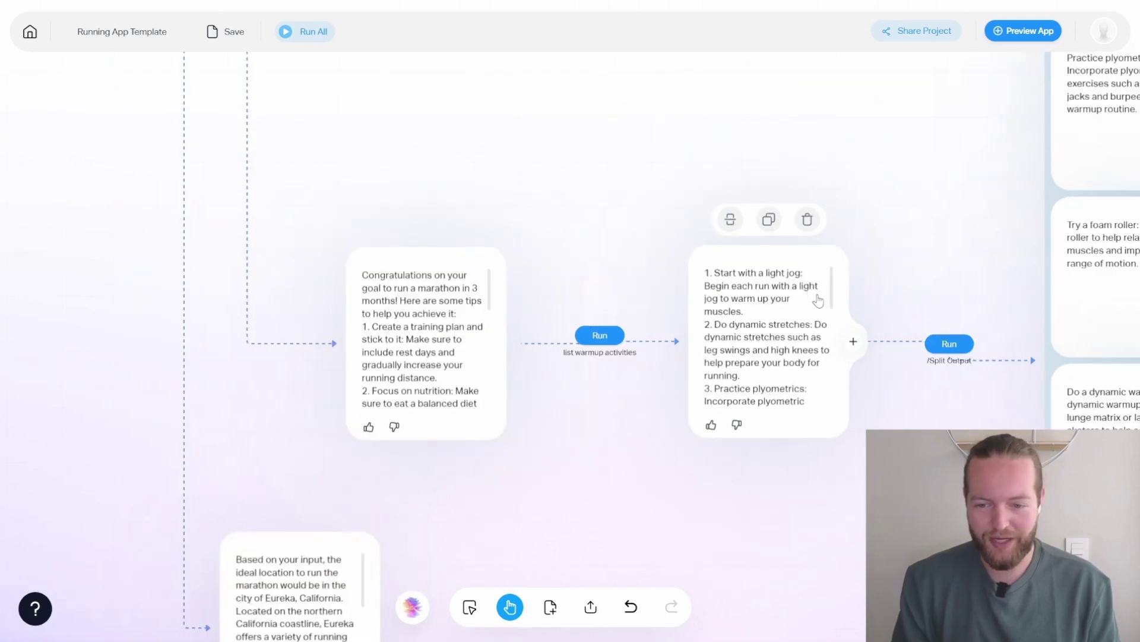
pyautogui.scroll(2, 817, 300)
pyautogui.hscroll(6, 601, 309)
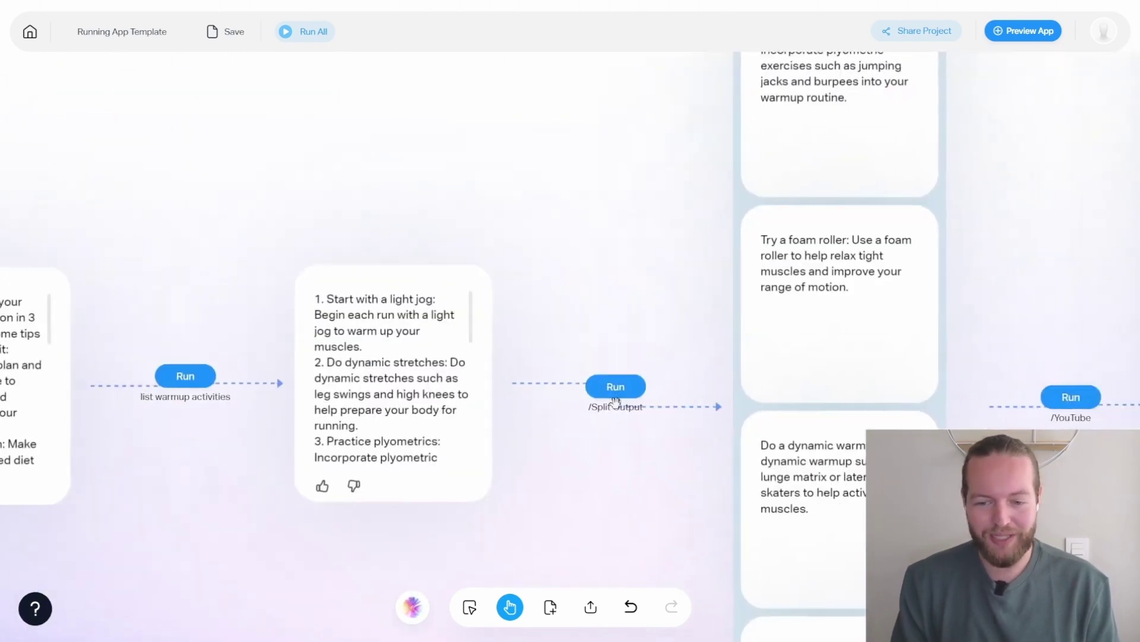
pyautogui.hscroll(4, 680, 315)
pyautogui.scroll(3, 830, 170)
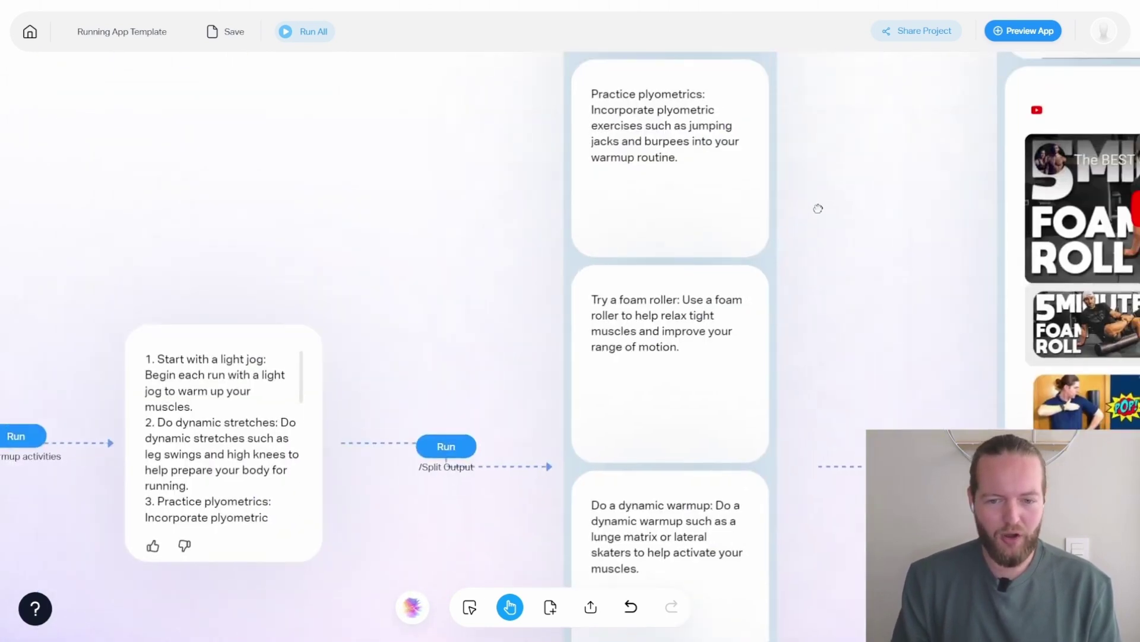
# - Bring the warmup tips and their foam roller video results into view
pyautogui.moveTo(804, 312); pyautogui.dragTo(796, 608)
pyautogui.scroll(-10, 642, 353)
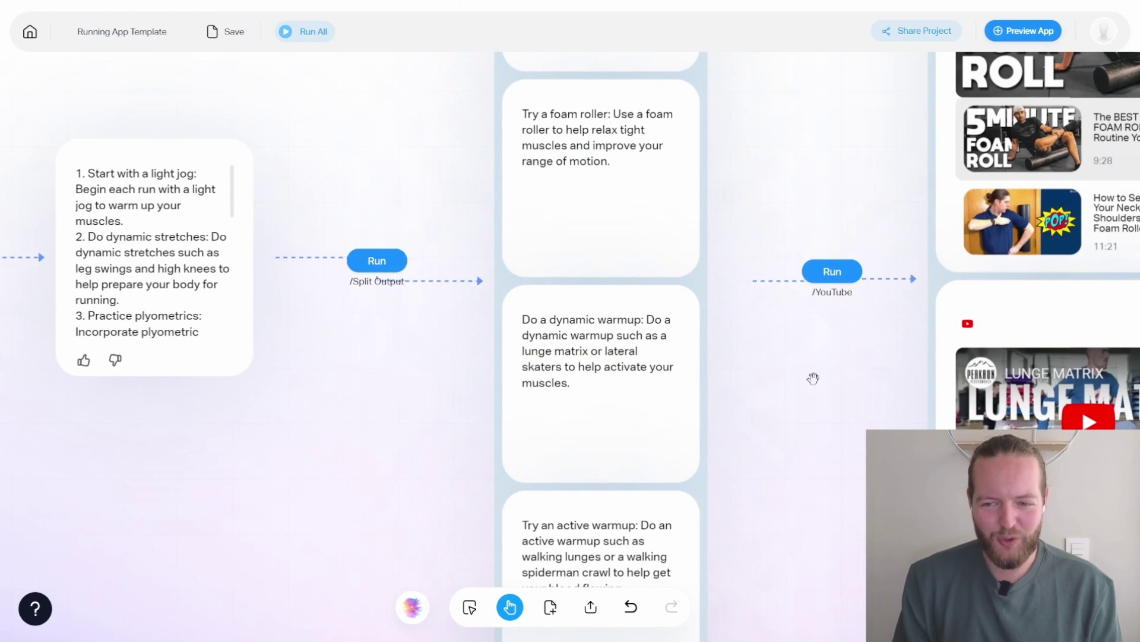
pyautogui.moveTo(813, 378); pyautogui.dragTo(558, 443)
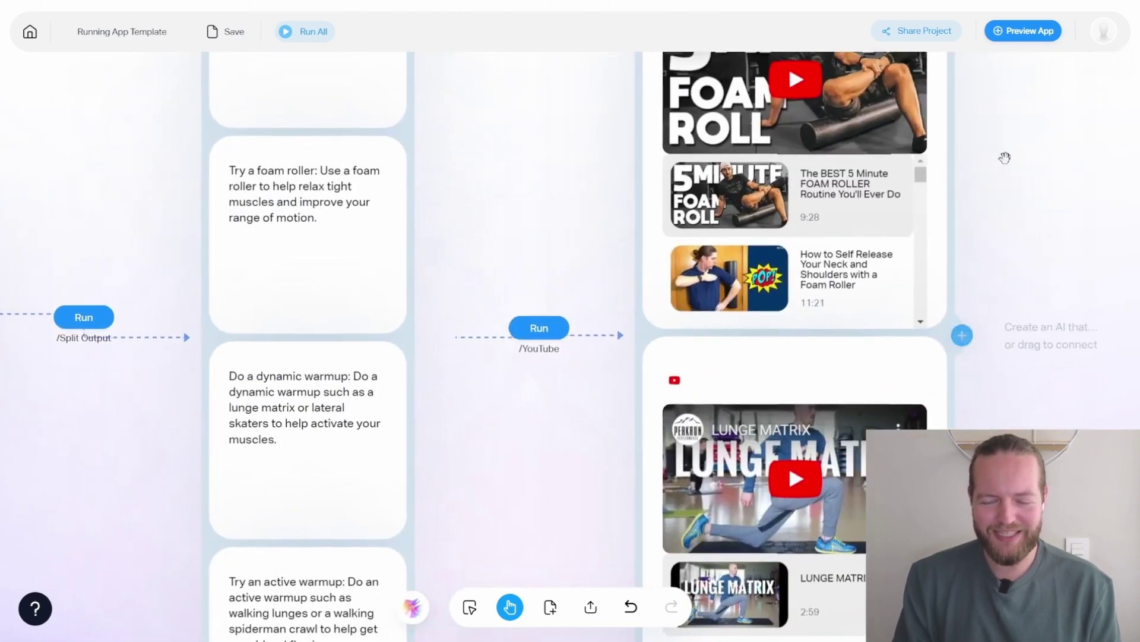
pyautogui.scroll(2, 962, 233)
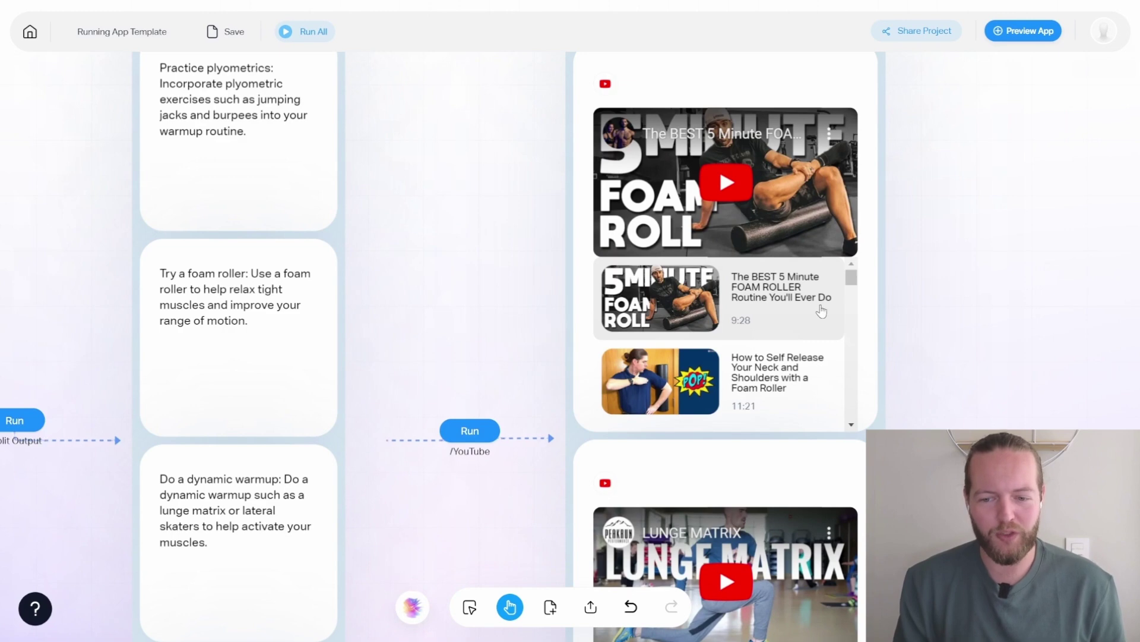
pyautogui.scroll(5, 938, 242)
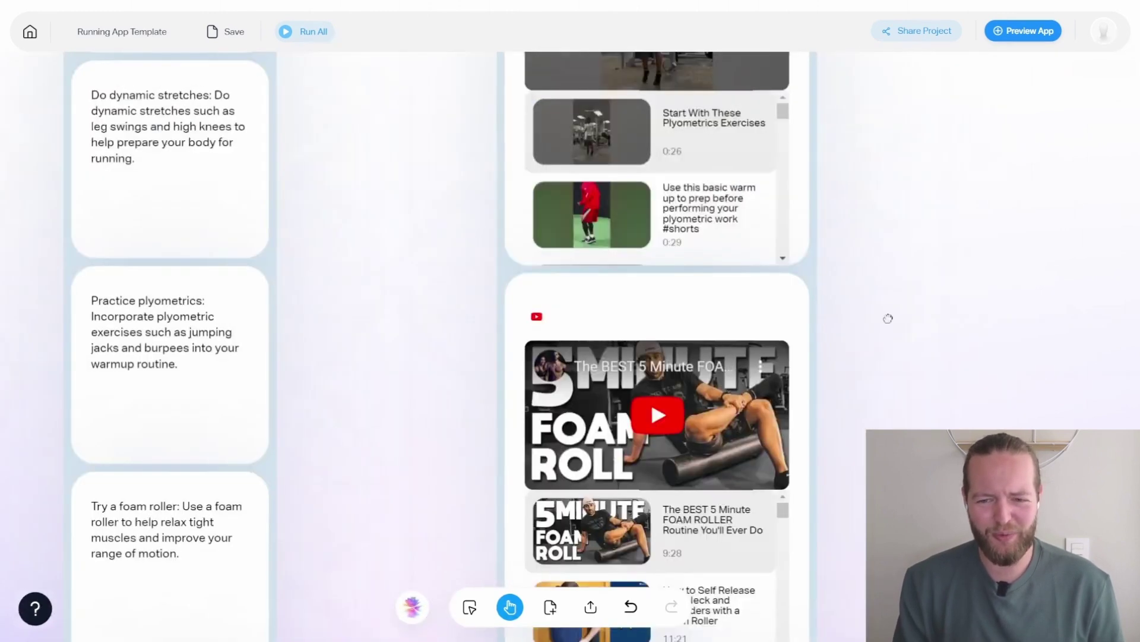
pyautogui.scroll(3, 898, 337)
pyautogui.scroll(-5, 804, 326)
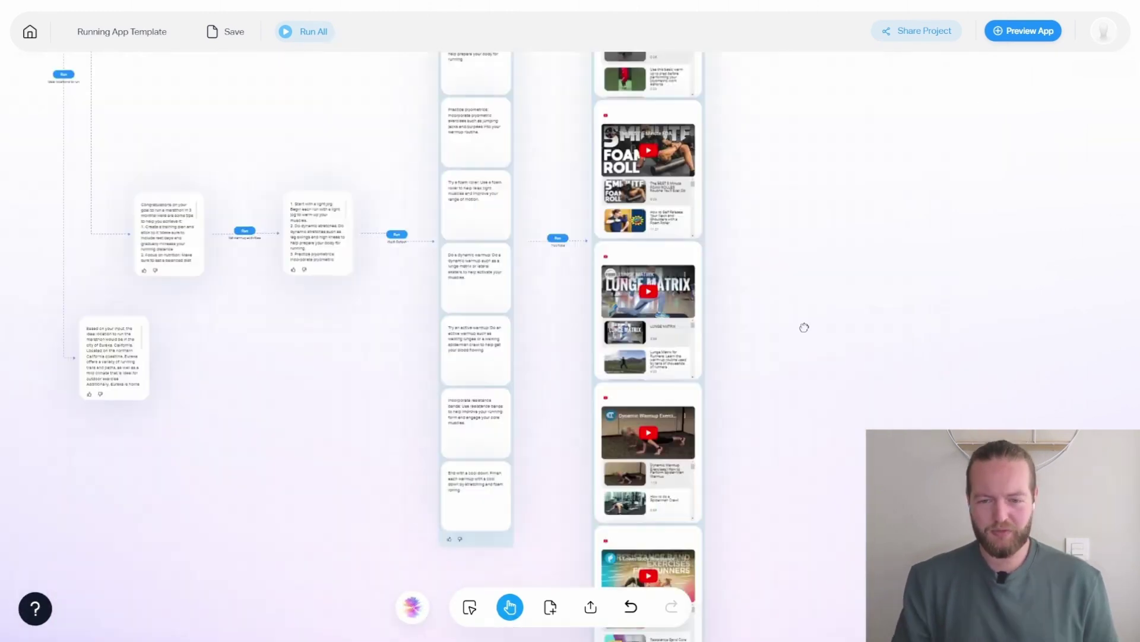
# - Reposition the view to an overview of the whole running flow
pyautogui.moveTo(813, 311); pyautogui.dragTo(825, 190)
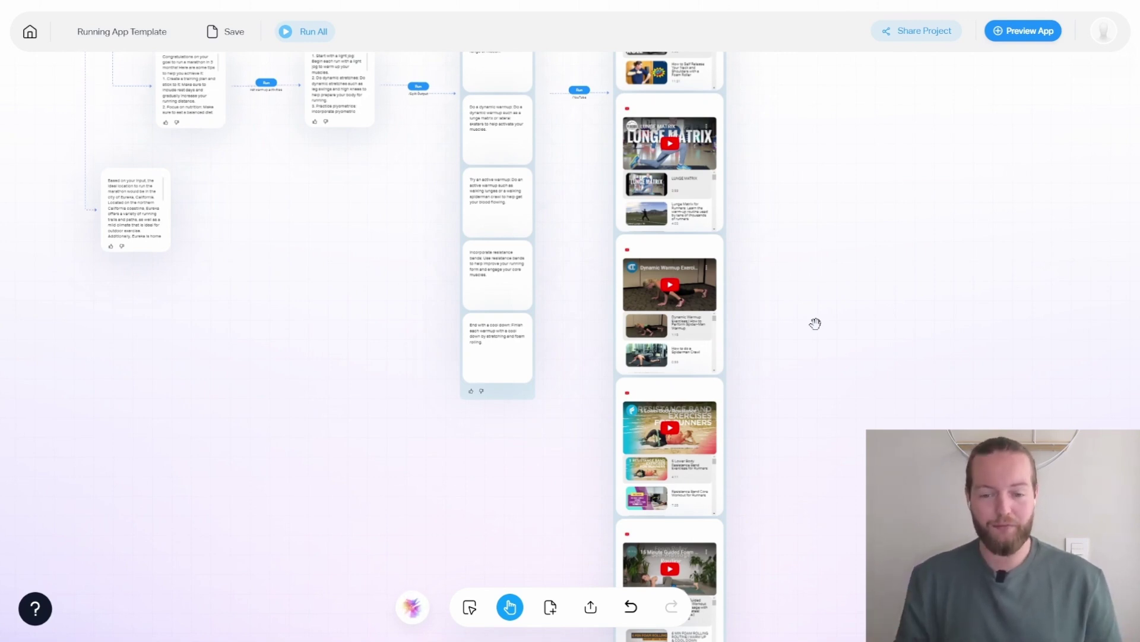
pyautogui.scroll(-2, 784, 440)
pyautogui.scroll(2, 808, 204)
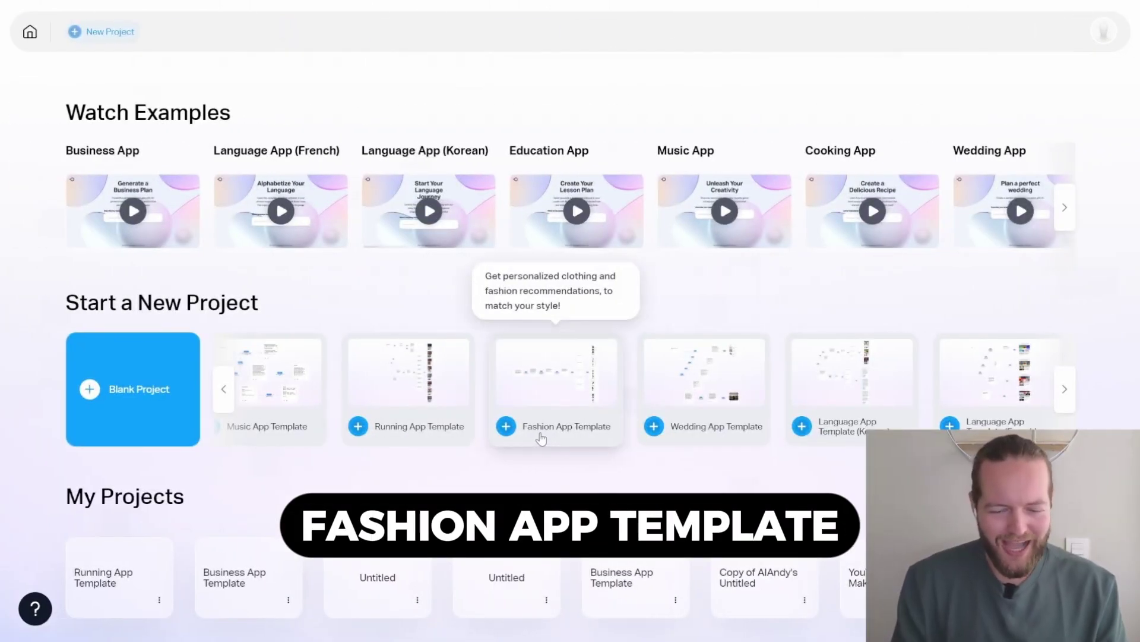
# - Open the Fashion App Template and pan to its five clothing articles list
pyautogui.click(540, 438)
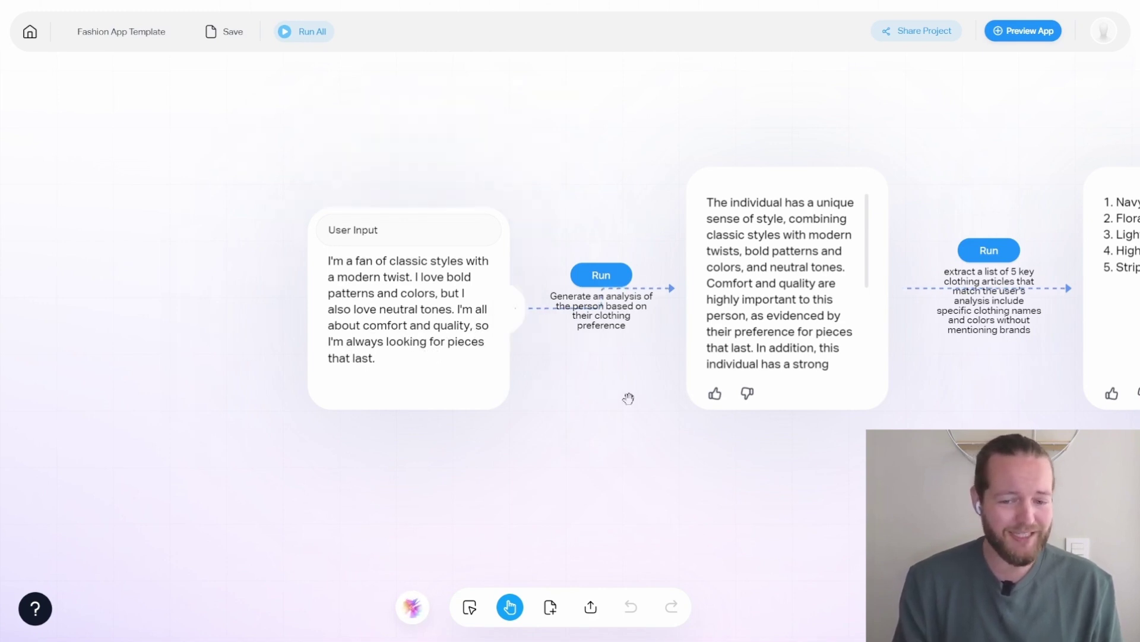
pyautogui.moveTo(626, 399); pyautogui.dragTo(377, 310)
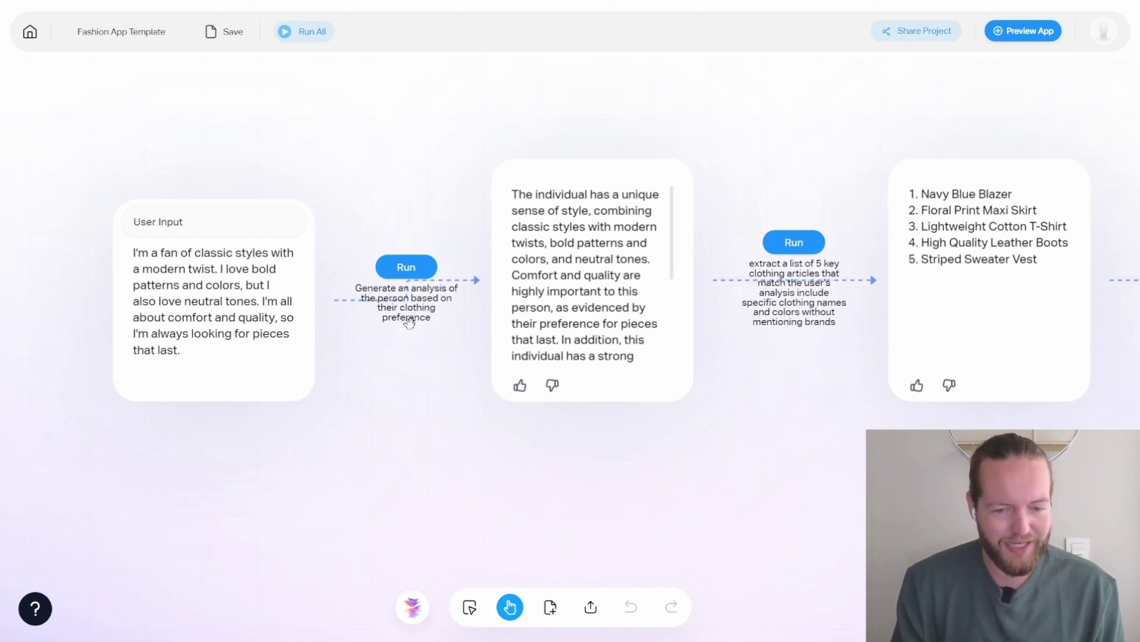
pyautogui.moveTo(376, 381); pyautogui.dragTo(182, 378)
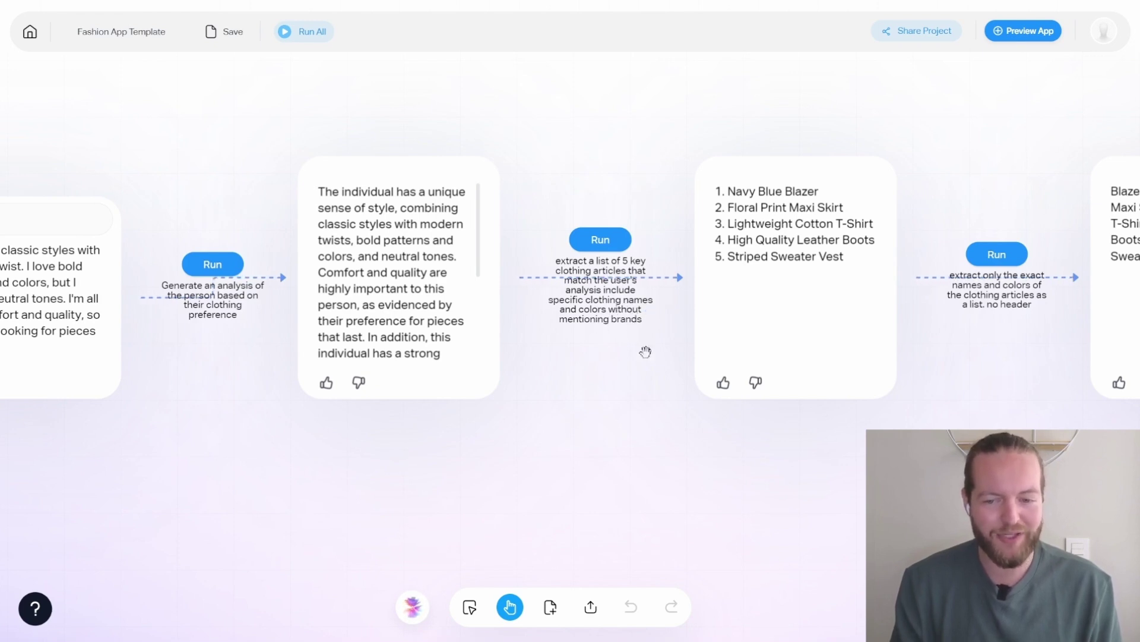
# - Pan on to the clothing names-and-colours list and the Split Output step
pyautogui.moveTo(645, 351); pyautogui.dragTo(425, 372)
pyautogui.moveTo(518, 216)
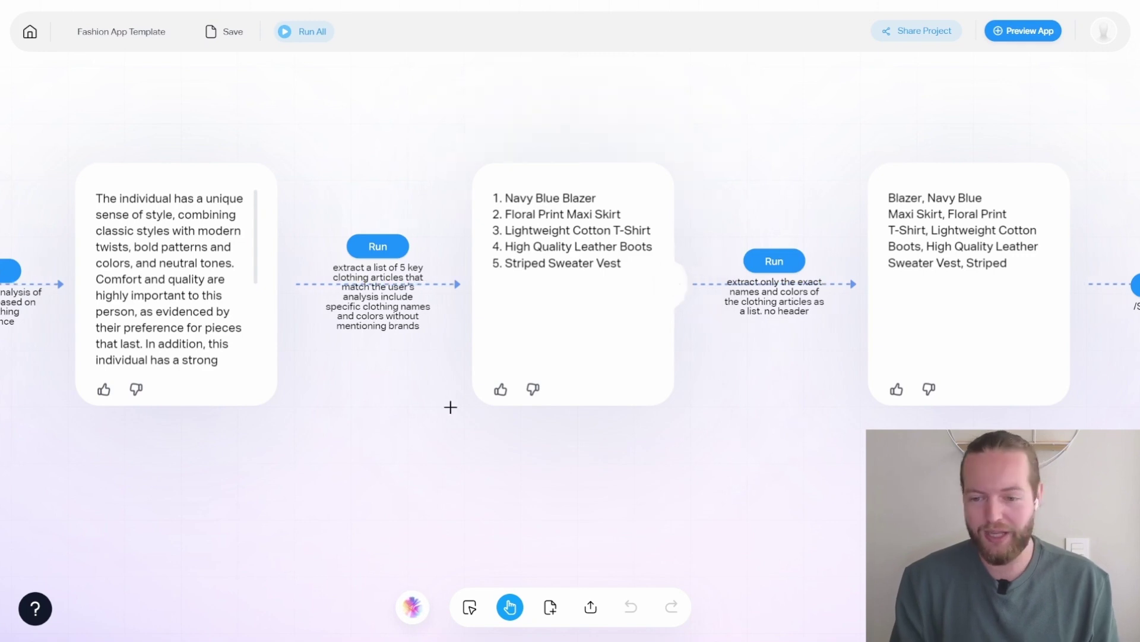
pyautogui.moveTo(741, 392); pyautogui.dragTo(714, 390)
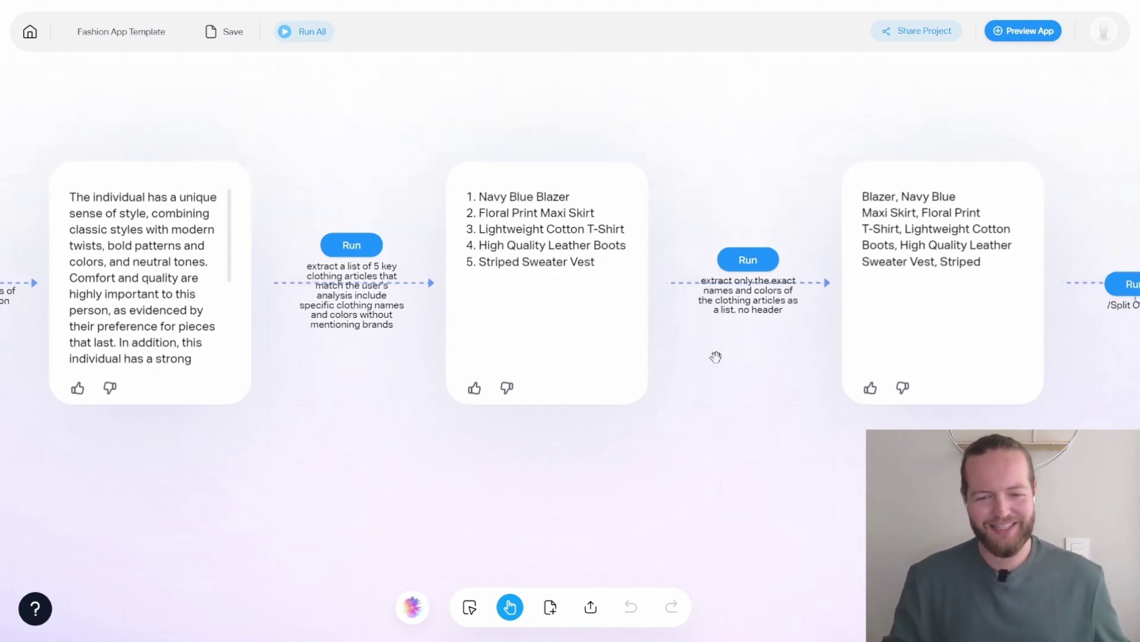
pyautogui.moveTo(715, 356); pyautogui.dragTo(494, 274)
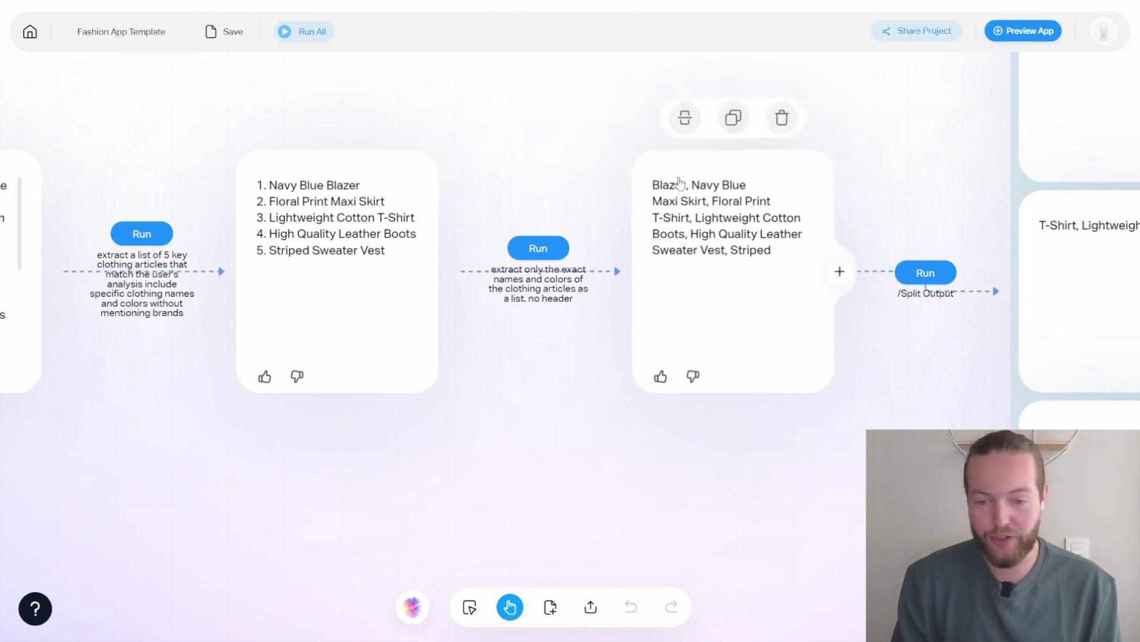
# - Pan to the Amazon results for each split item and scroll the T-shirt and boots listings
pyautogui.hscroll(5, 642, 320)
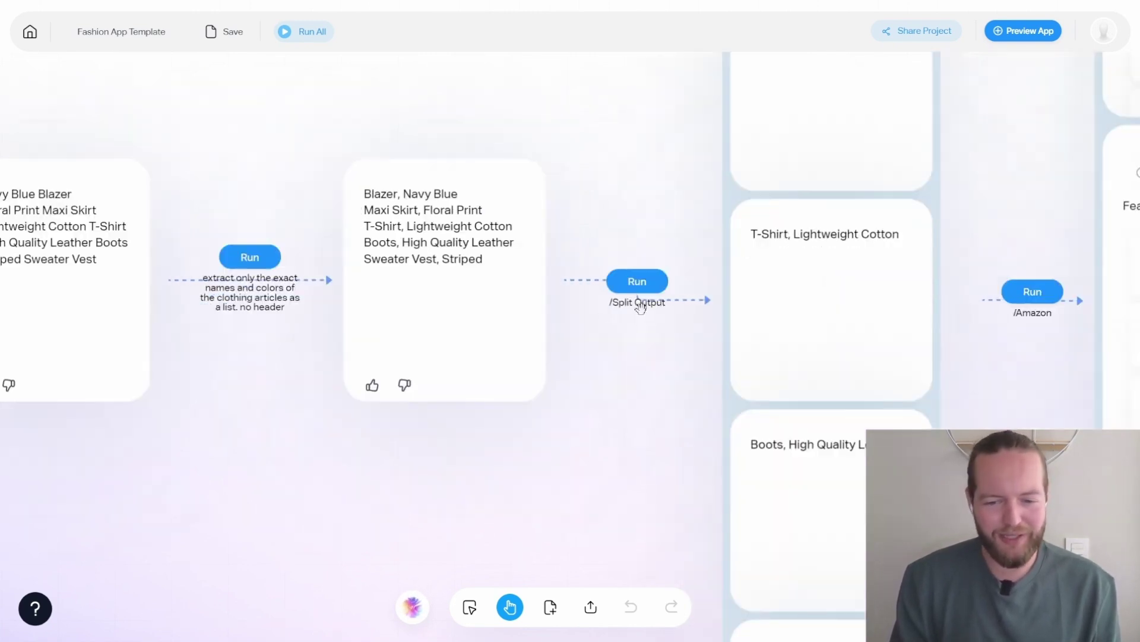
pyautogui.moveTo(1021, 357); pyautogui.dragTo(728, 345)
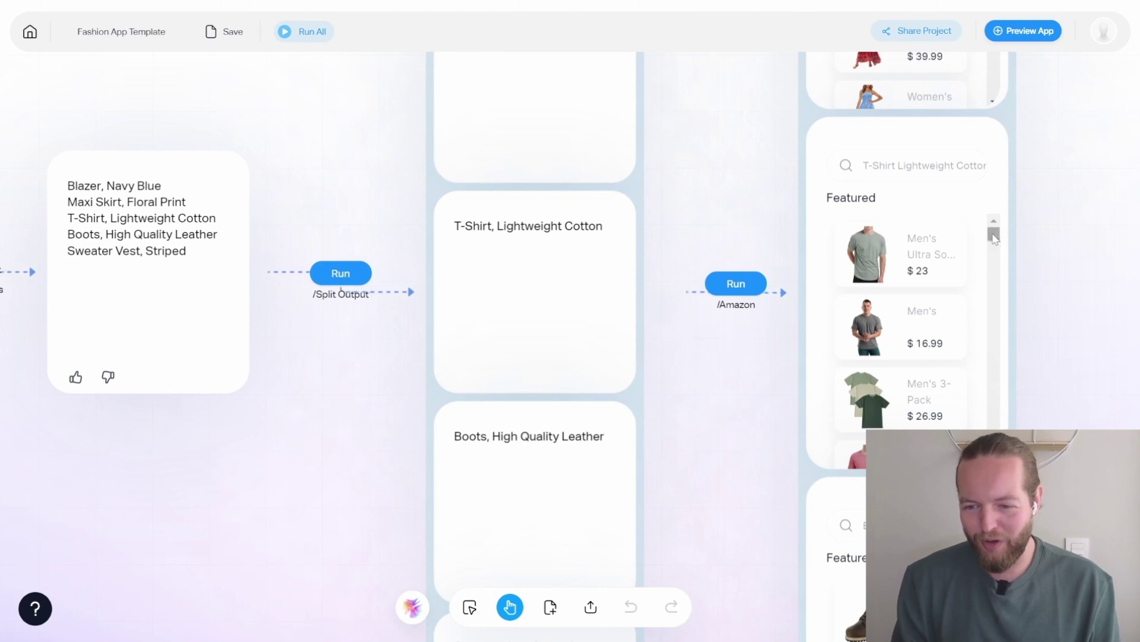
pyautogui.moveTo(994, 235); pyautogui.dragTo(1003, 309)
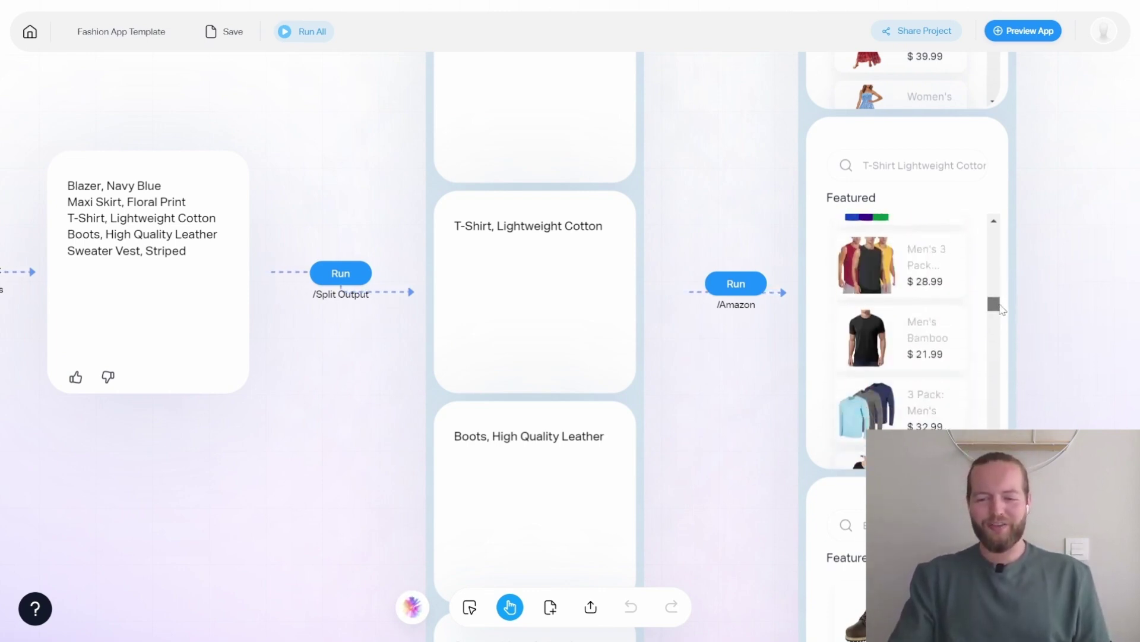
pyautogui.moveTo(1067, 392); pyautogui.dragTo(1026, 384)
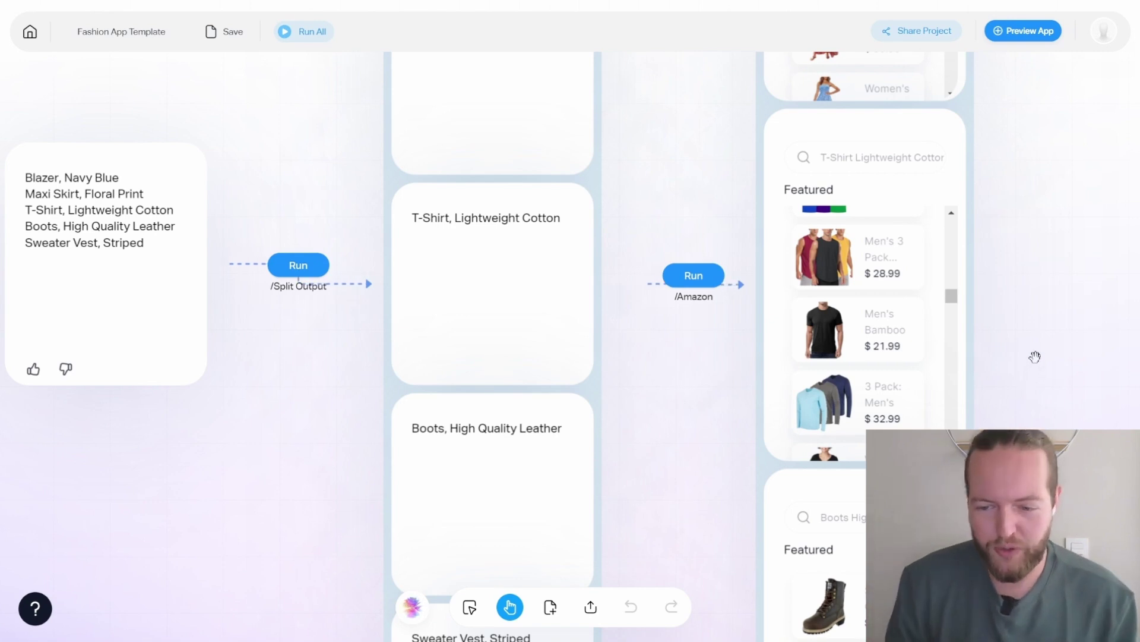
pyautogui.scroll(-5, 1036, 354)
pyautogui.scroll(-5, 856, 356)
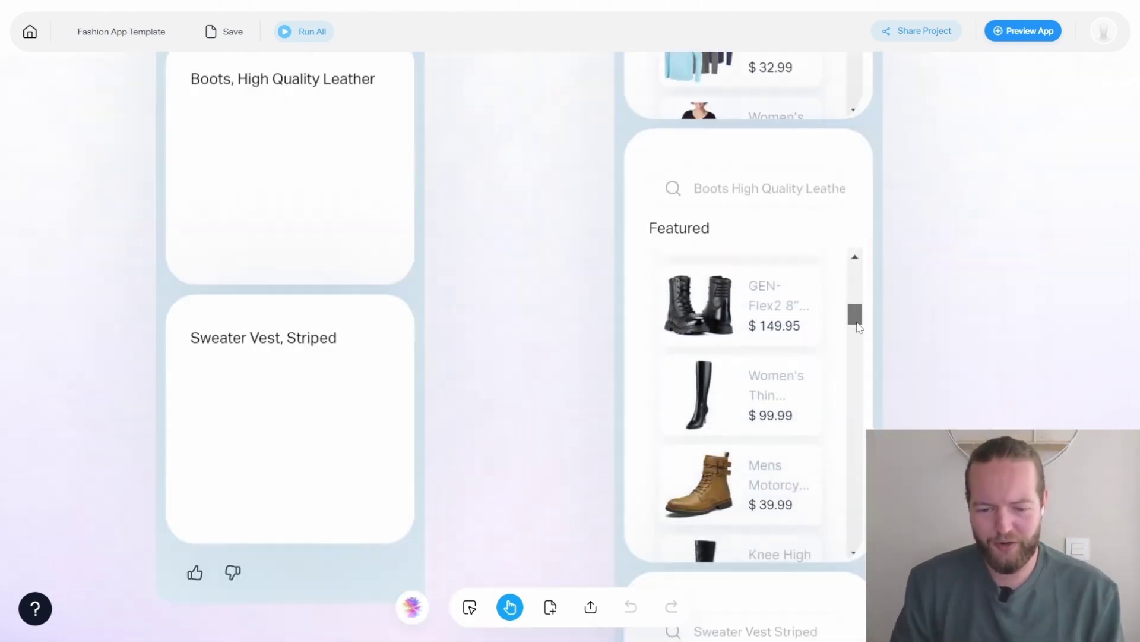
pyautogui.scroll(-5, 855, 336)
pyautogui.scroll(-5, 774, 285)
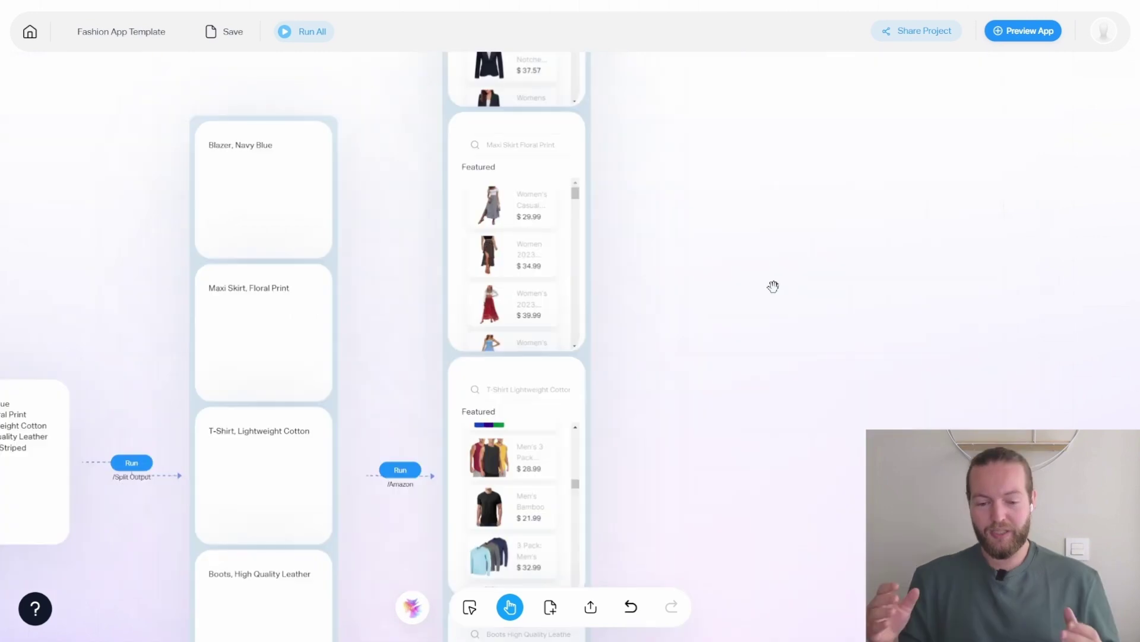